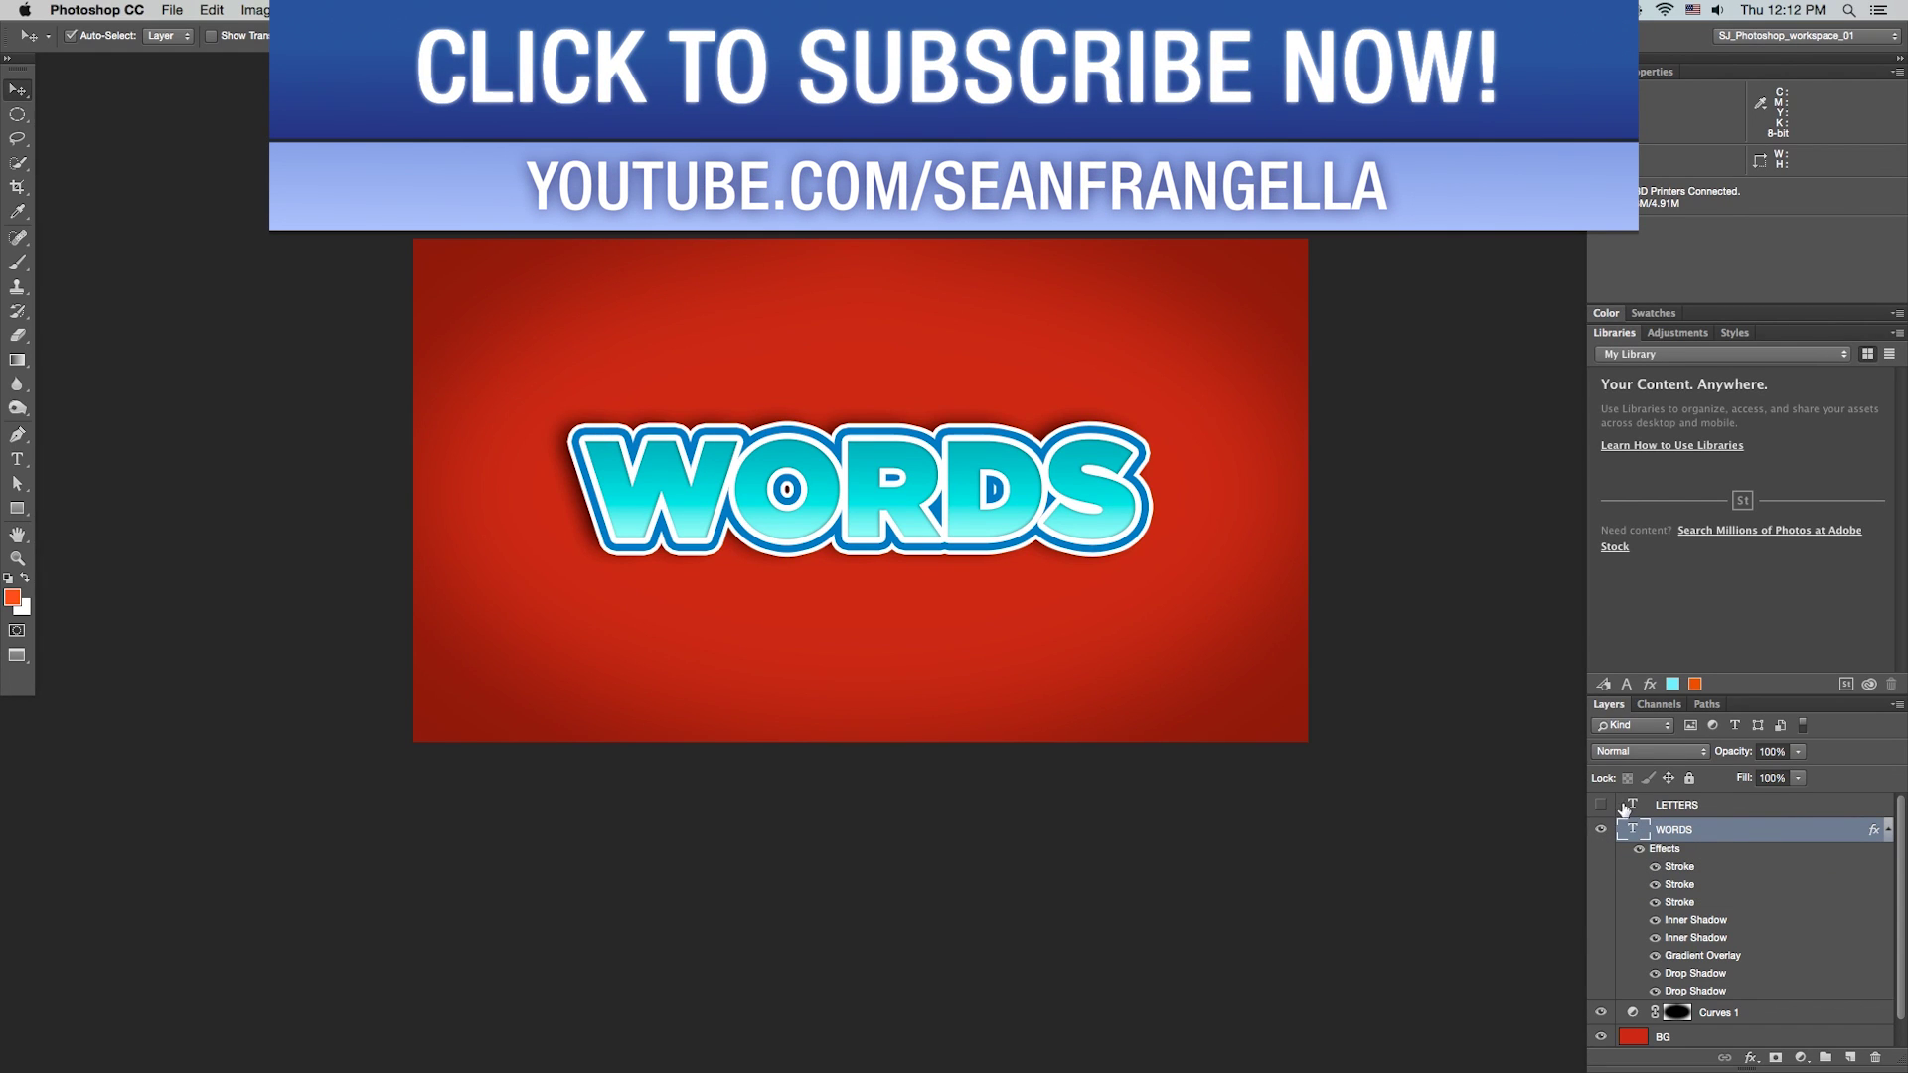
Preview the vertical LETTERS text by toggling its layer visibility on and off
left_click(1601, 805)
left_click(1654, 805)
left_click(1674, 829)
left_click(1600, 806)
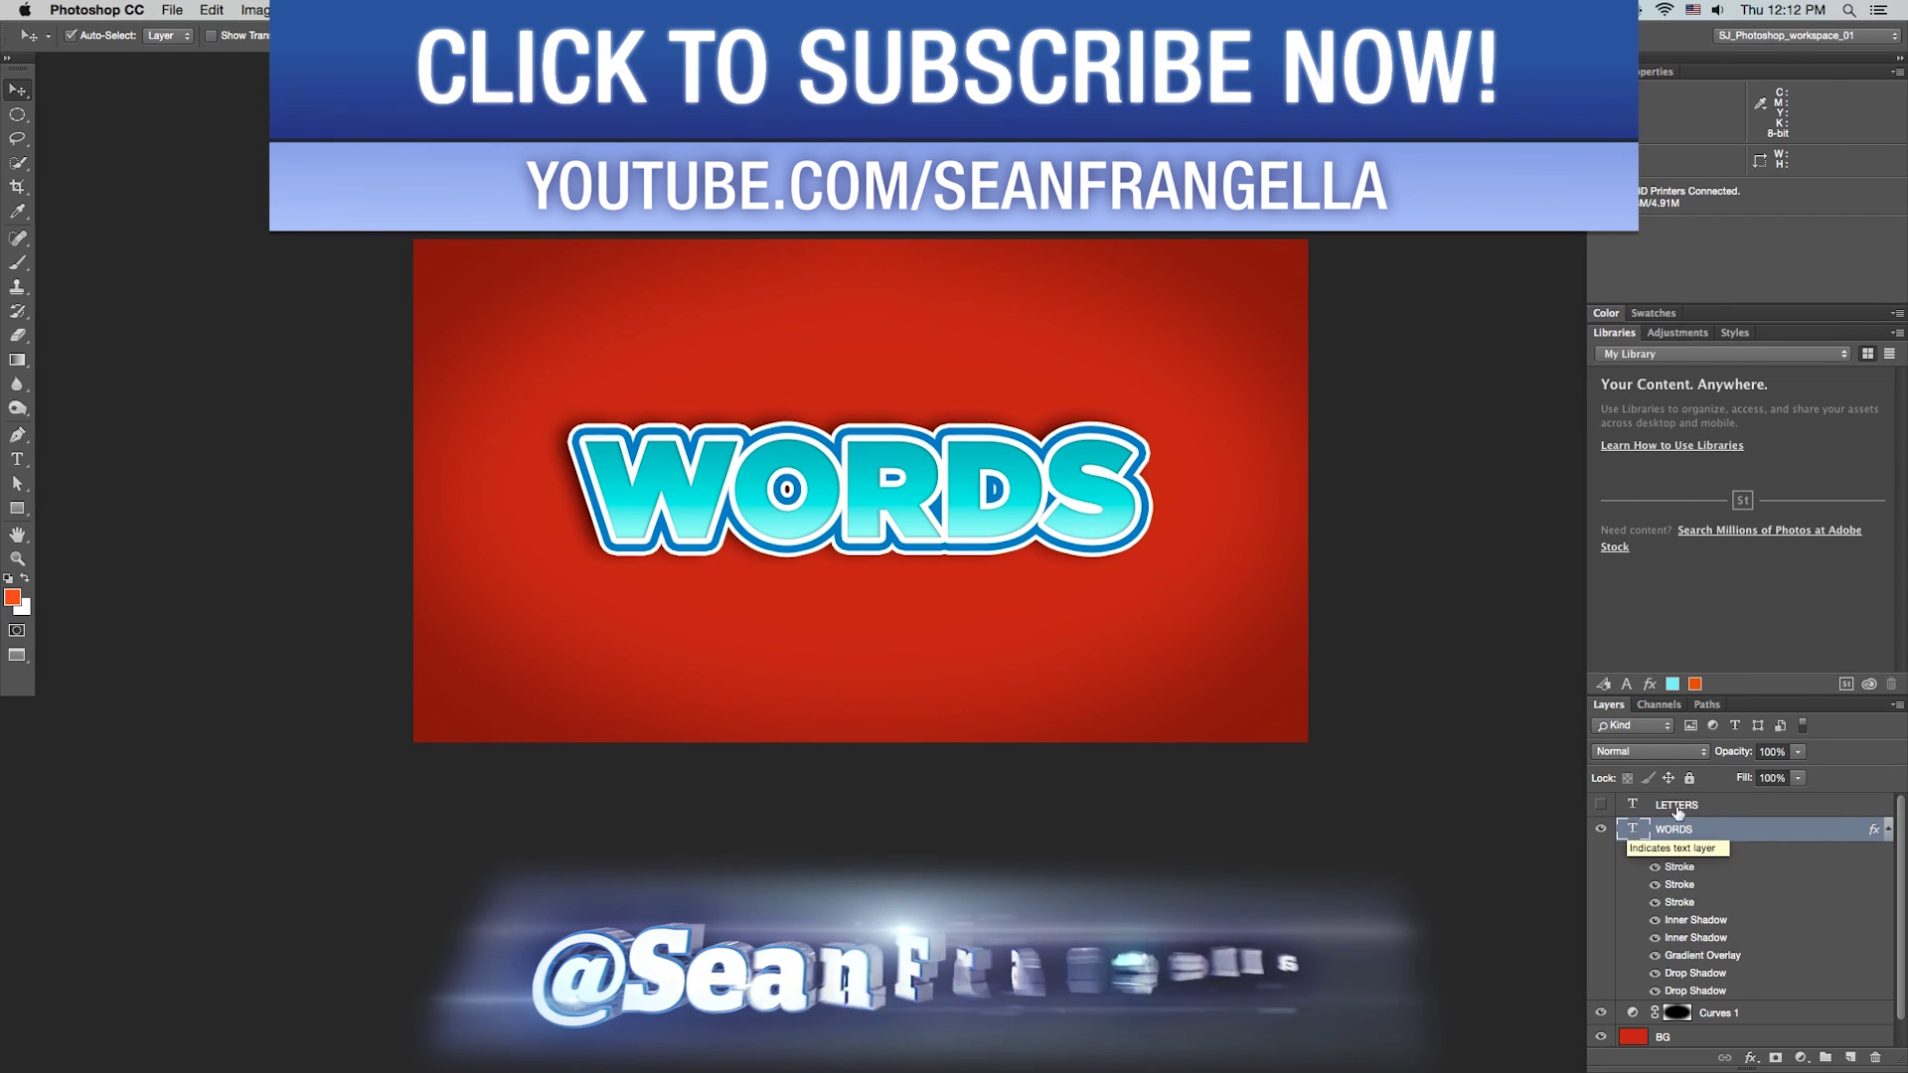
left_click(1600, 805)
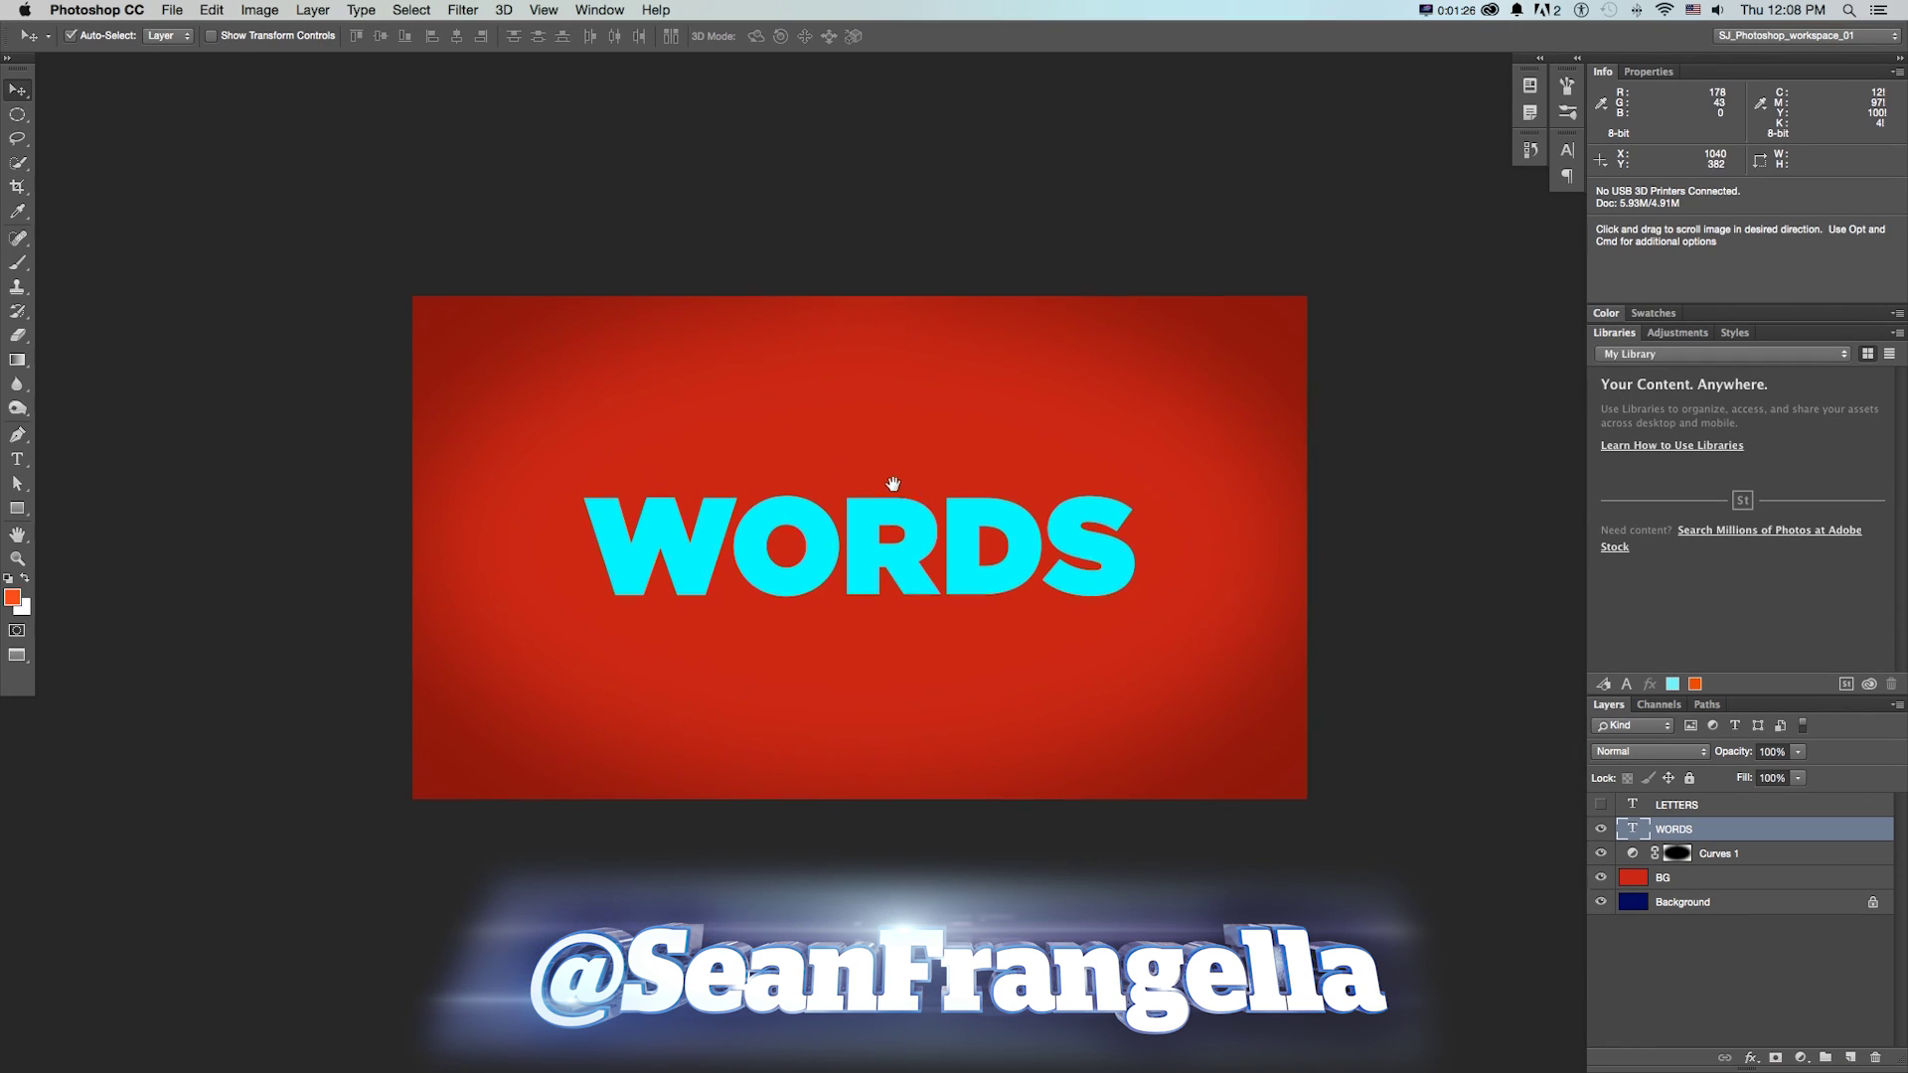
Switch to the Zoom tool with Z, then back to the Move tool with V
key("z")
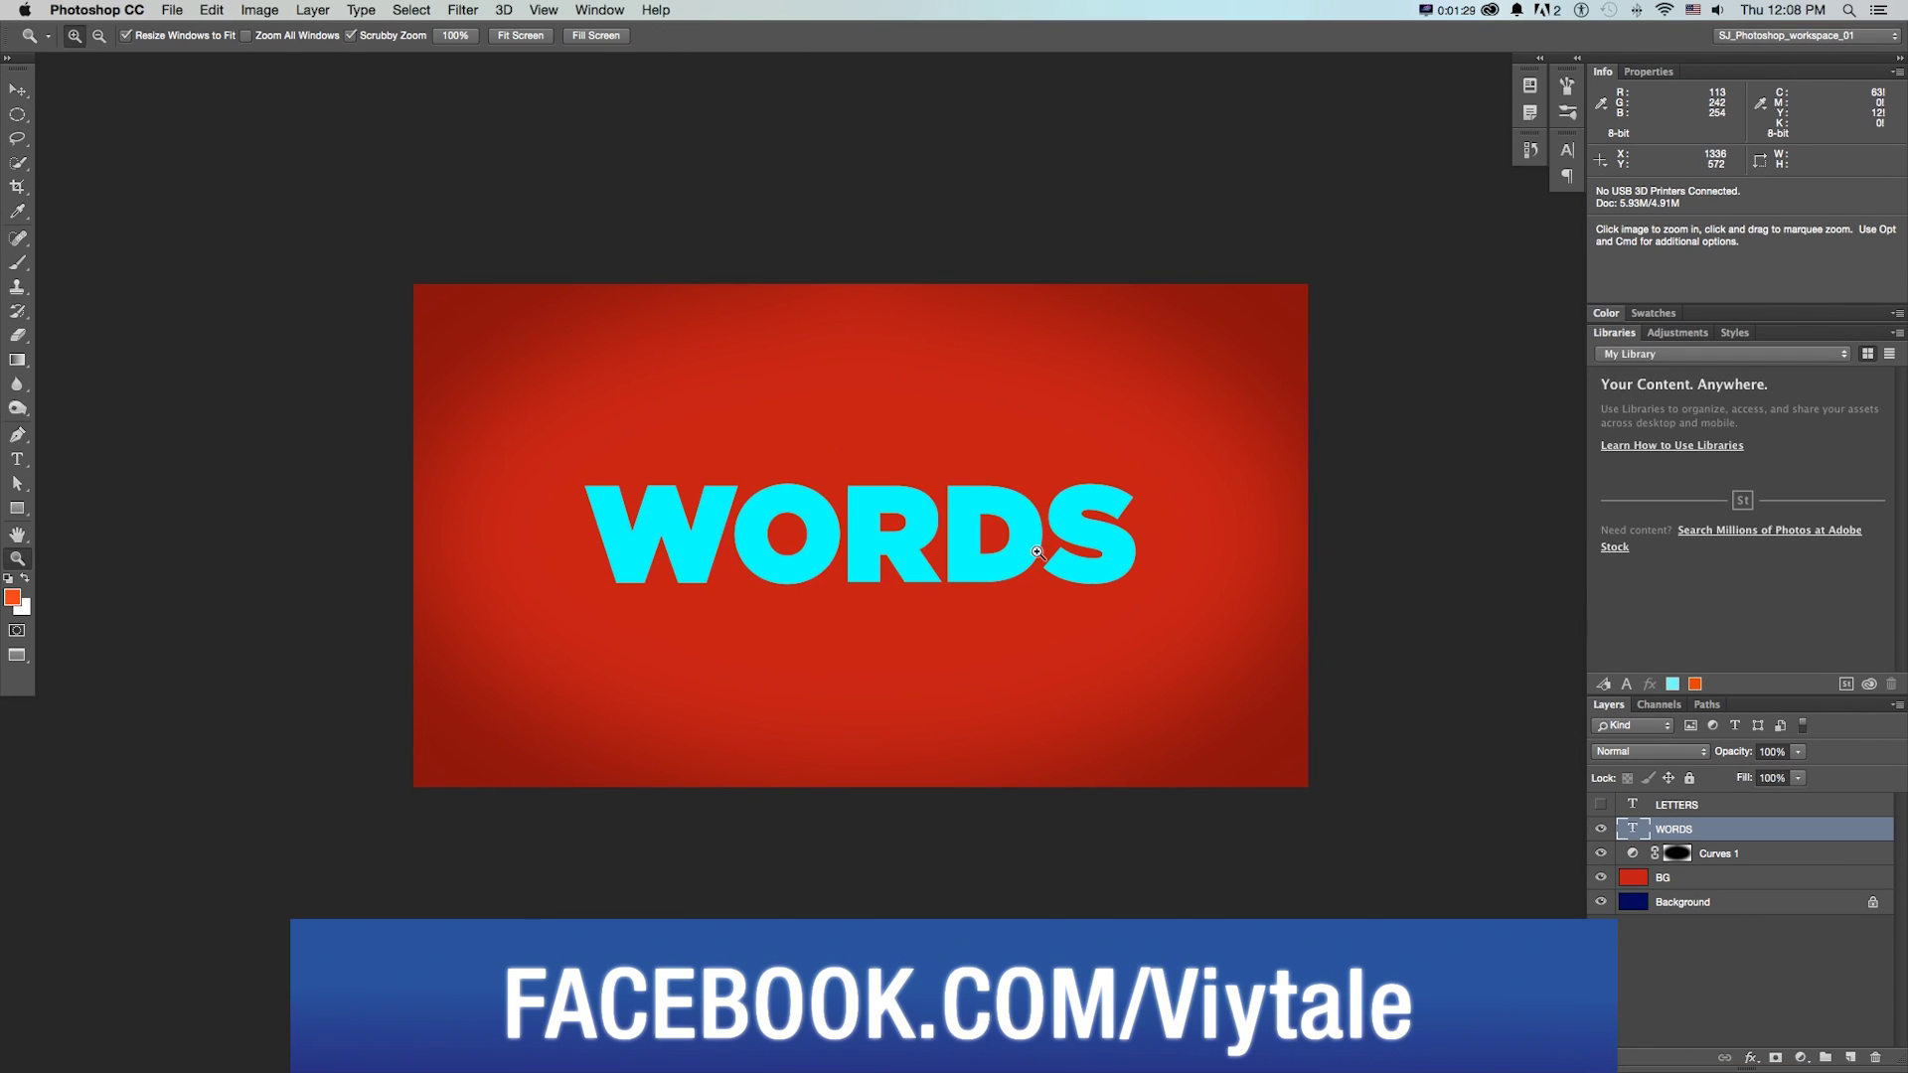
key("v")
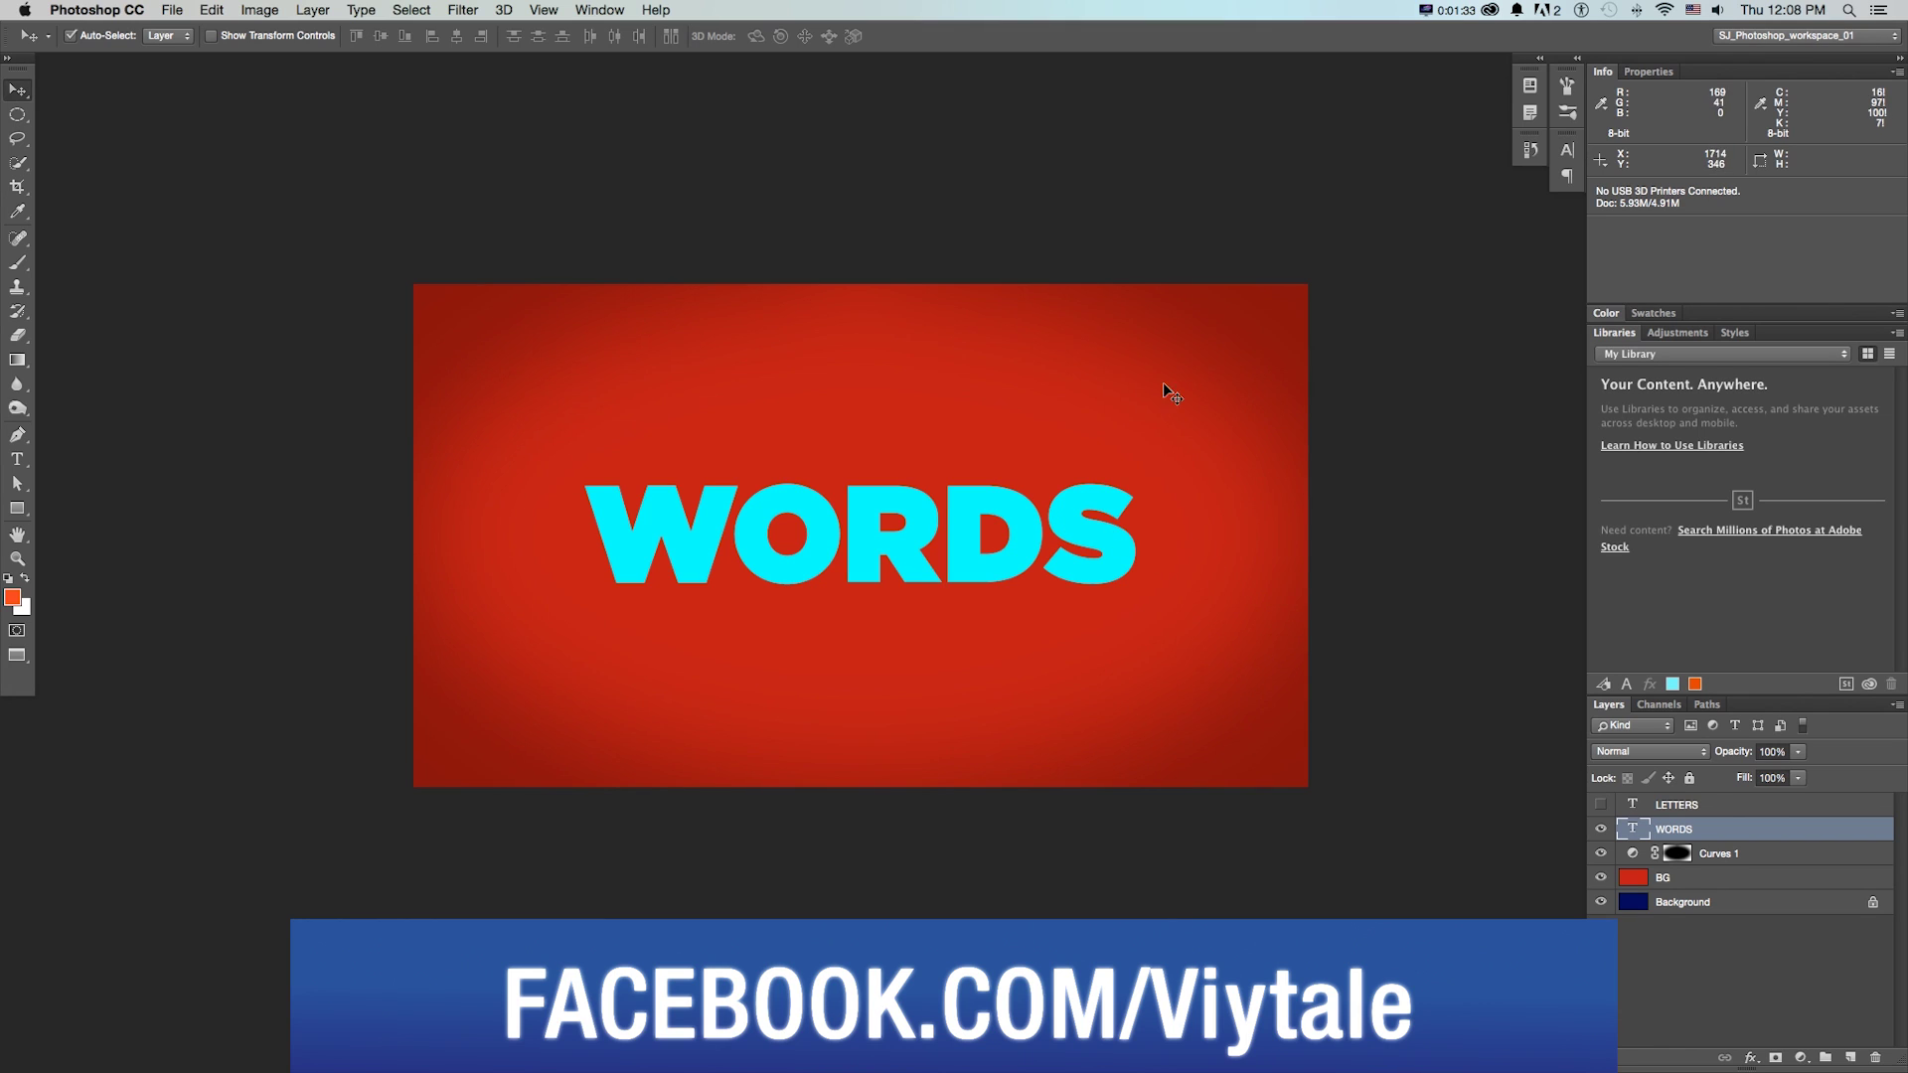
Add a 13 px white outside Stroke to WORDS through Layer > Layer Style
left_click(301, 9)
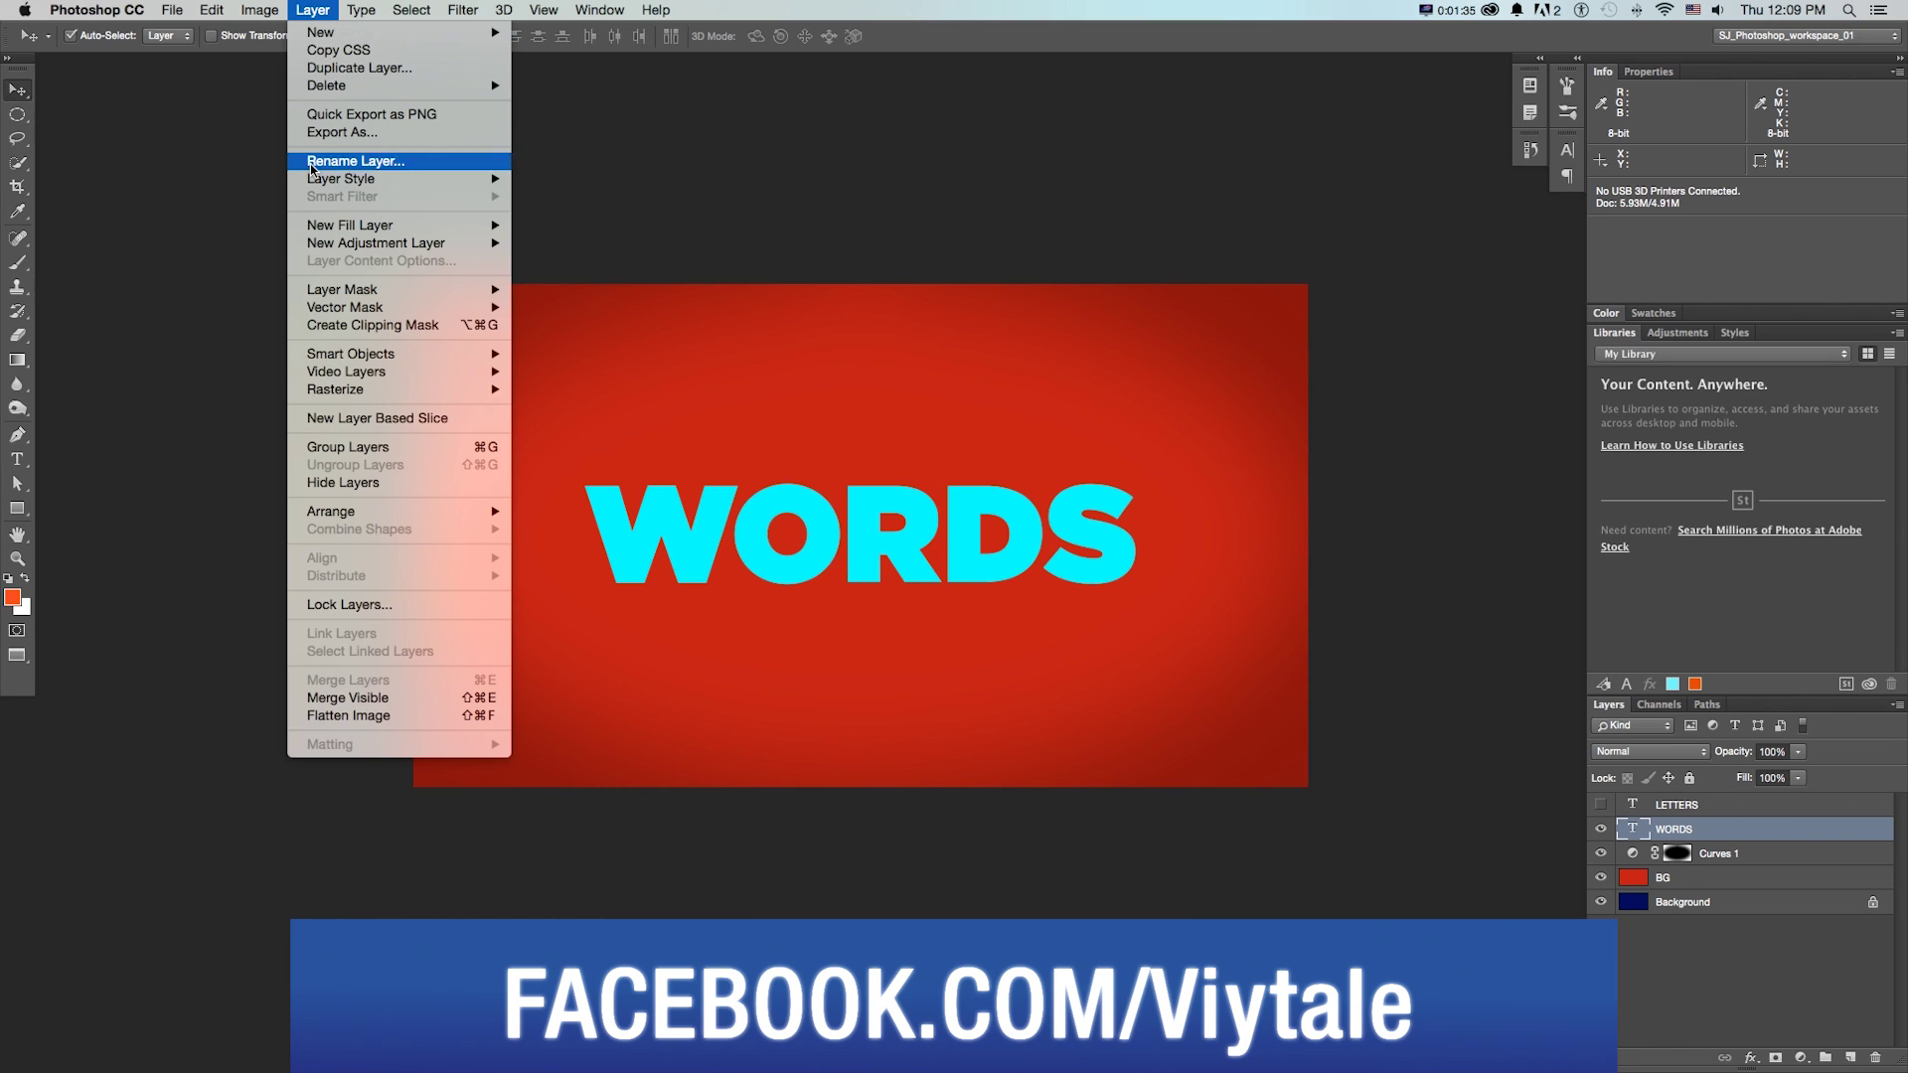
mouse_move(418, 179)
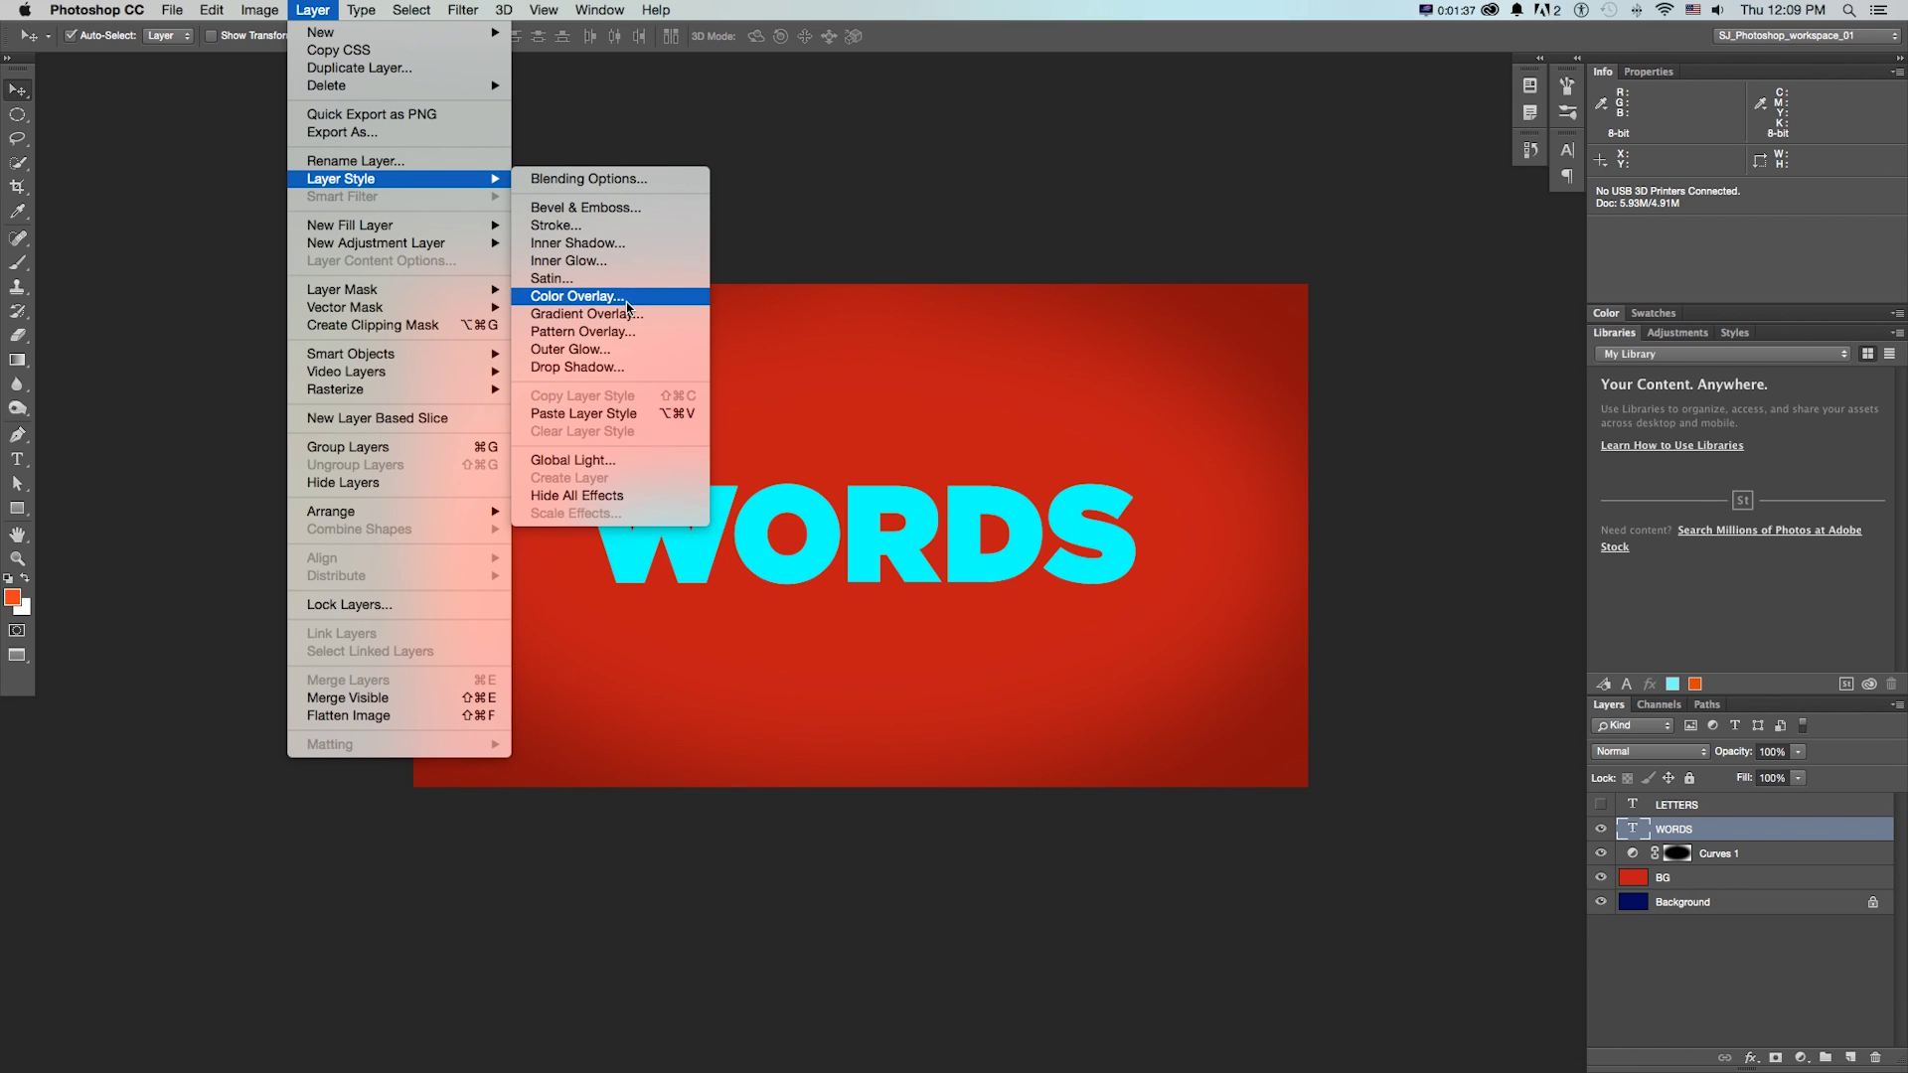
left_click(626, 226)
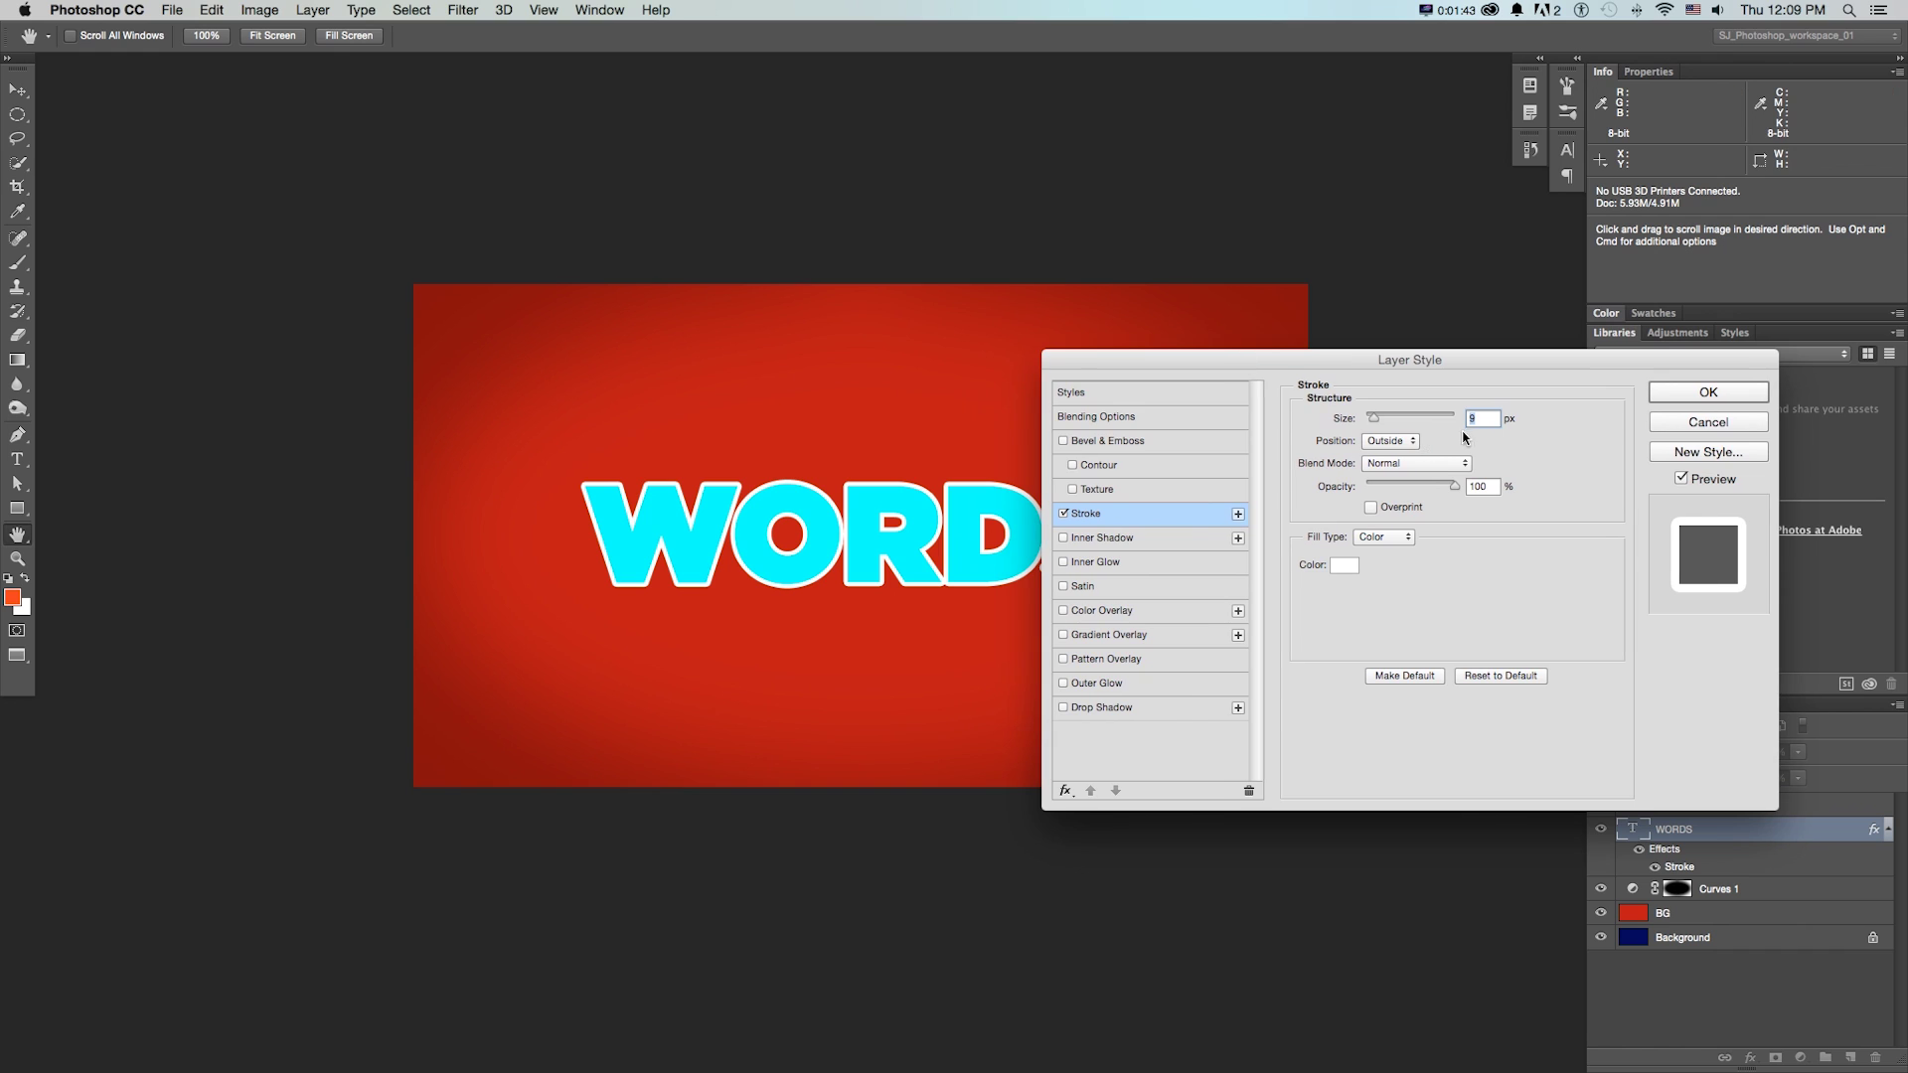
left_click_drag(1384, 423, 1375, 422)
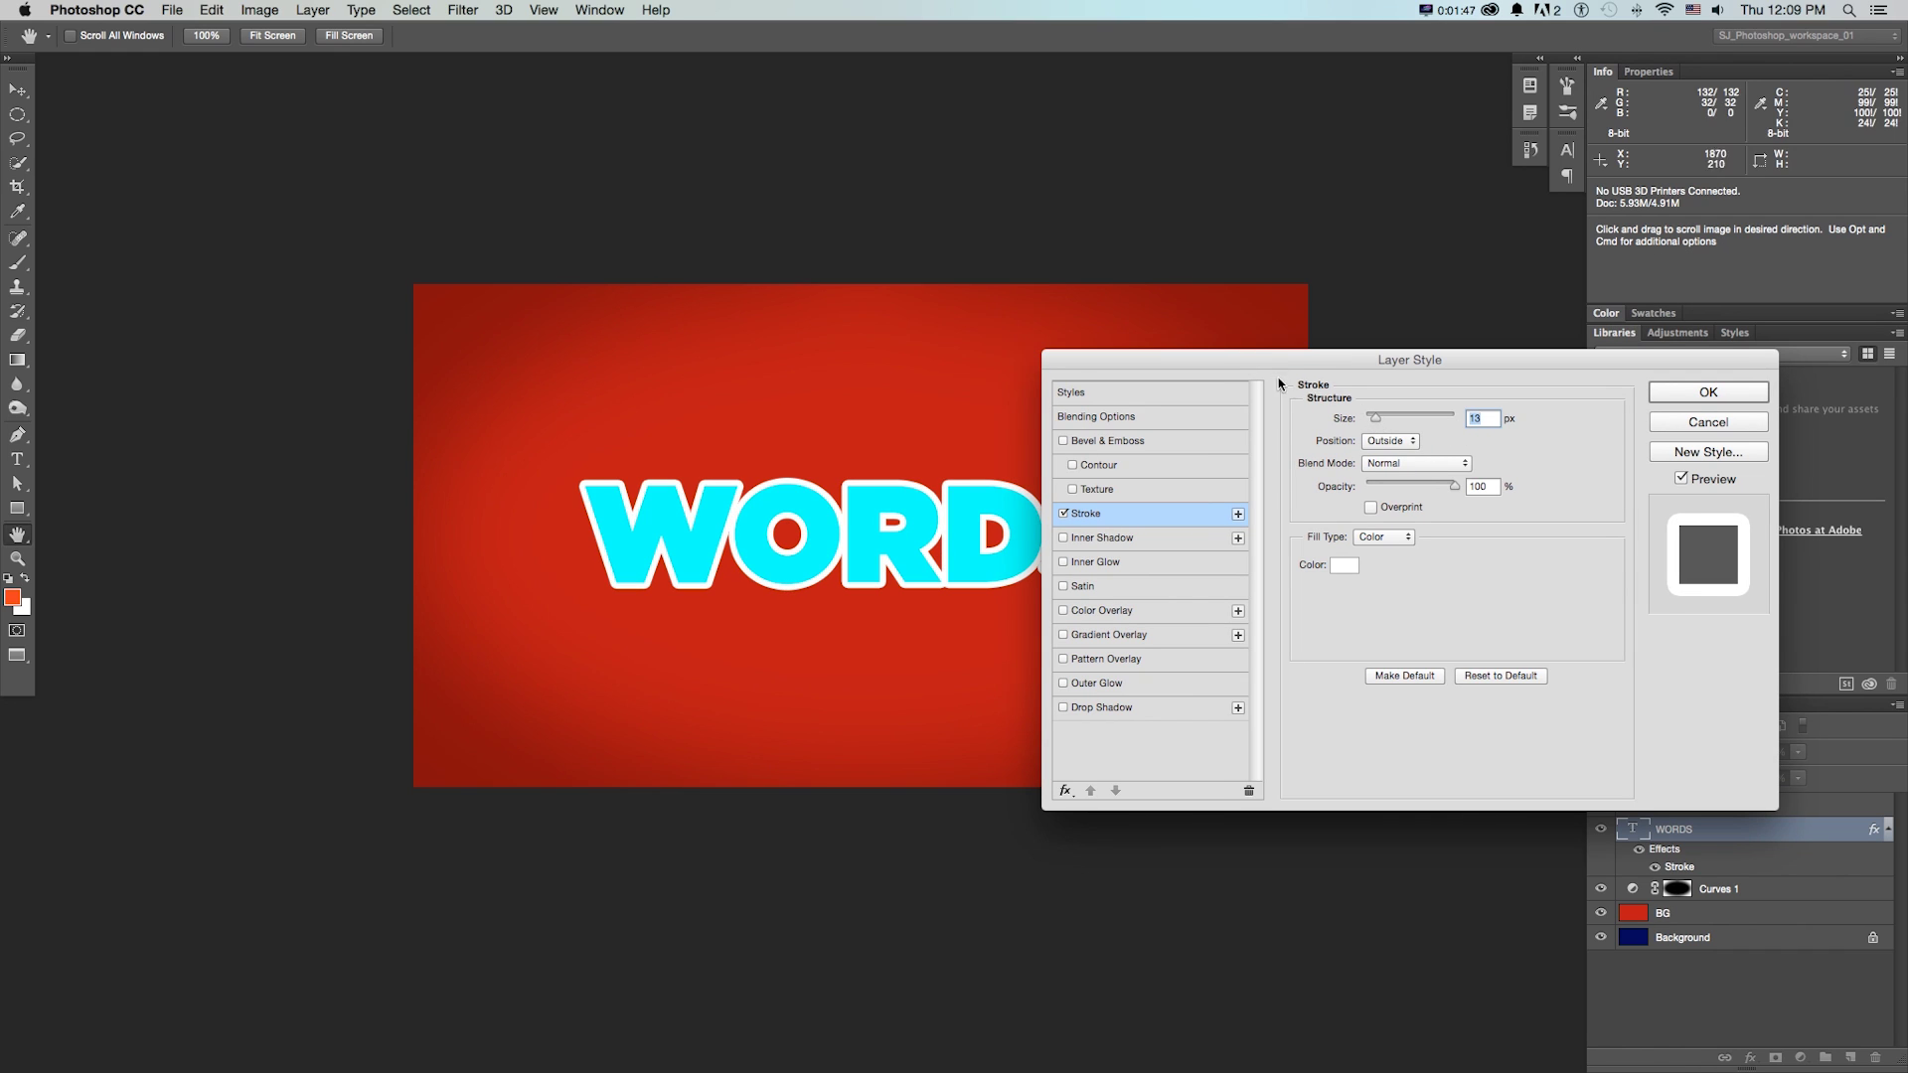
mouse_move(1270, 368)
left_mouse_down()
mouse_move(1350, 365)
mouse_move(1353, 320)
left_mouse_up()
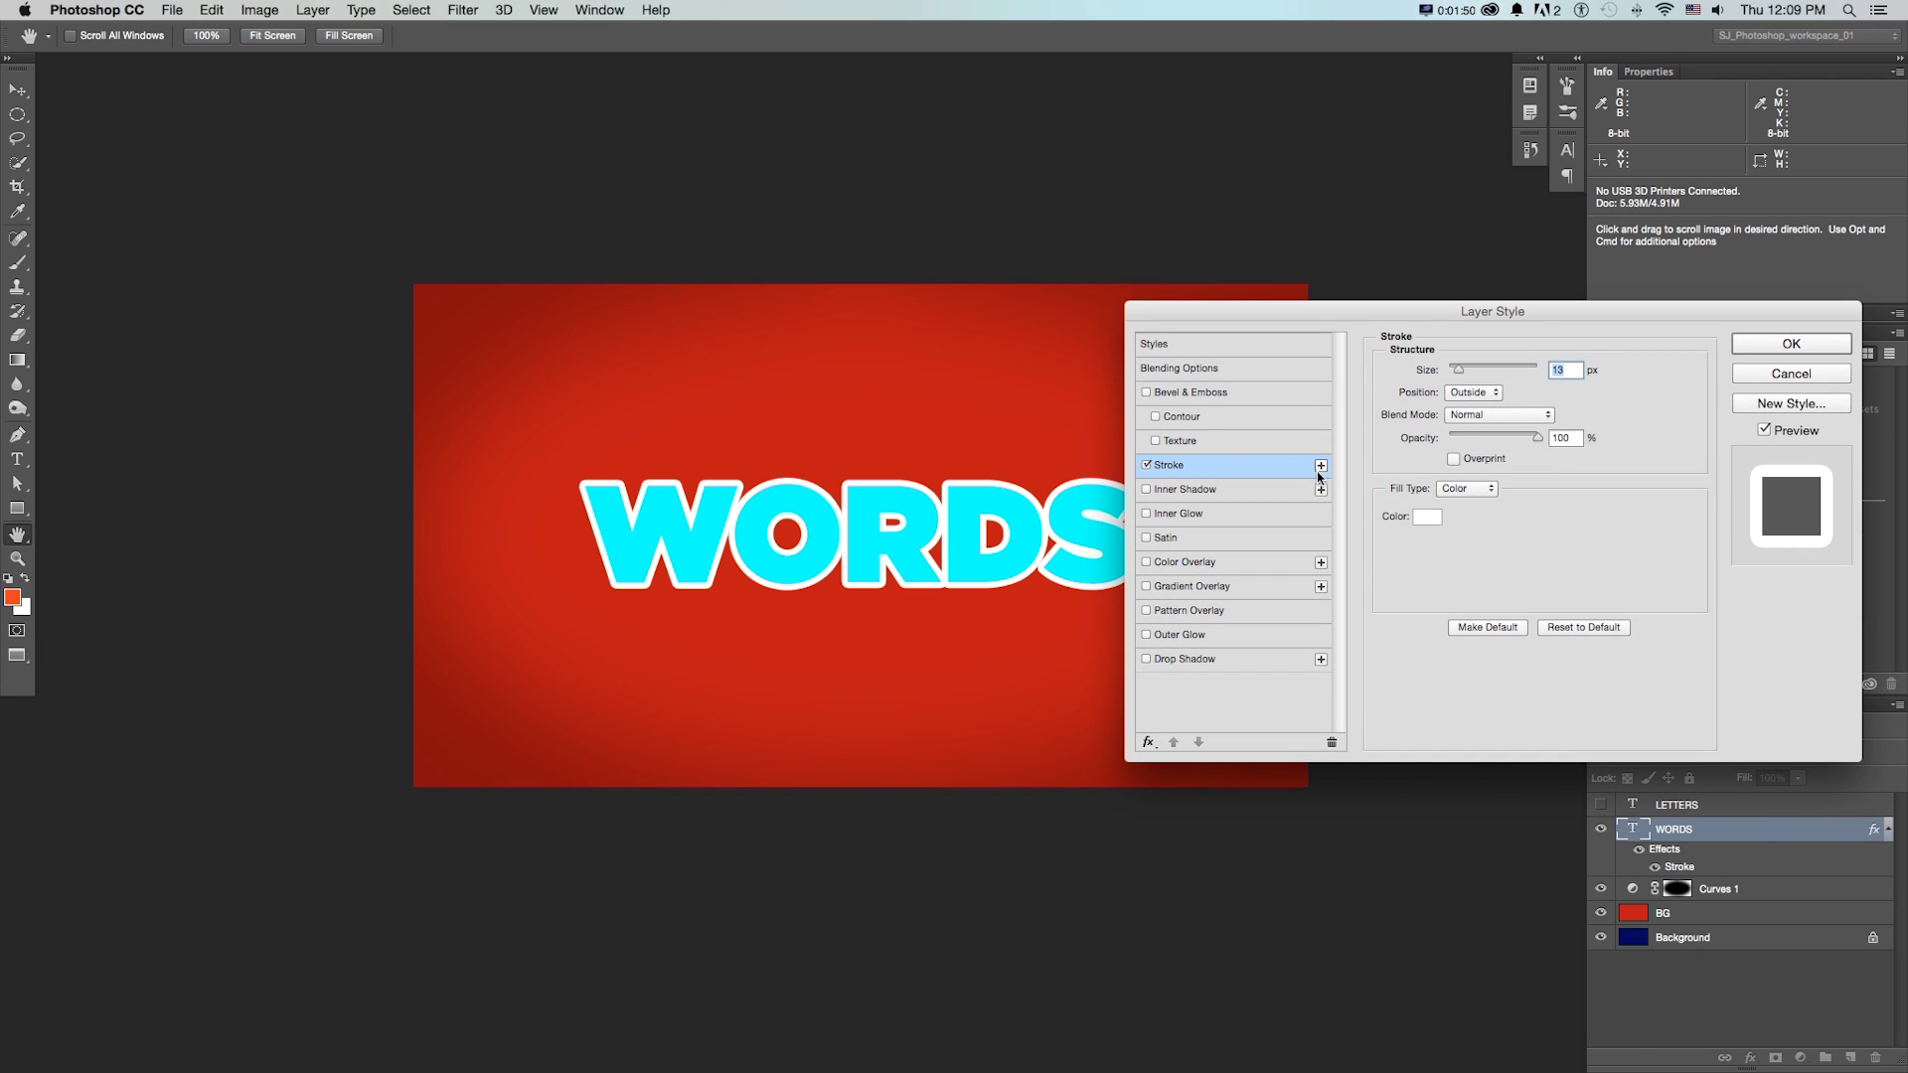
left_click_drag(1199, 311, 1235, 332)
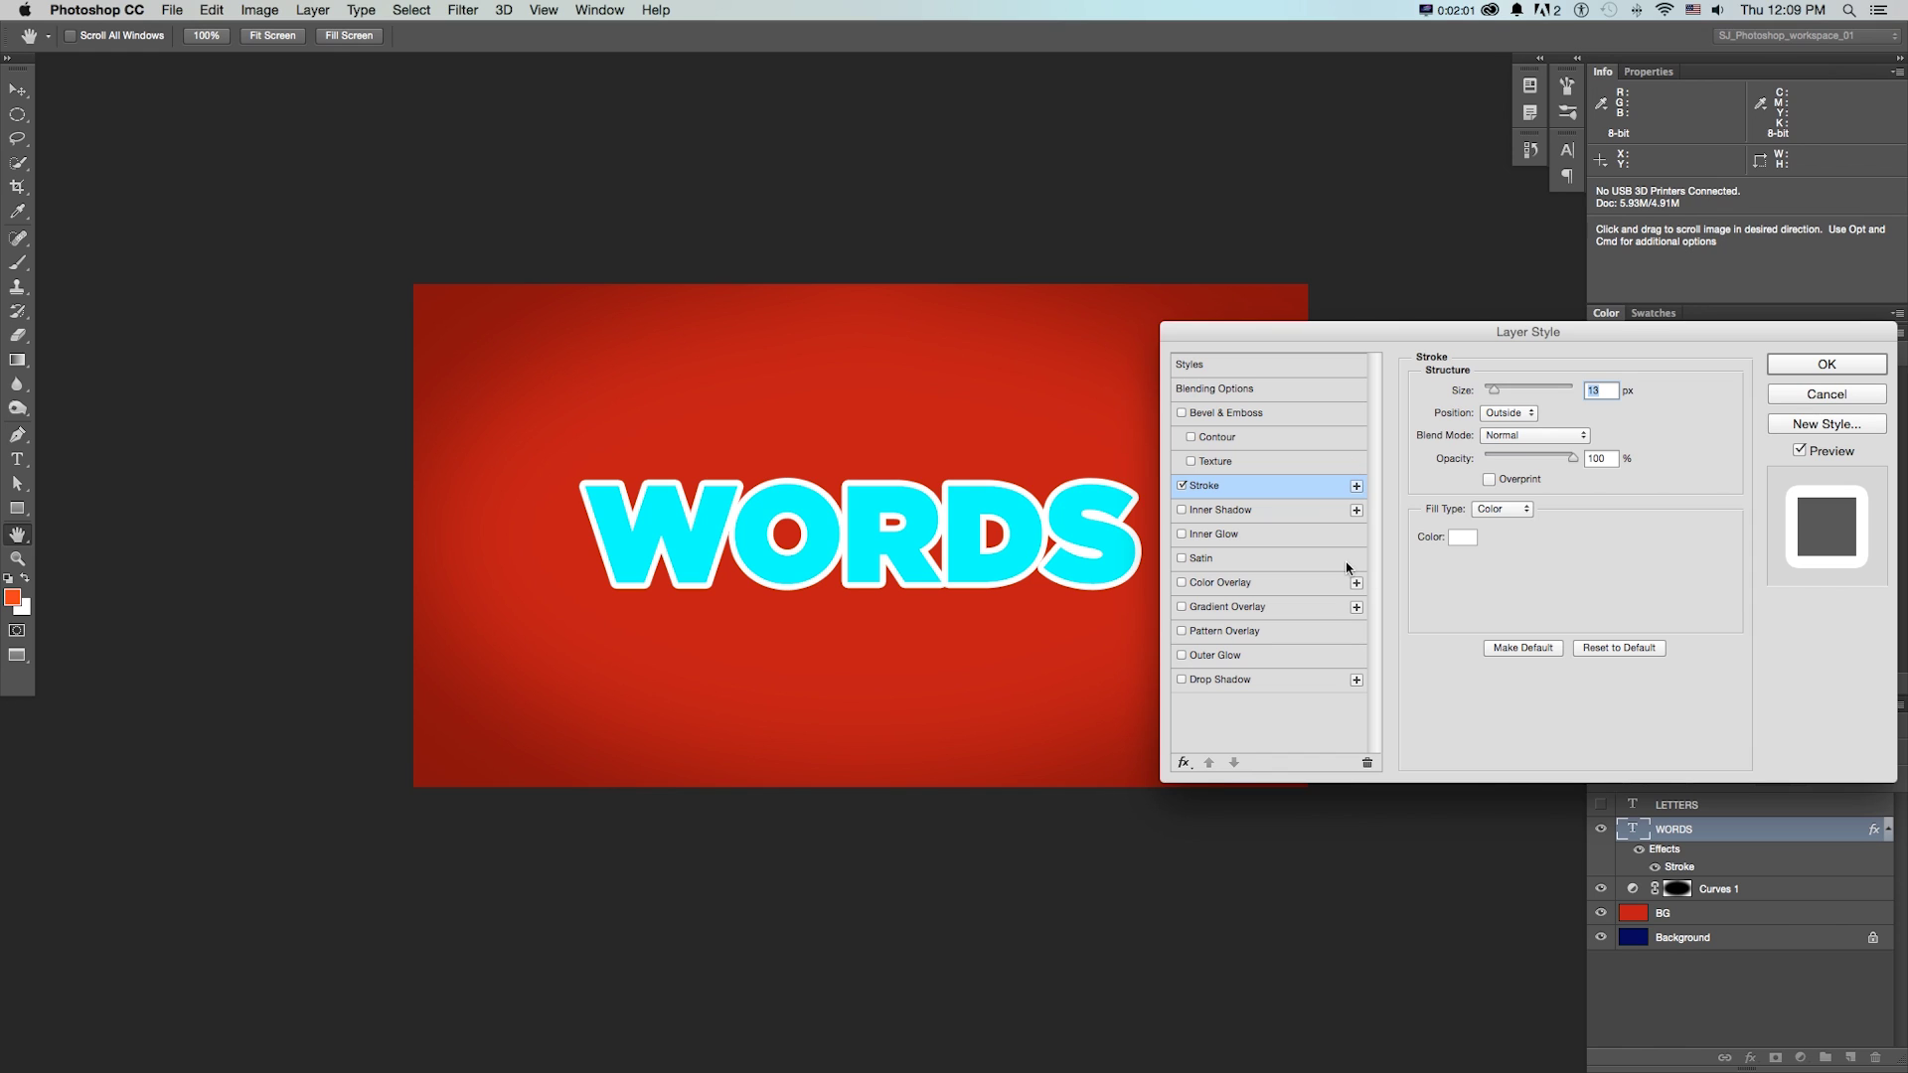
Add a second stroke to WORDS in blue at 29 px
left_click(1356, 487)
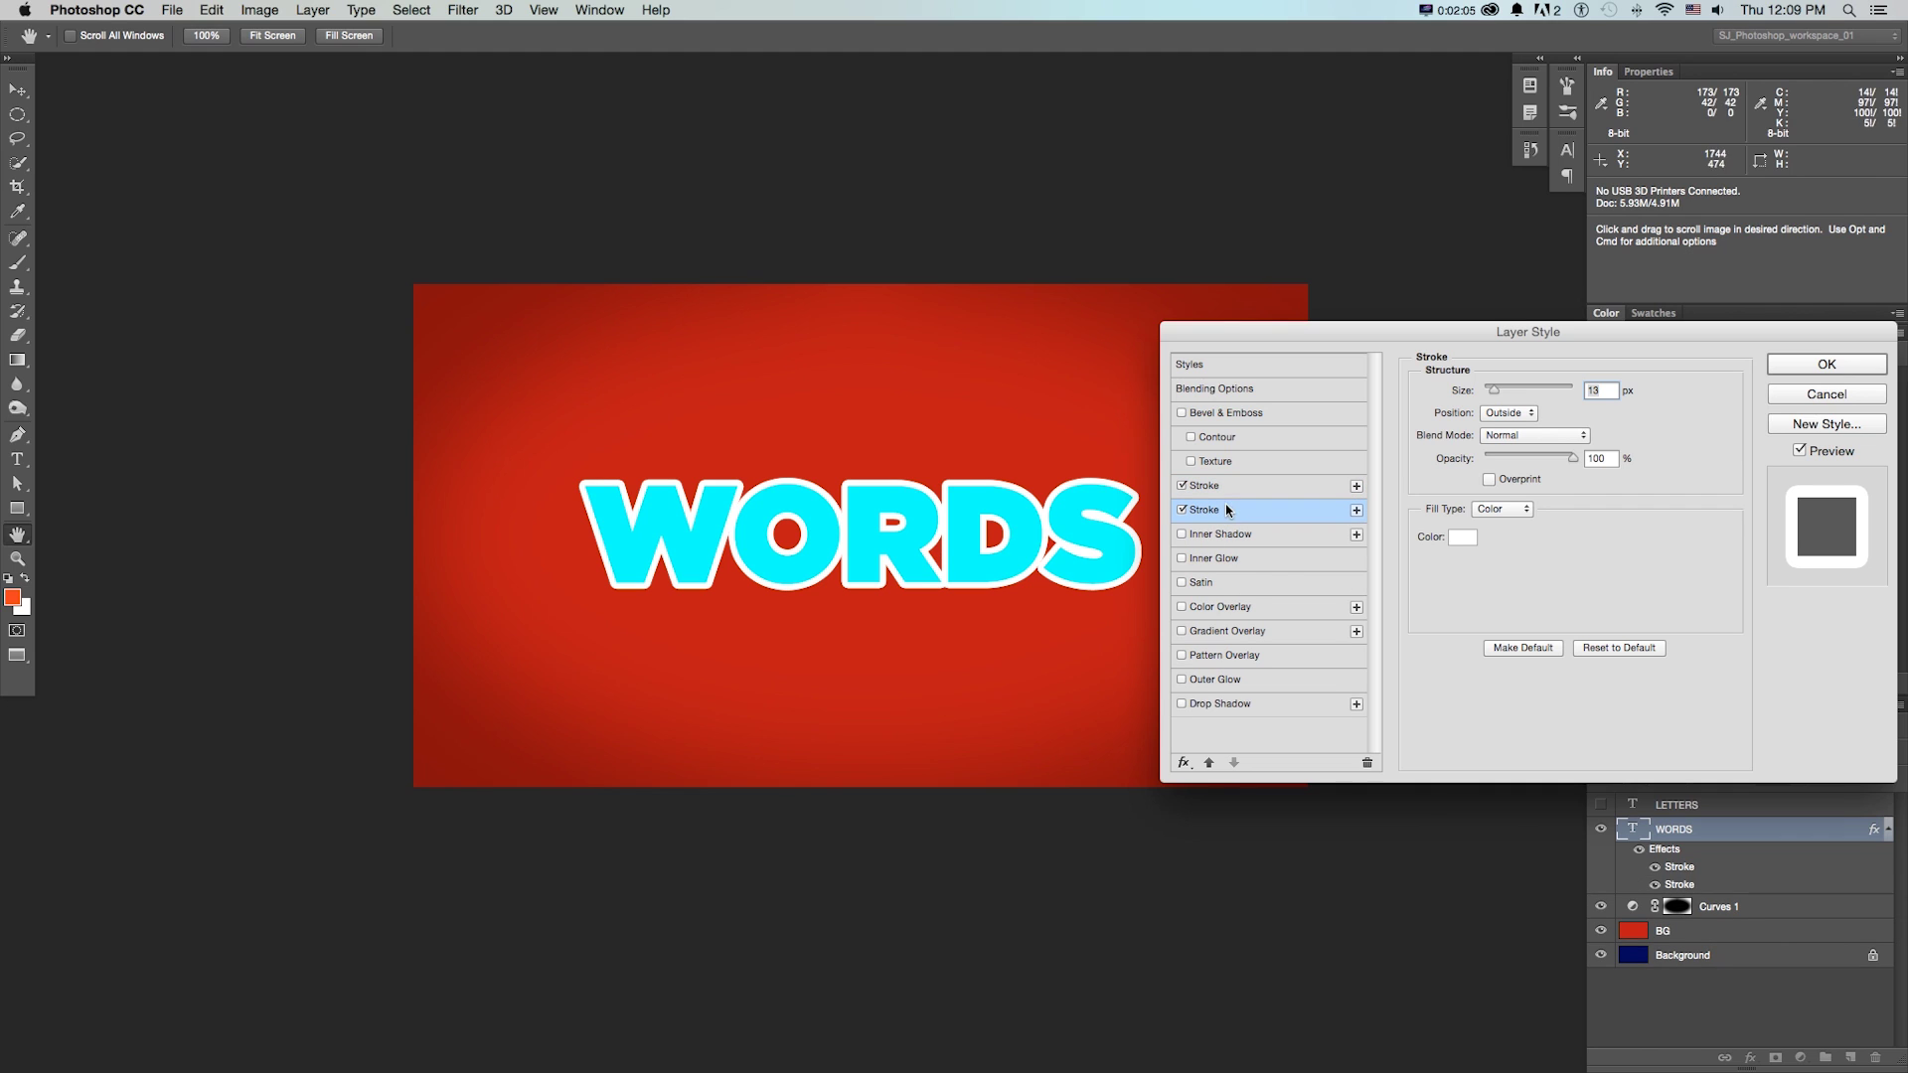
left_click(1463, 537)
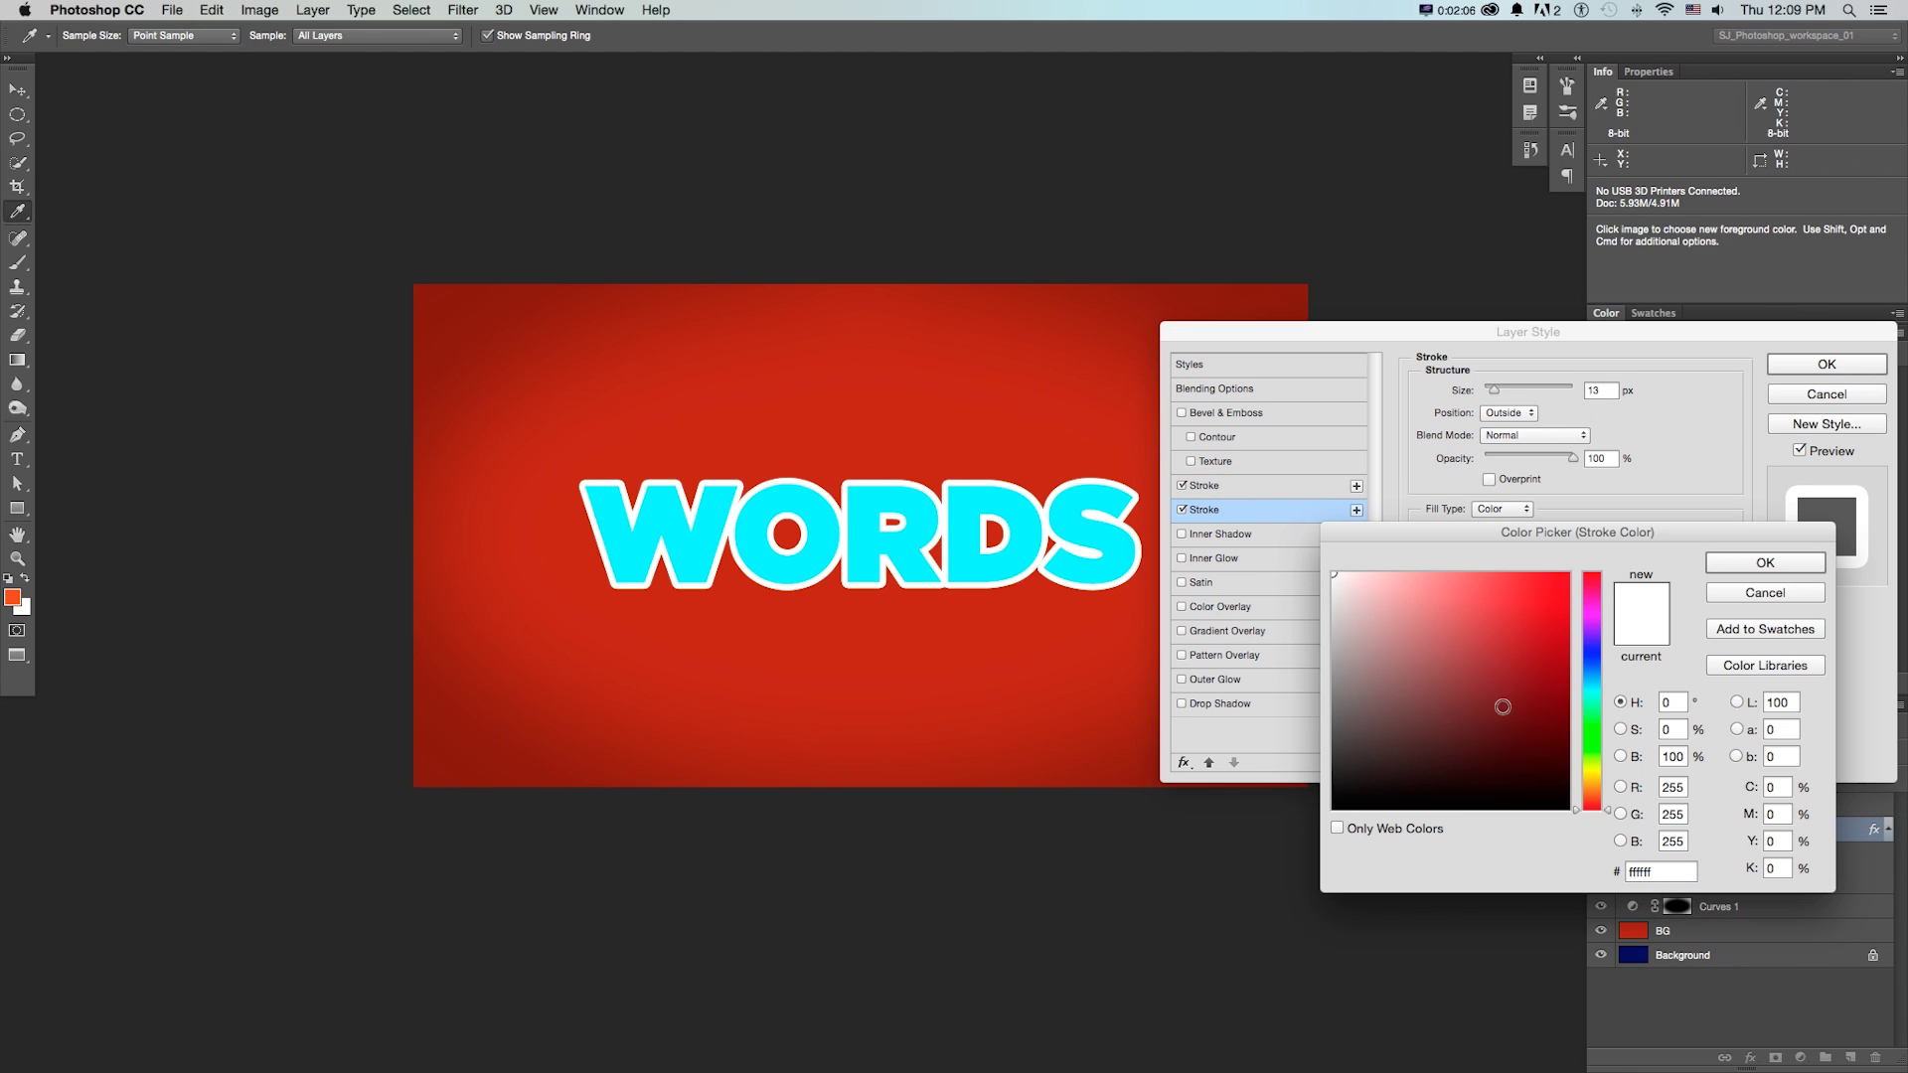
left_click(1592, 705)
left_click_drag(1592, 704, 1592, 651)
left_click(1543, 626)
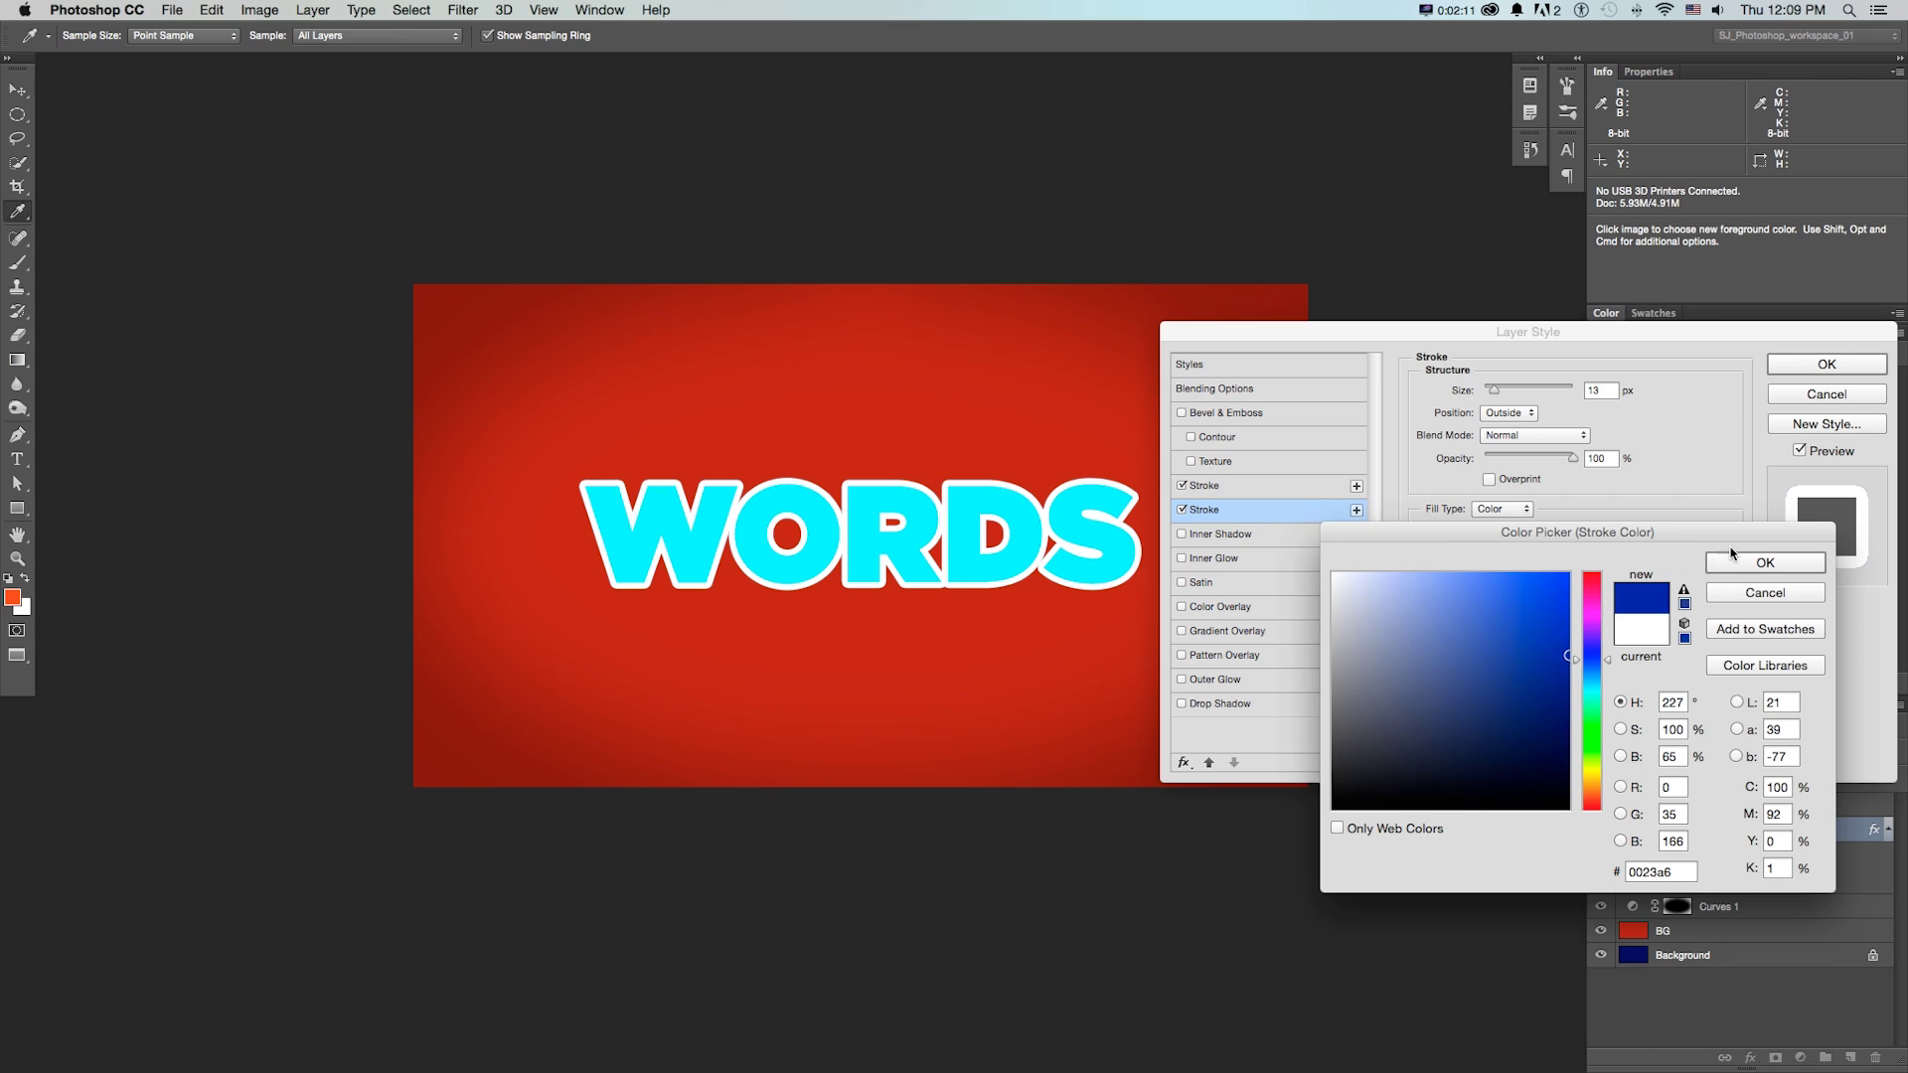
left_click(1765, 563)
left_click_drag(1497, 393, 1502, 396)
left_click(1464, 539)
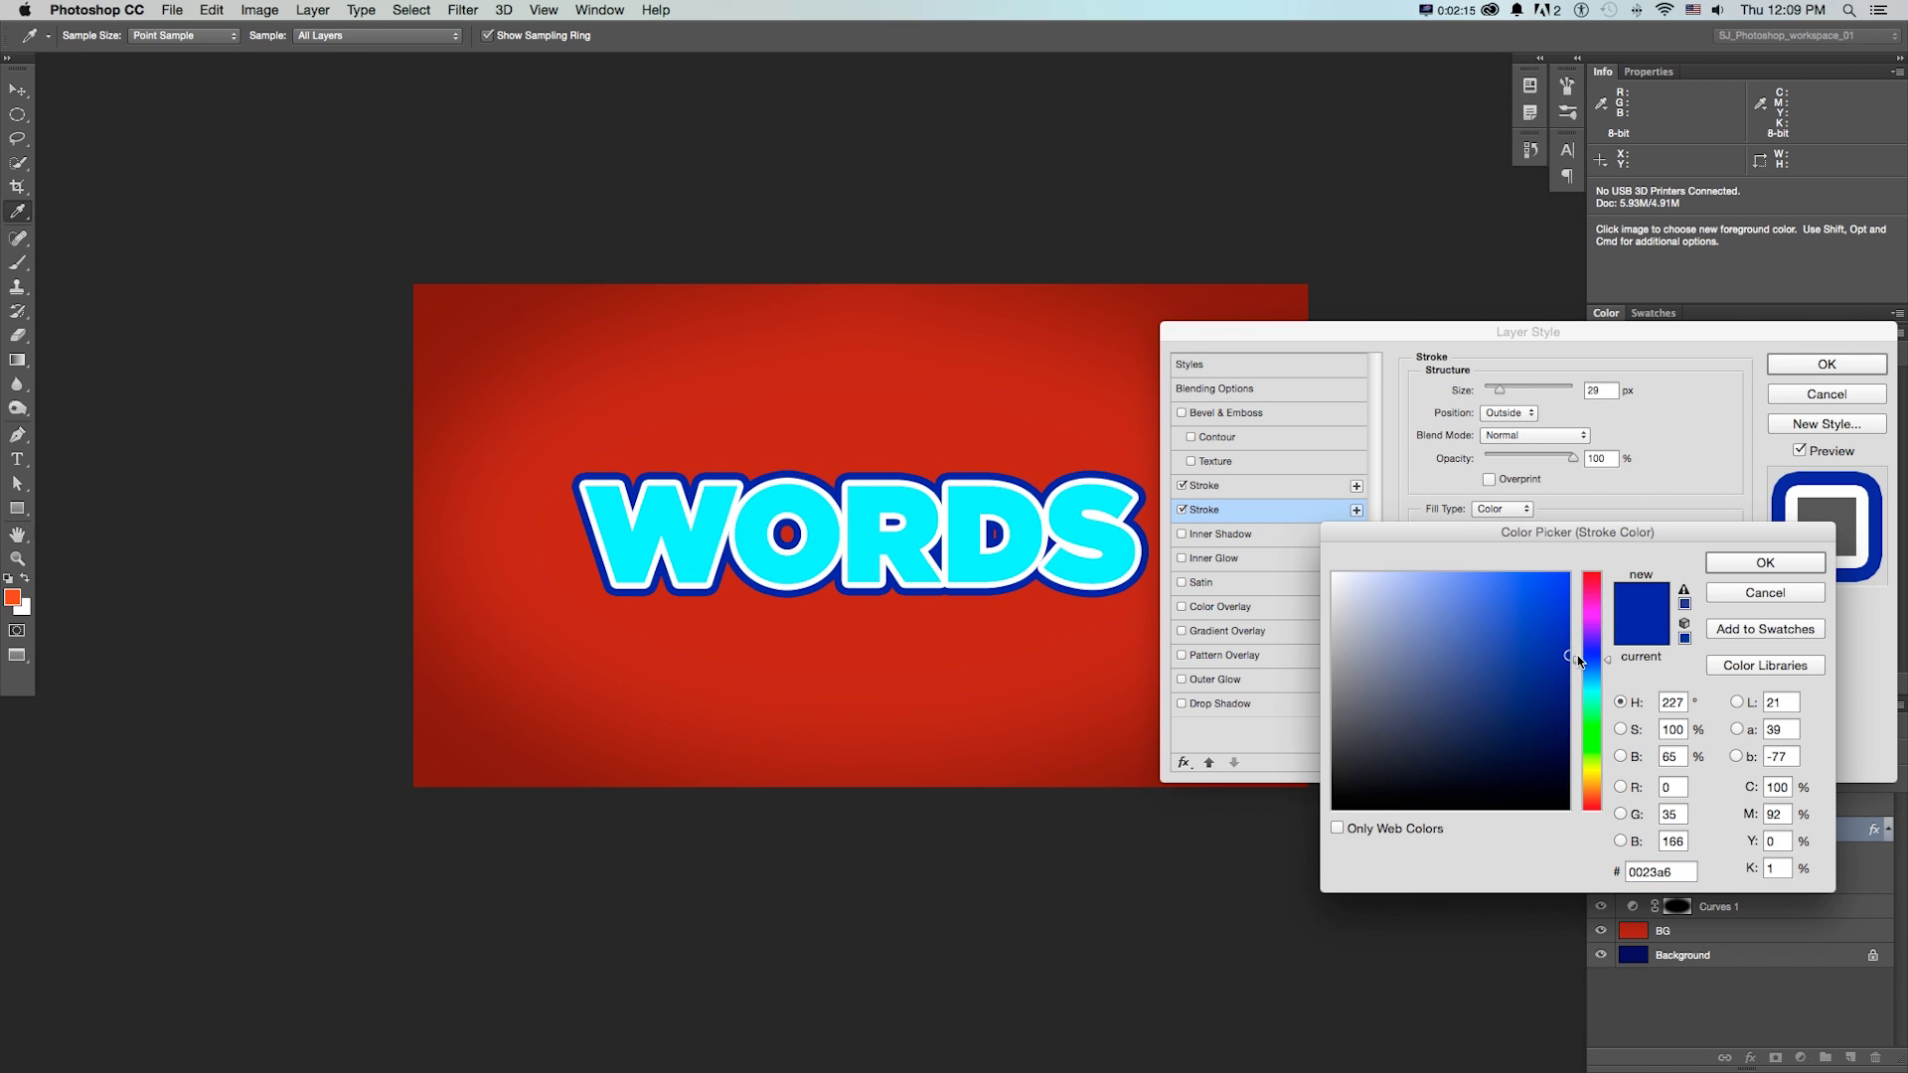
mouse_move(1588, 658)
left_mouse_down()
mouse_move(1555, 663)
mouse_move(1499, 602)
mouse_move(1517, 628)
left_mouse_up()
key("Return")
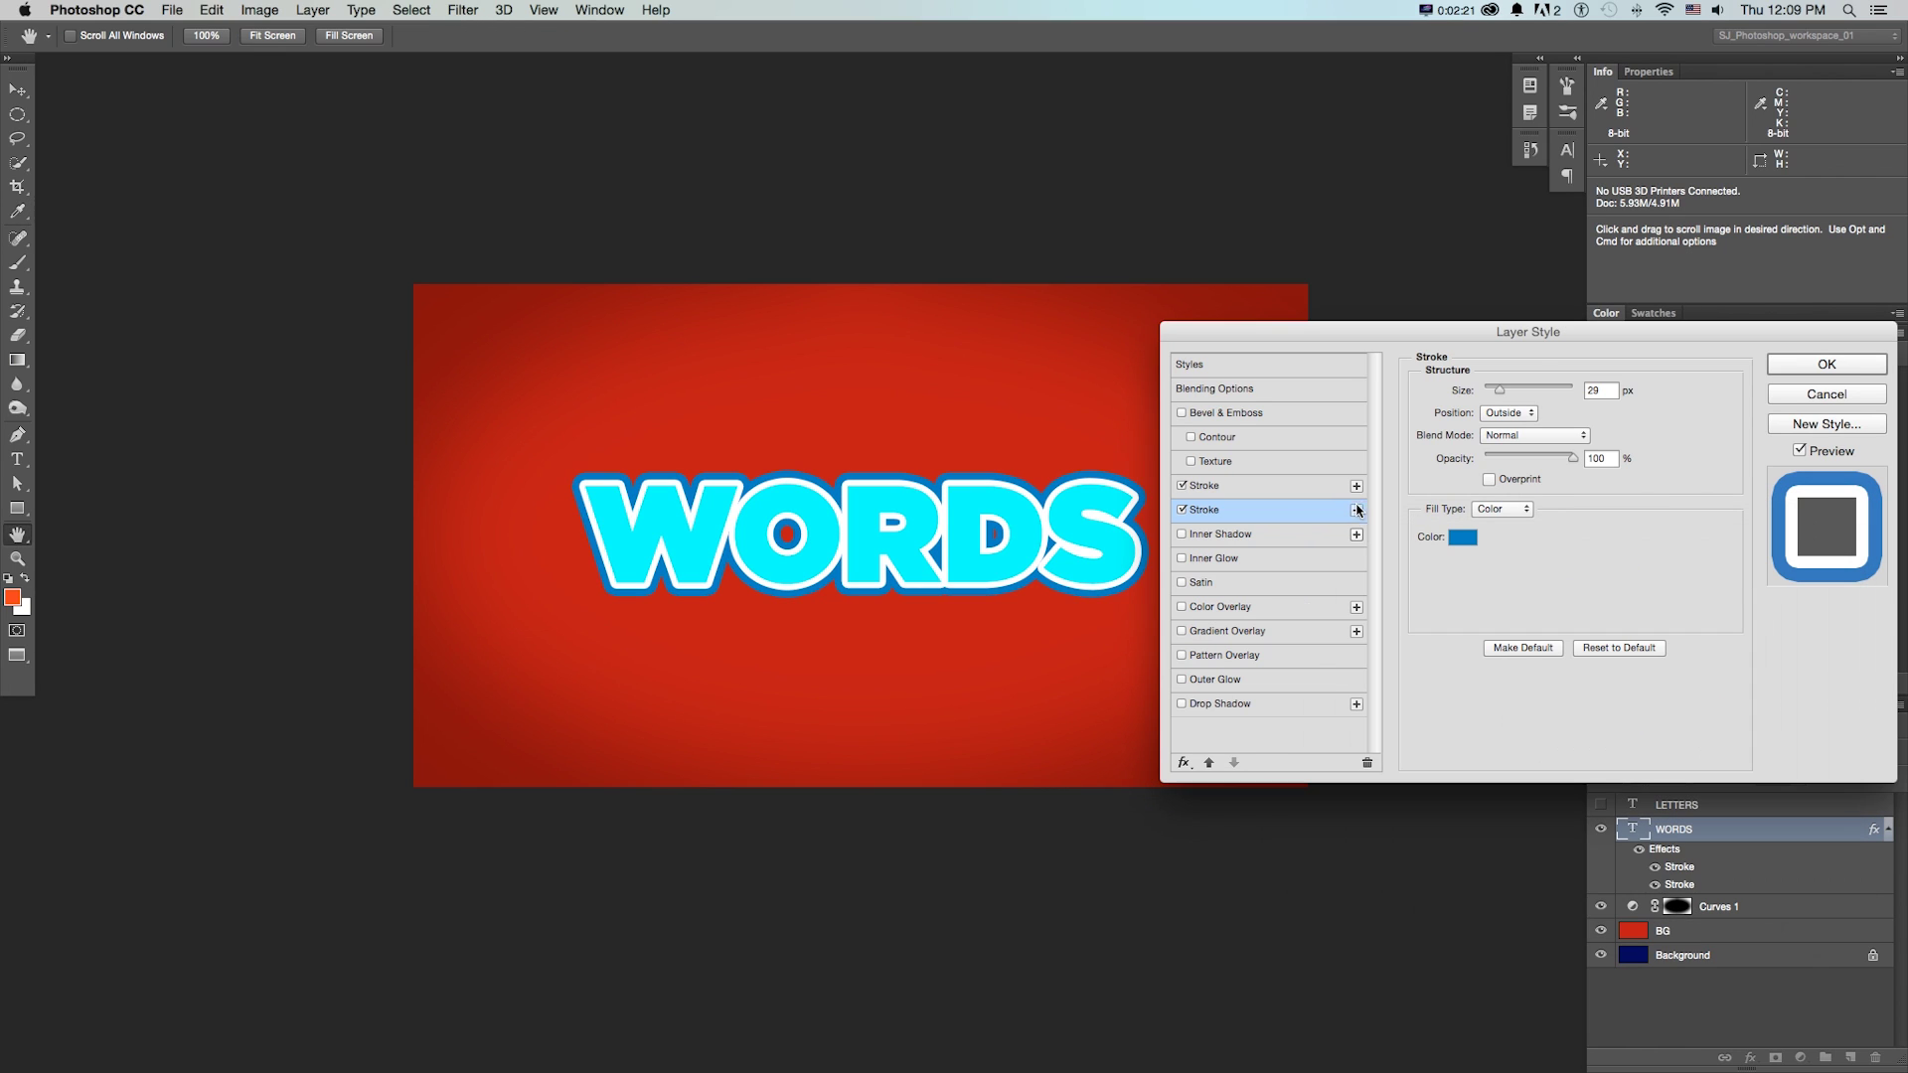
Add a third white stroke to WORDS at 38 px
left_click(1356, 511)
left_click(1337, 536)
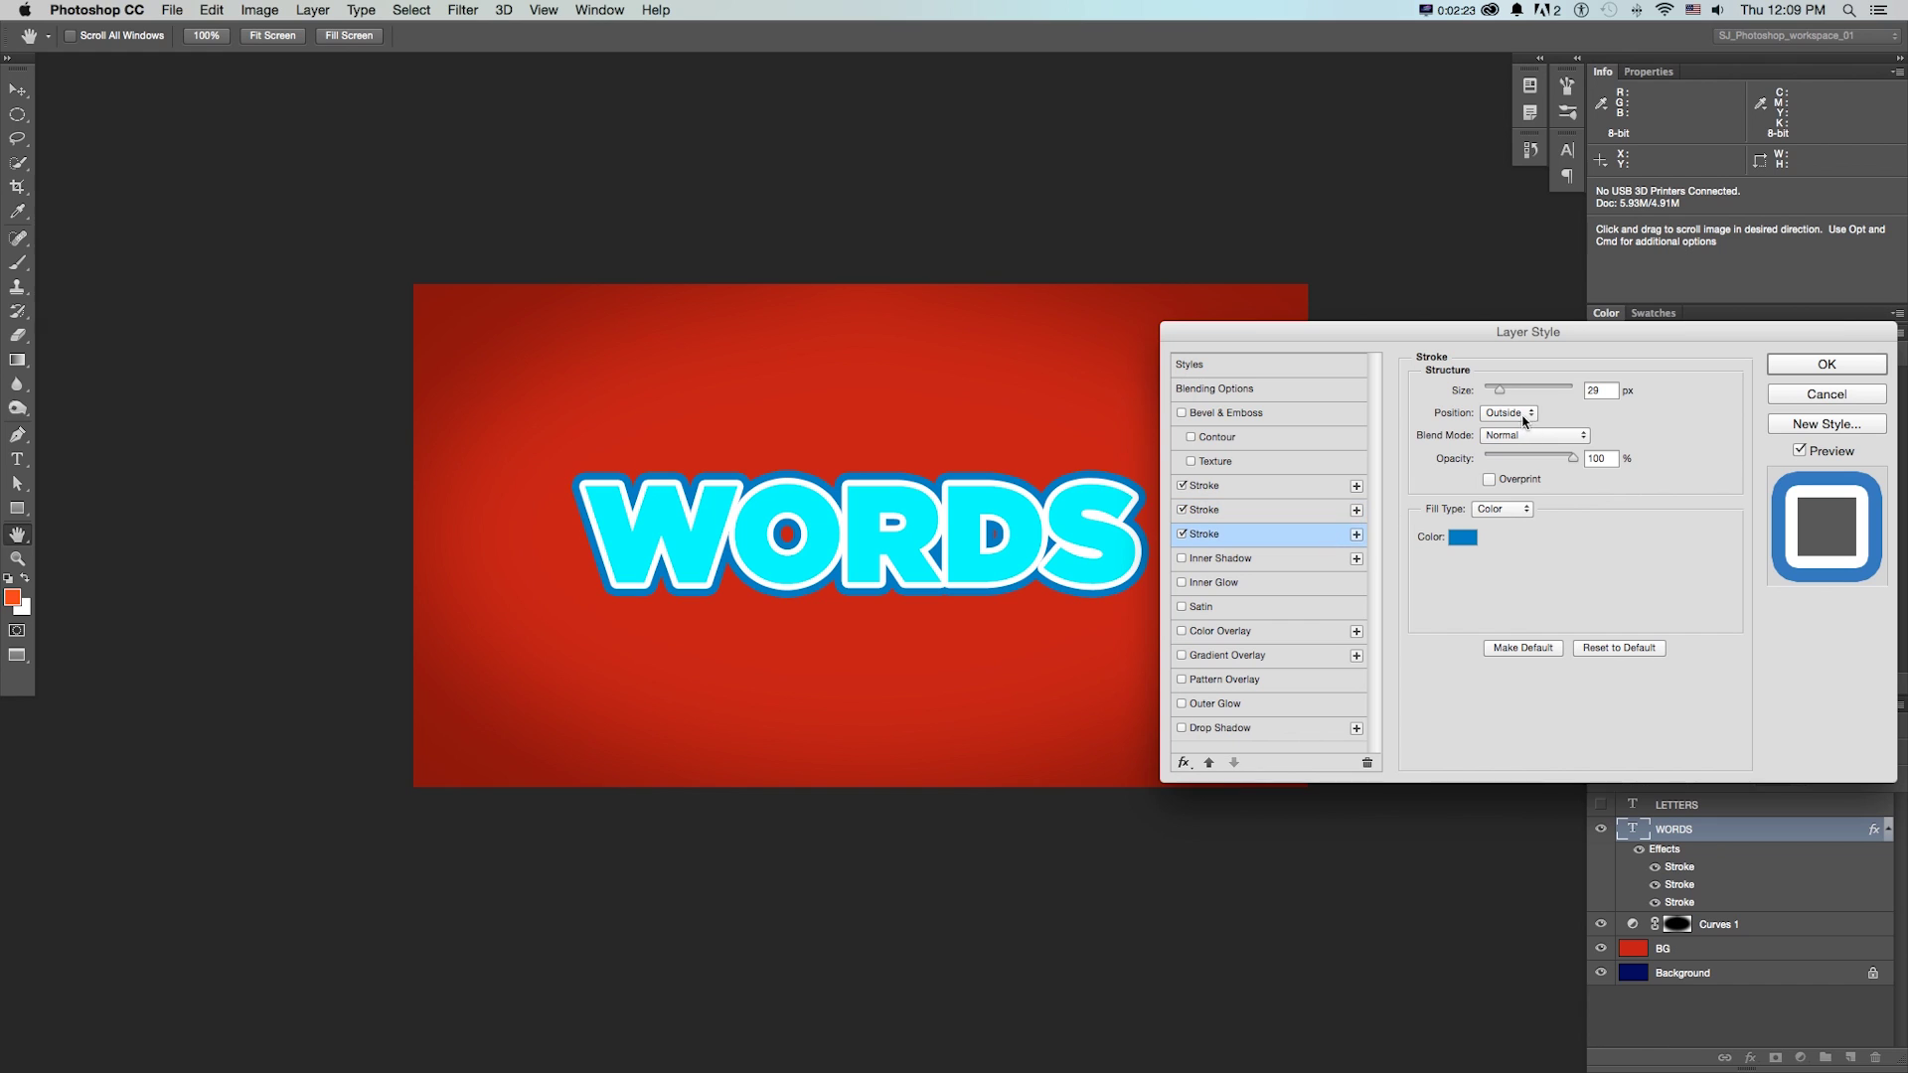
left_click(1471, 537)
left_click(1362, 543)
key("Return")
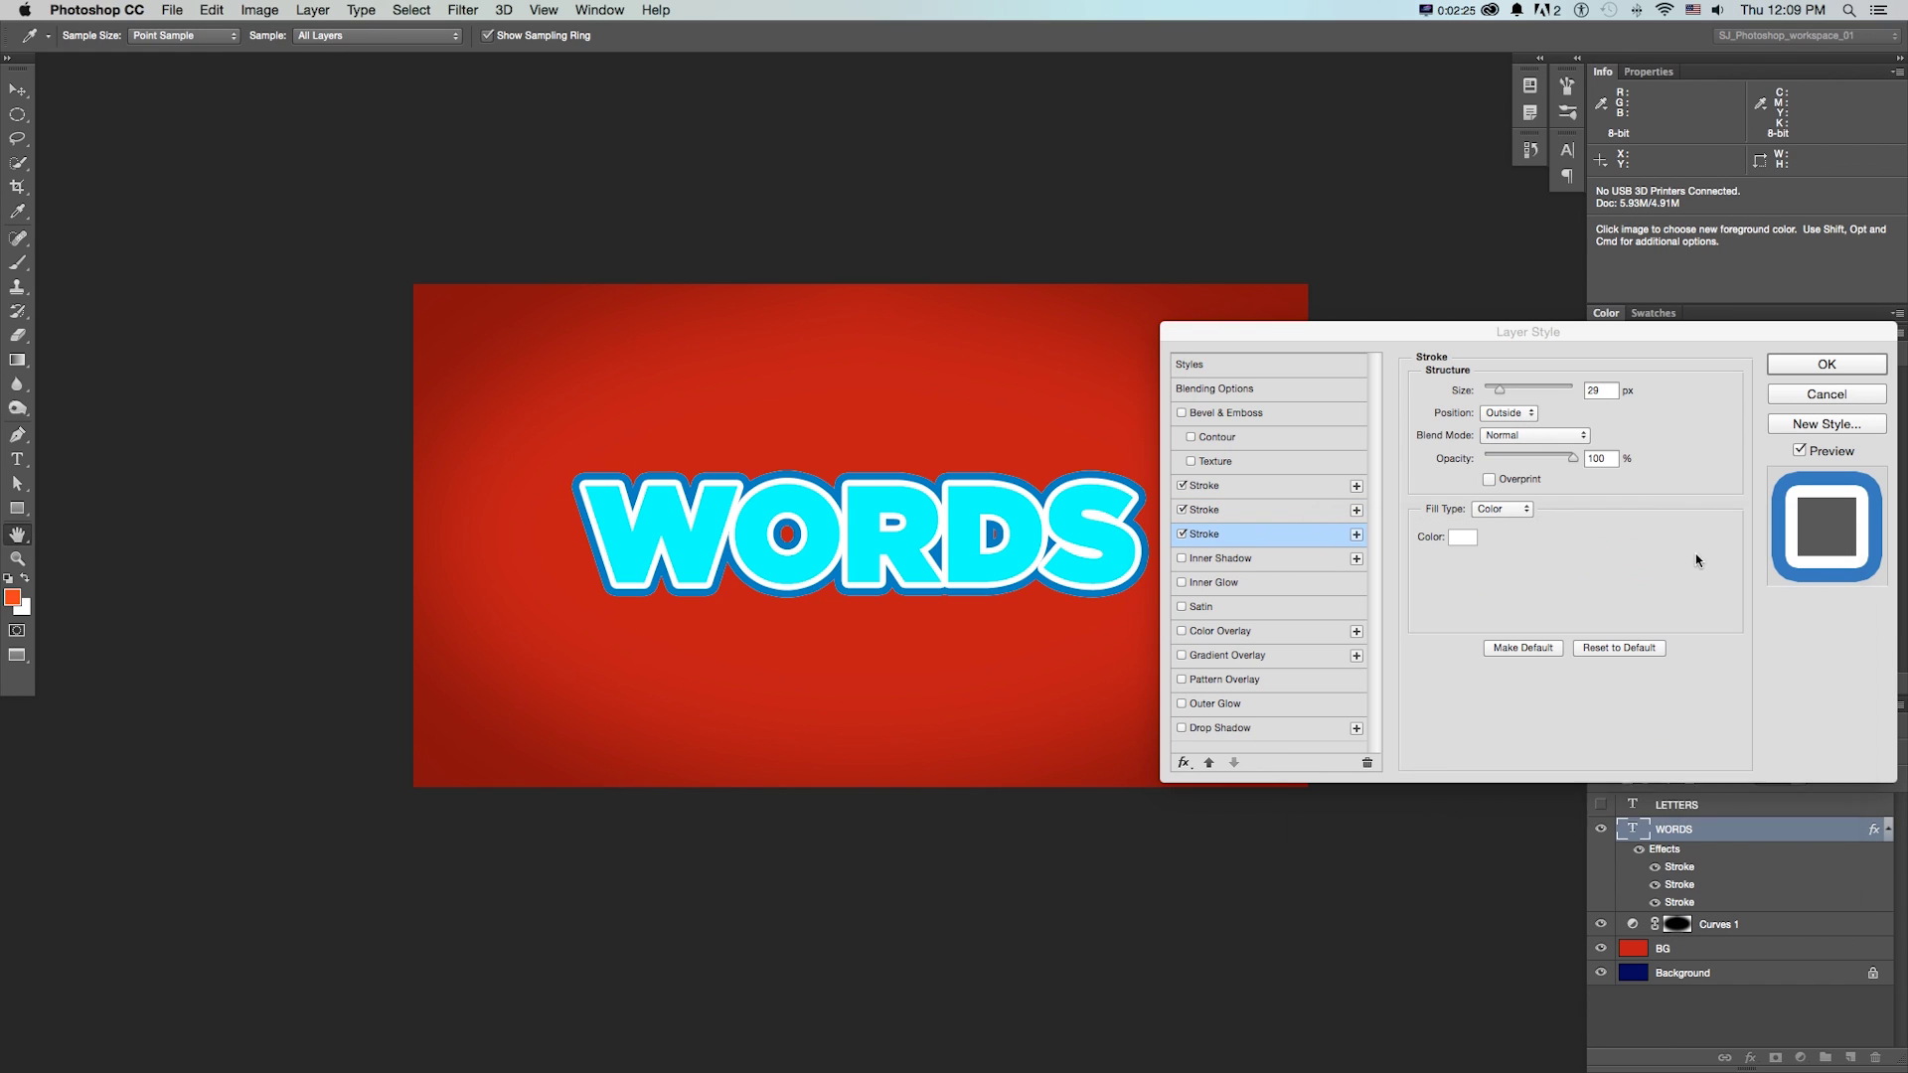
left_click_drag(1504, 397, 1505, 395)
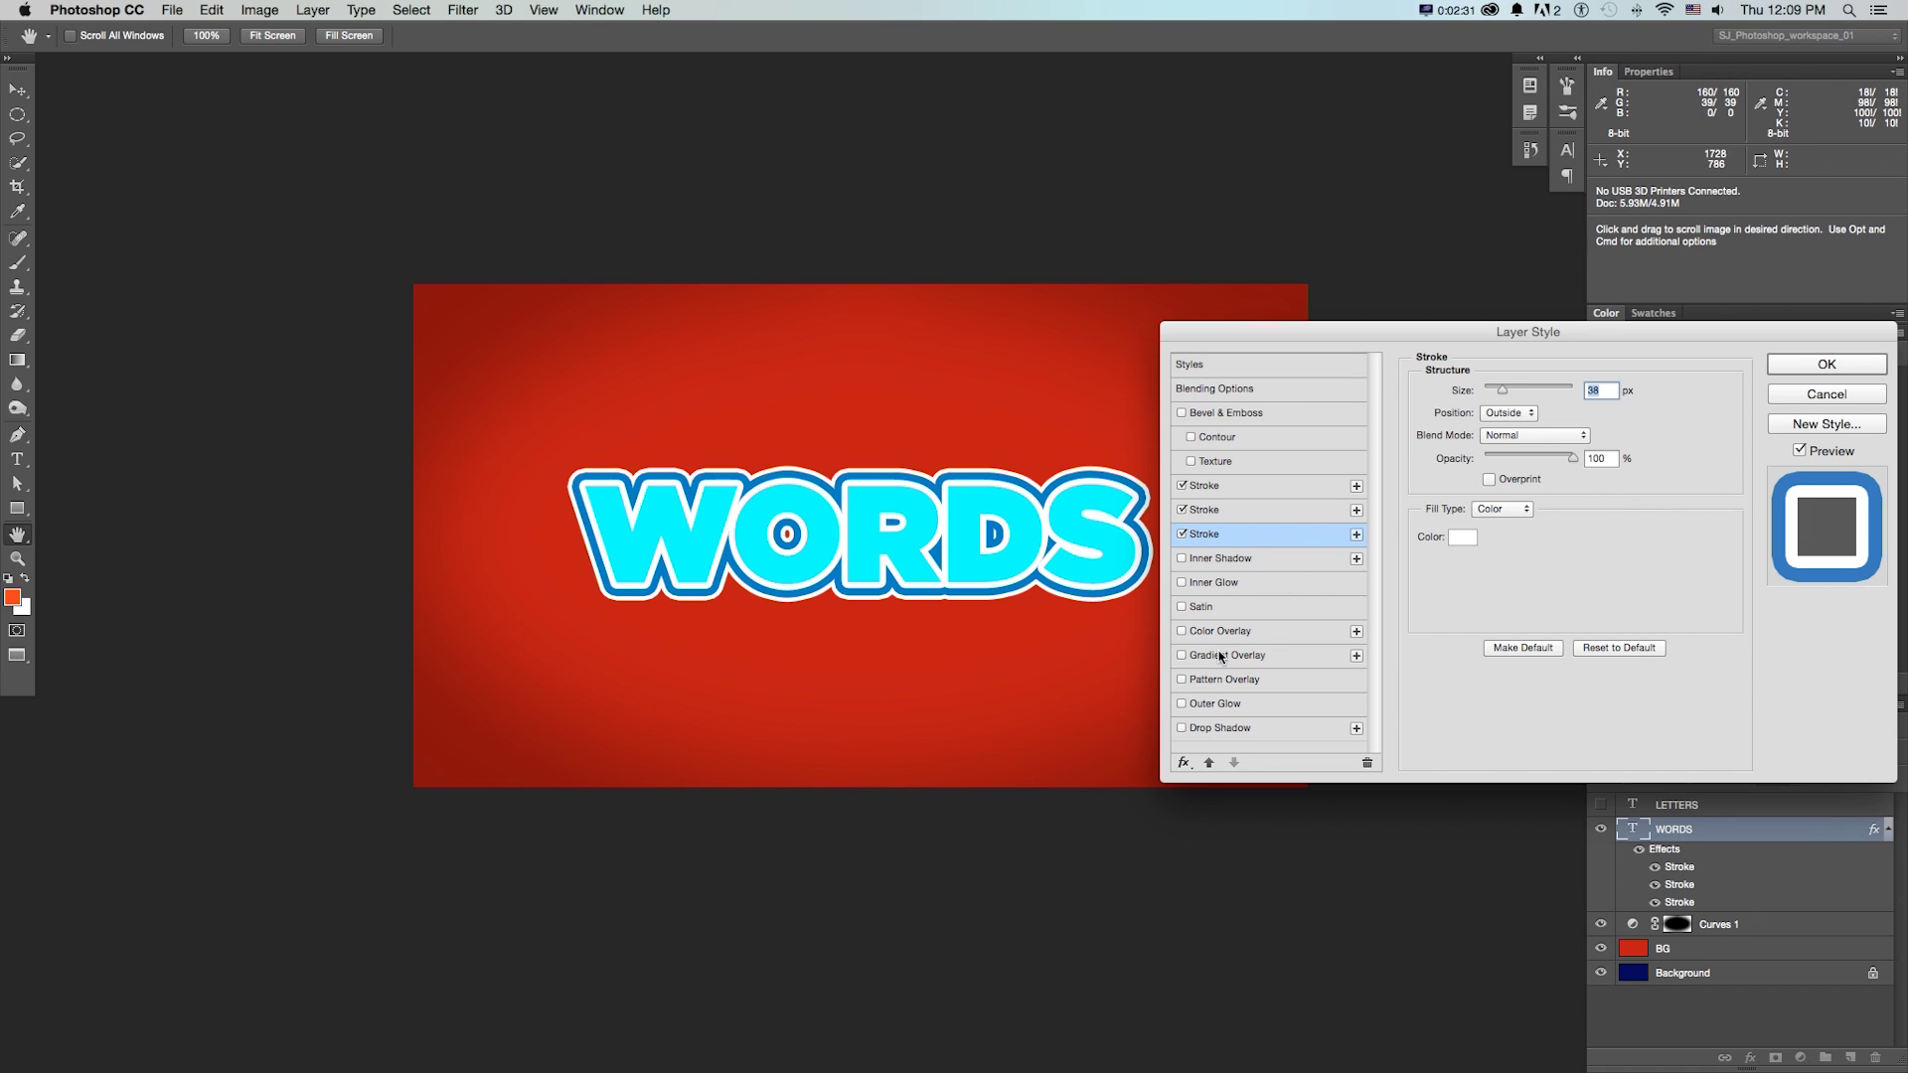
Enable Inner Shadow on WORDS and add a second inner shadow at 40% opacity
left_click(1184, 559)
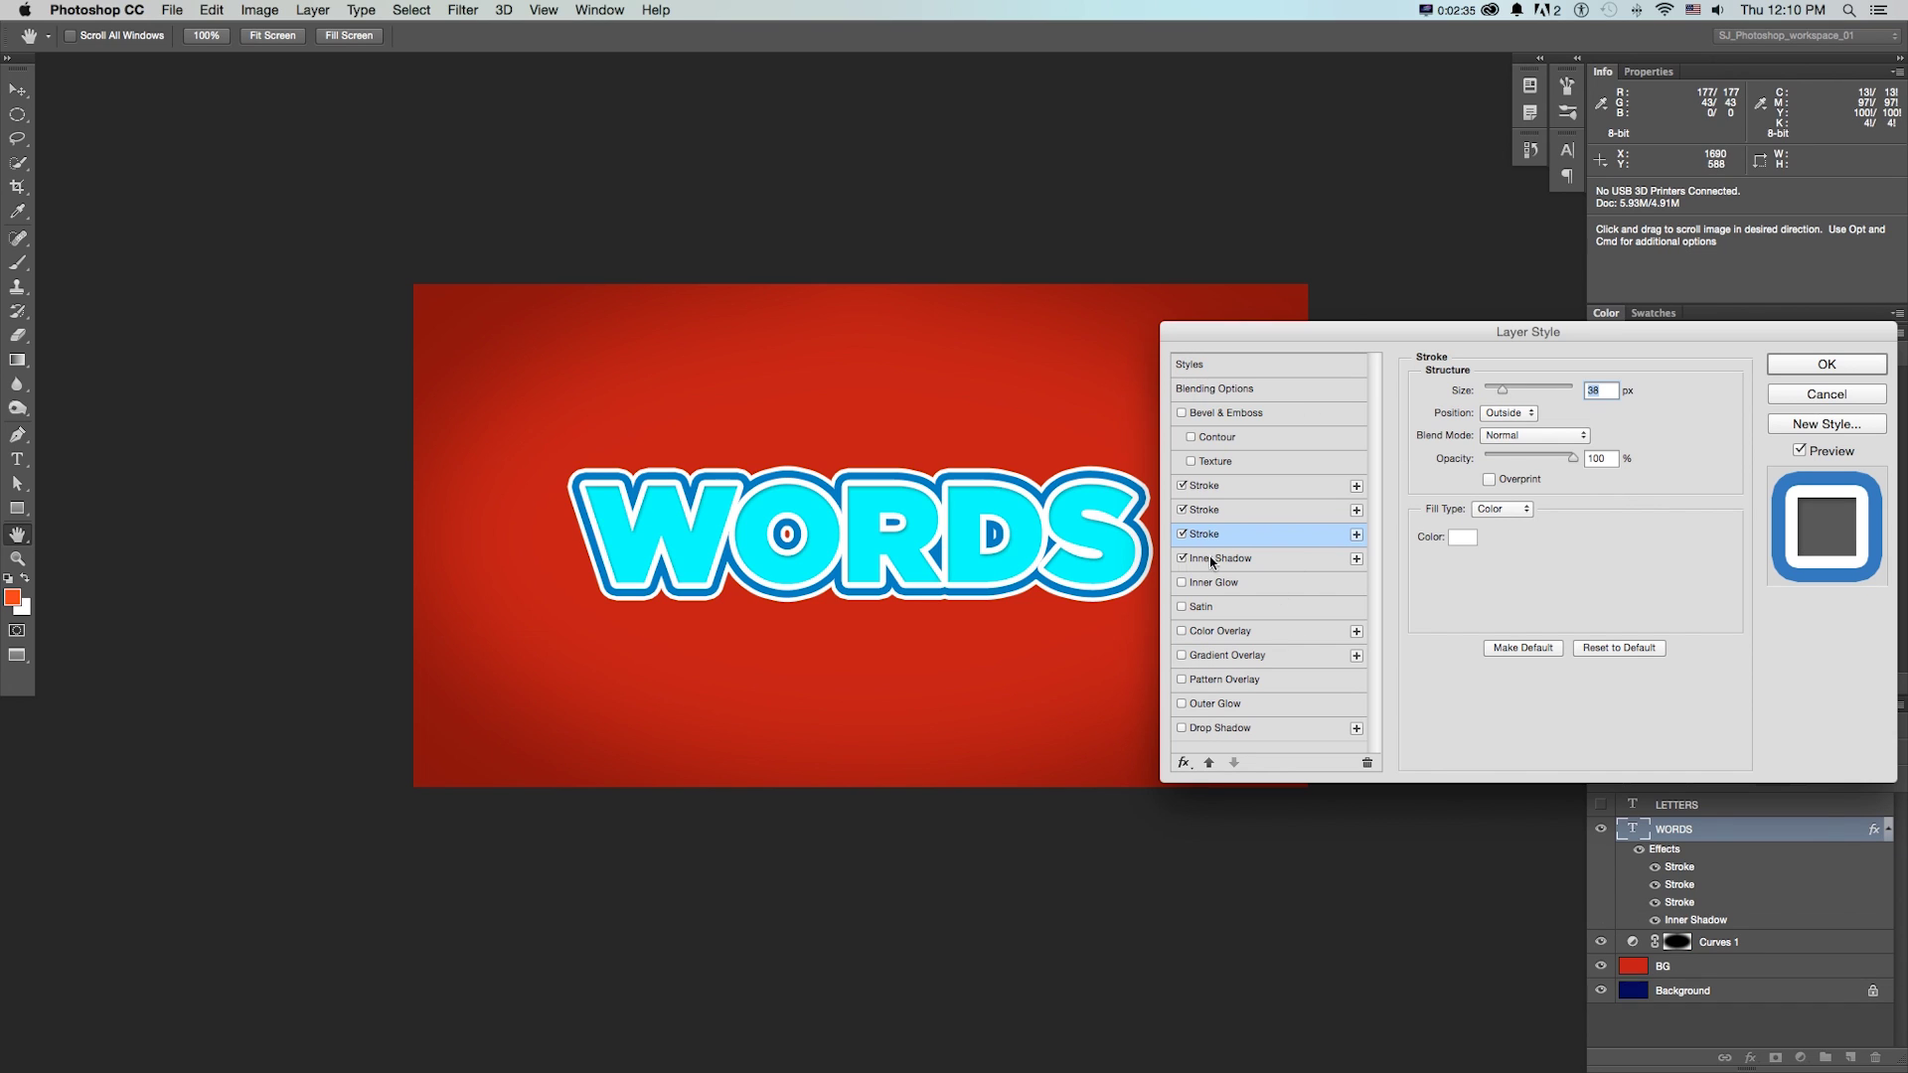
left_click(1232, 560)
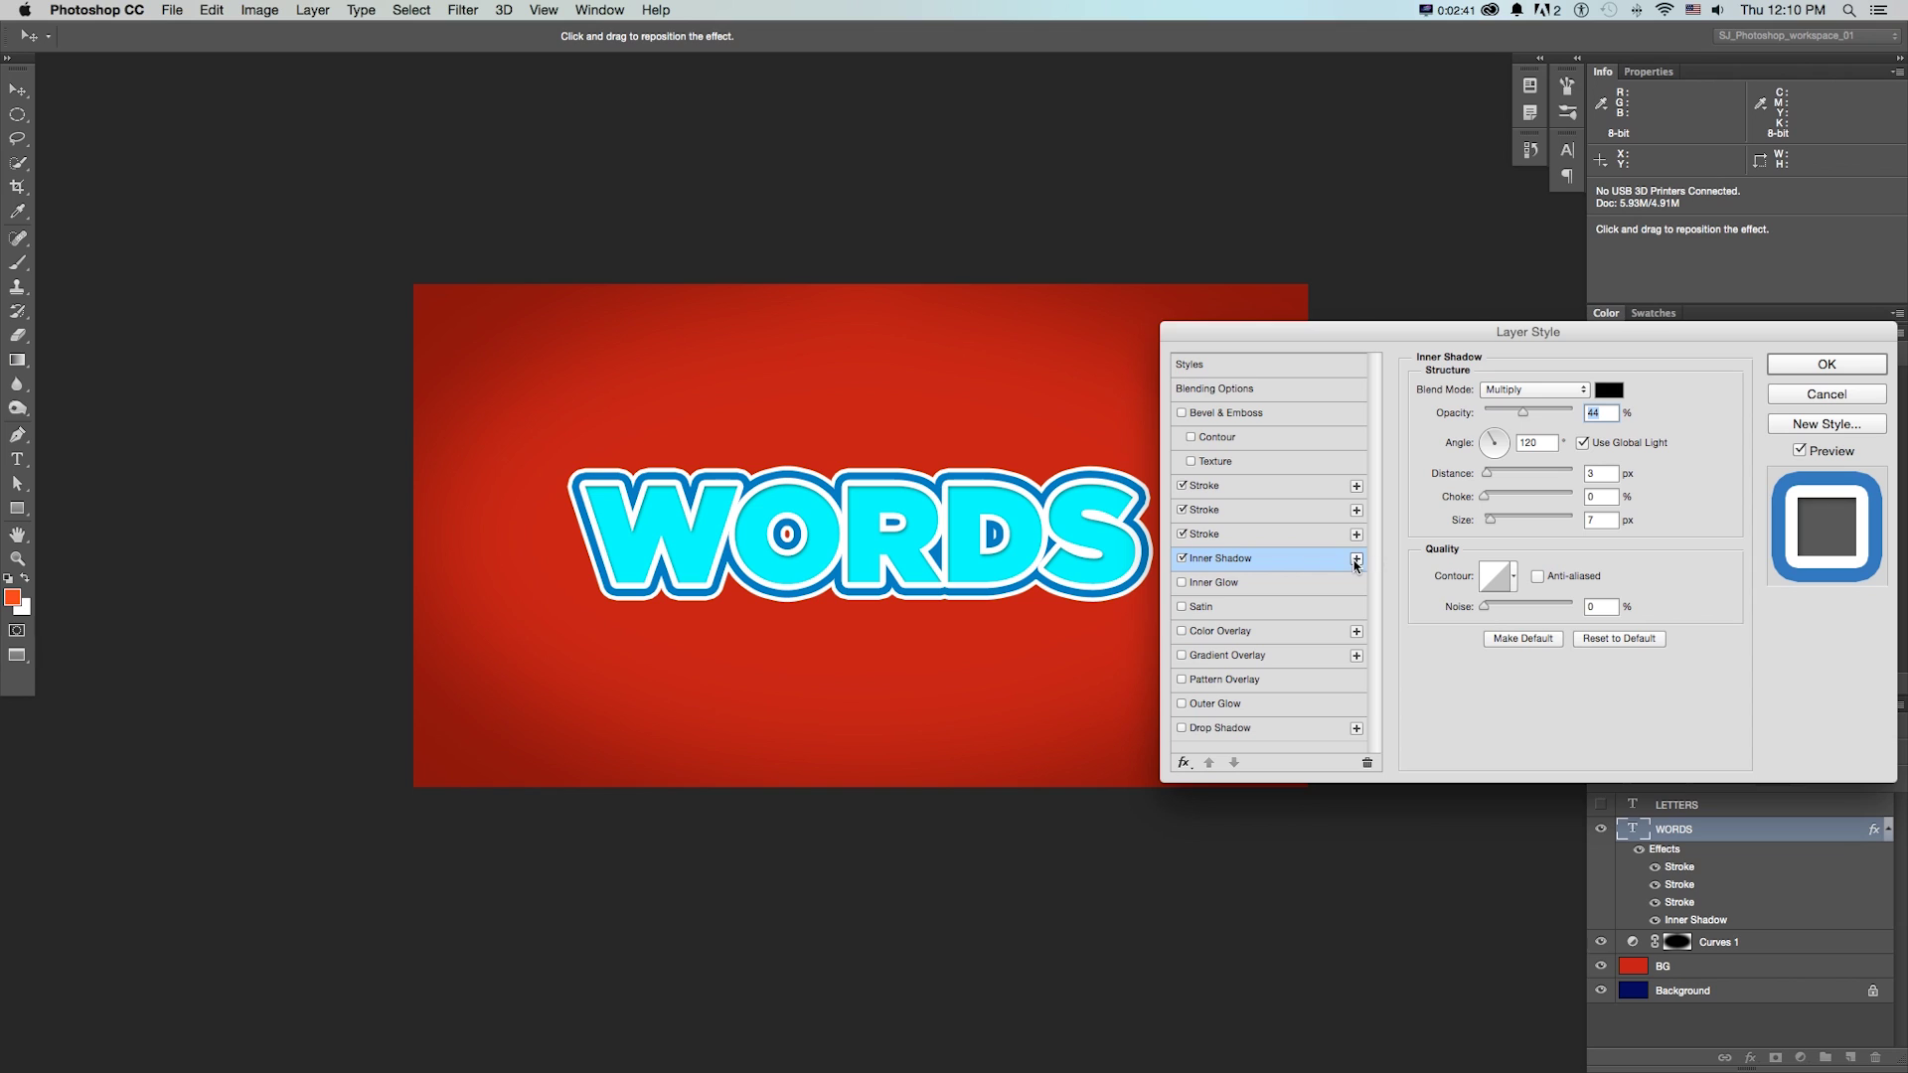
left_click(1357, 558)
left_click(1260, 582)
mouse_move(1523, 413)
left_mouse_down()
mouse_move(1506, 453)
mouse_move(1510, 420)
left_mouse_up()
Set the second inner shadow to Screen blend mode at 53% opacity
left_click(1536, 389)
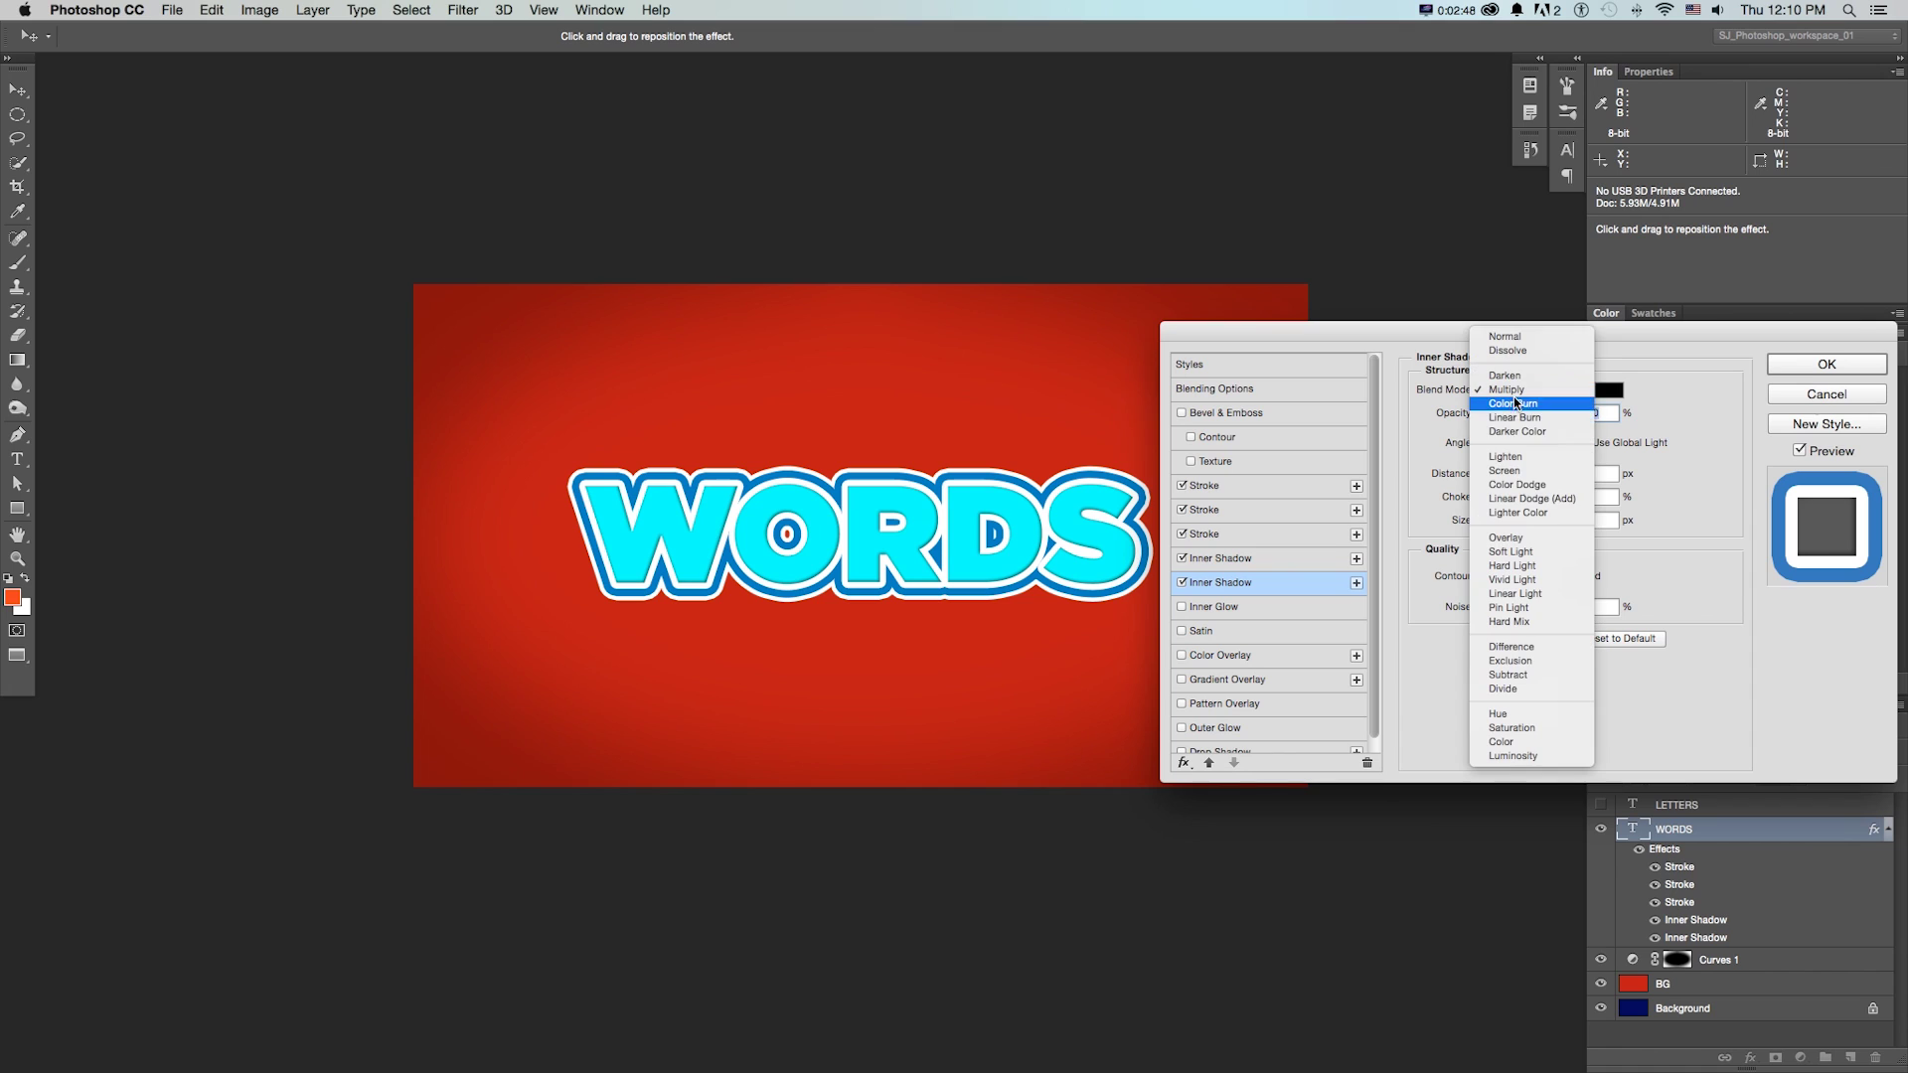
left_click(1511, 533)
left_click(1506, 390)
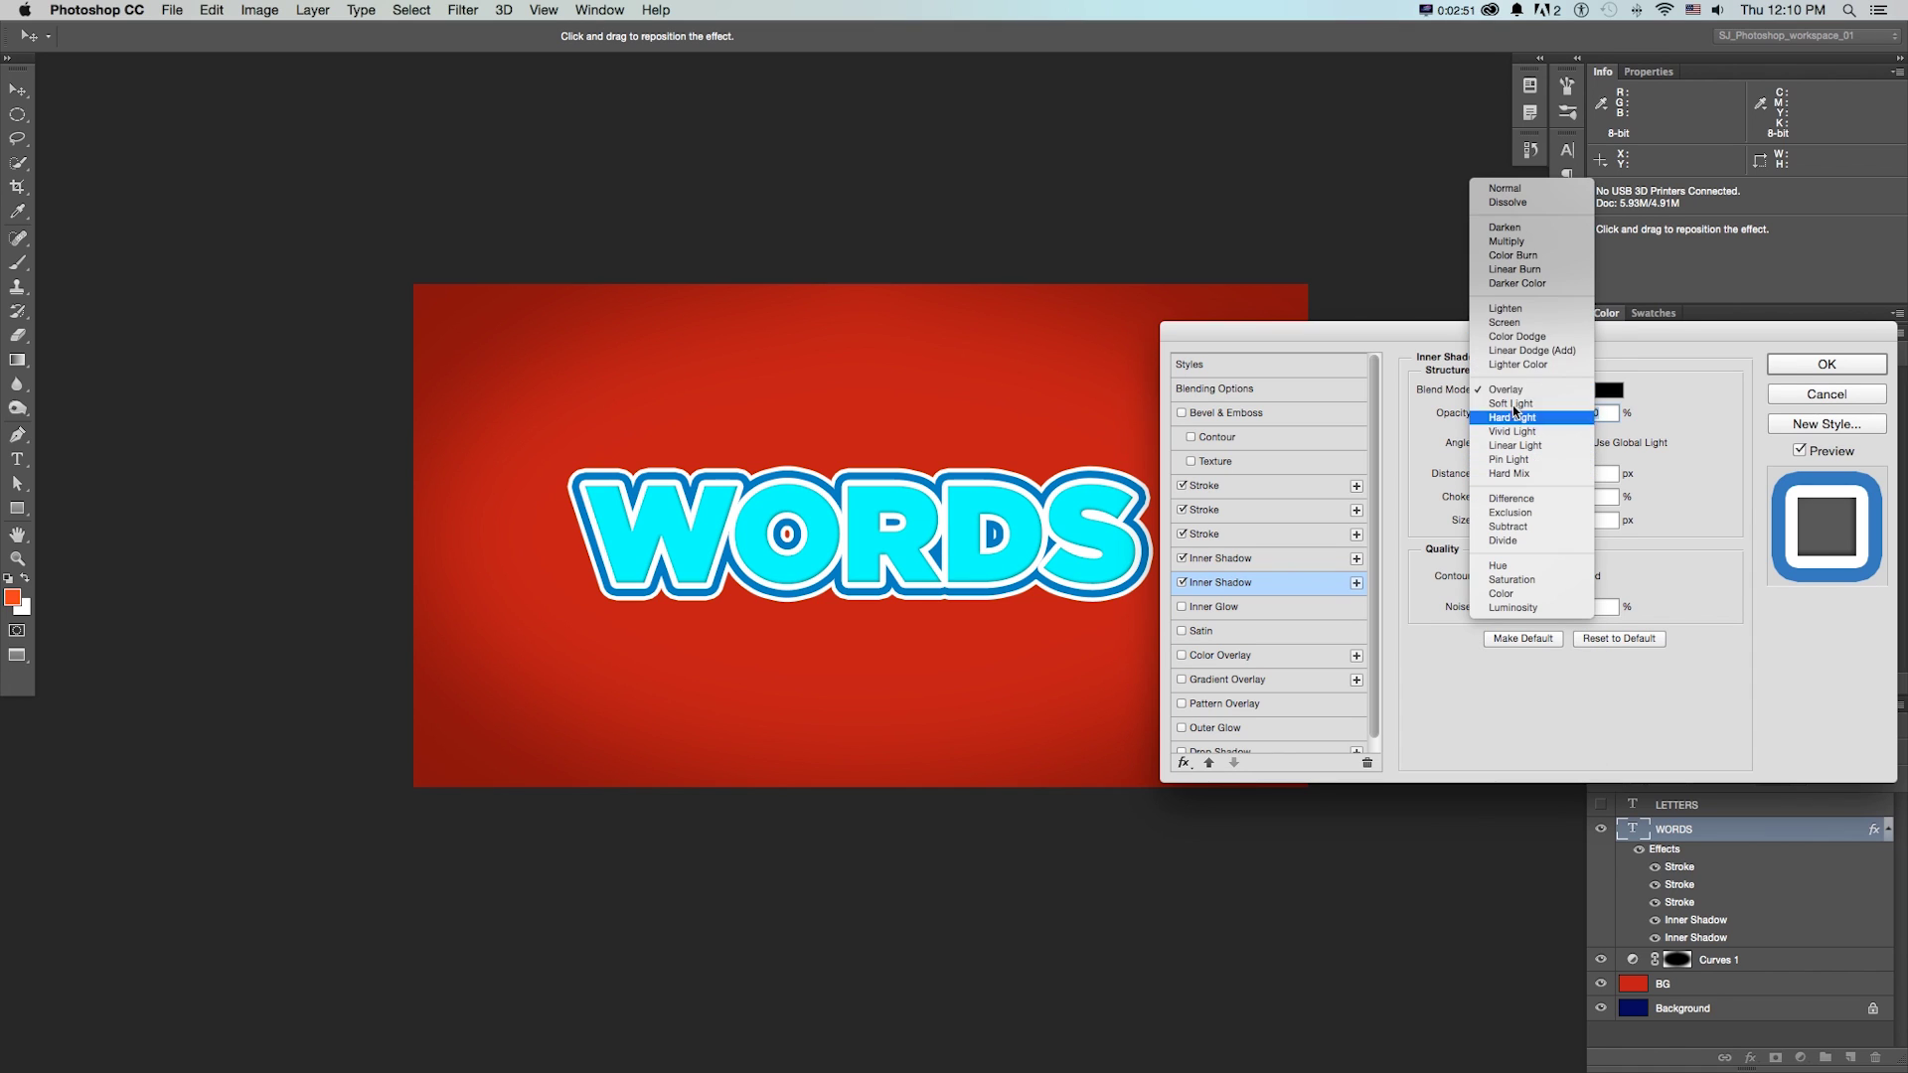
left_click(1510, 403)
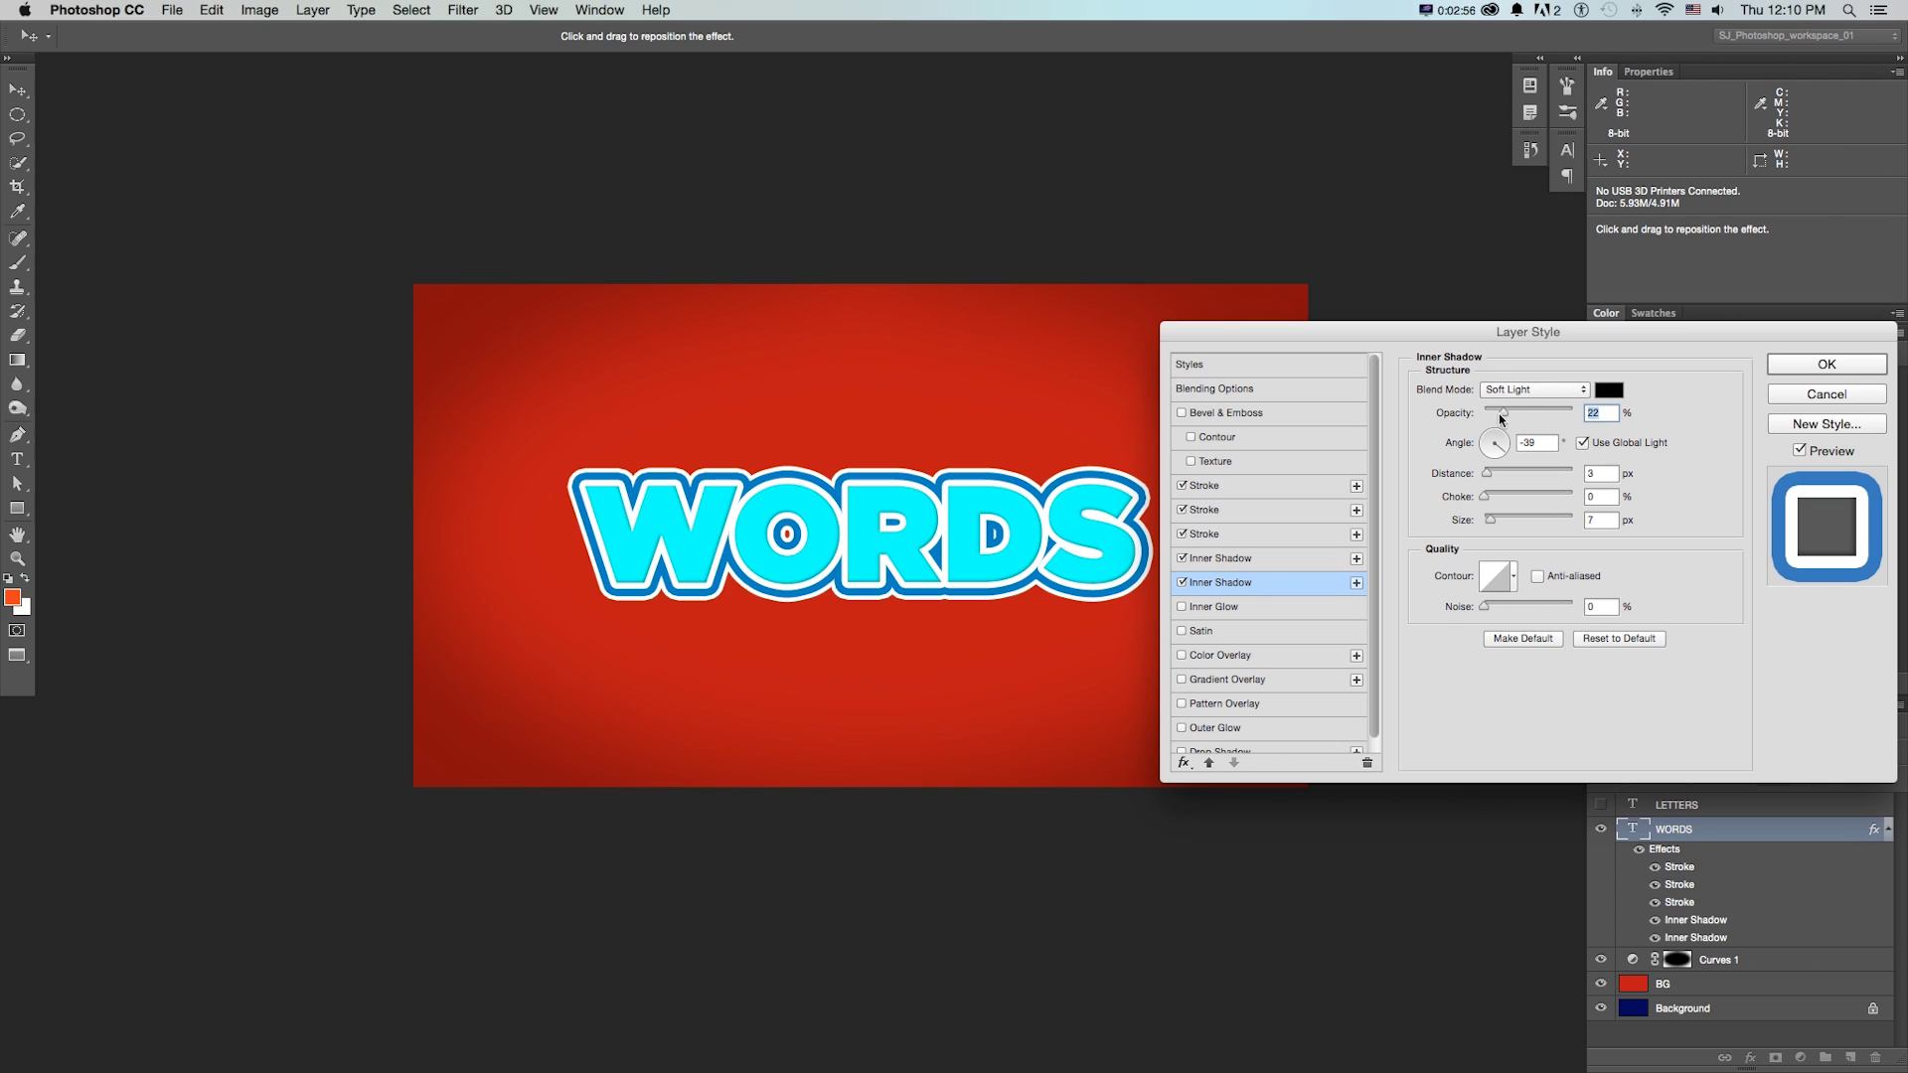
left_click_drag(1501, 418, 1512, 418)
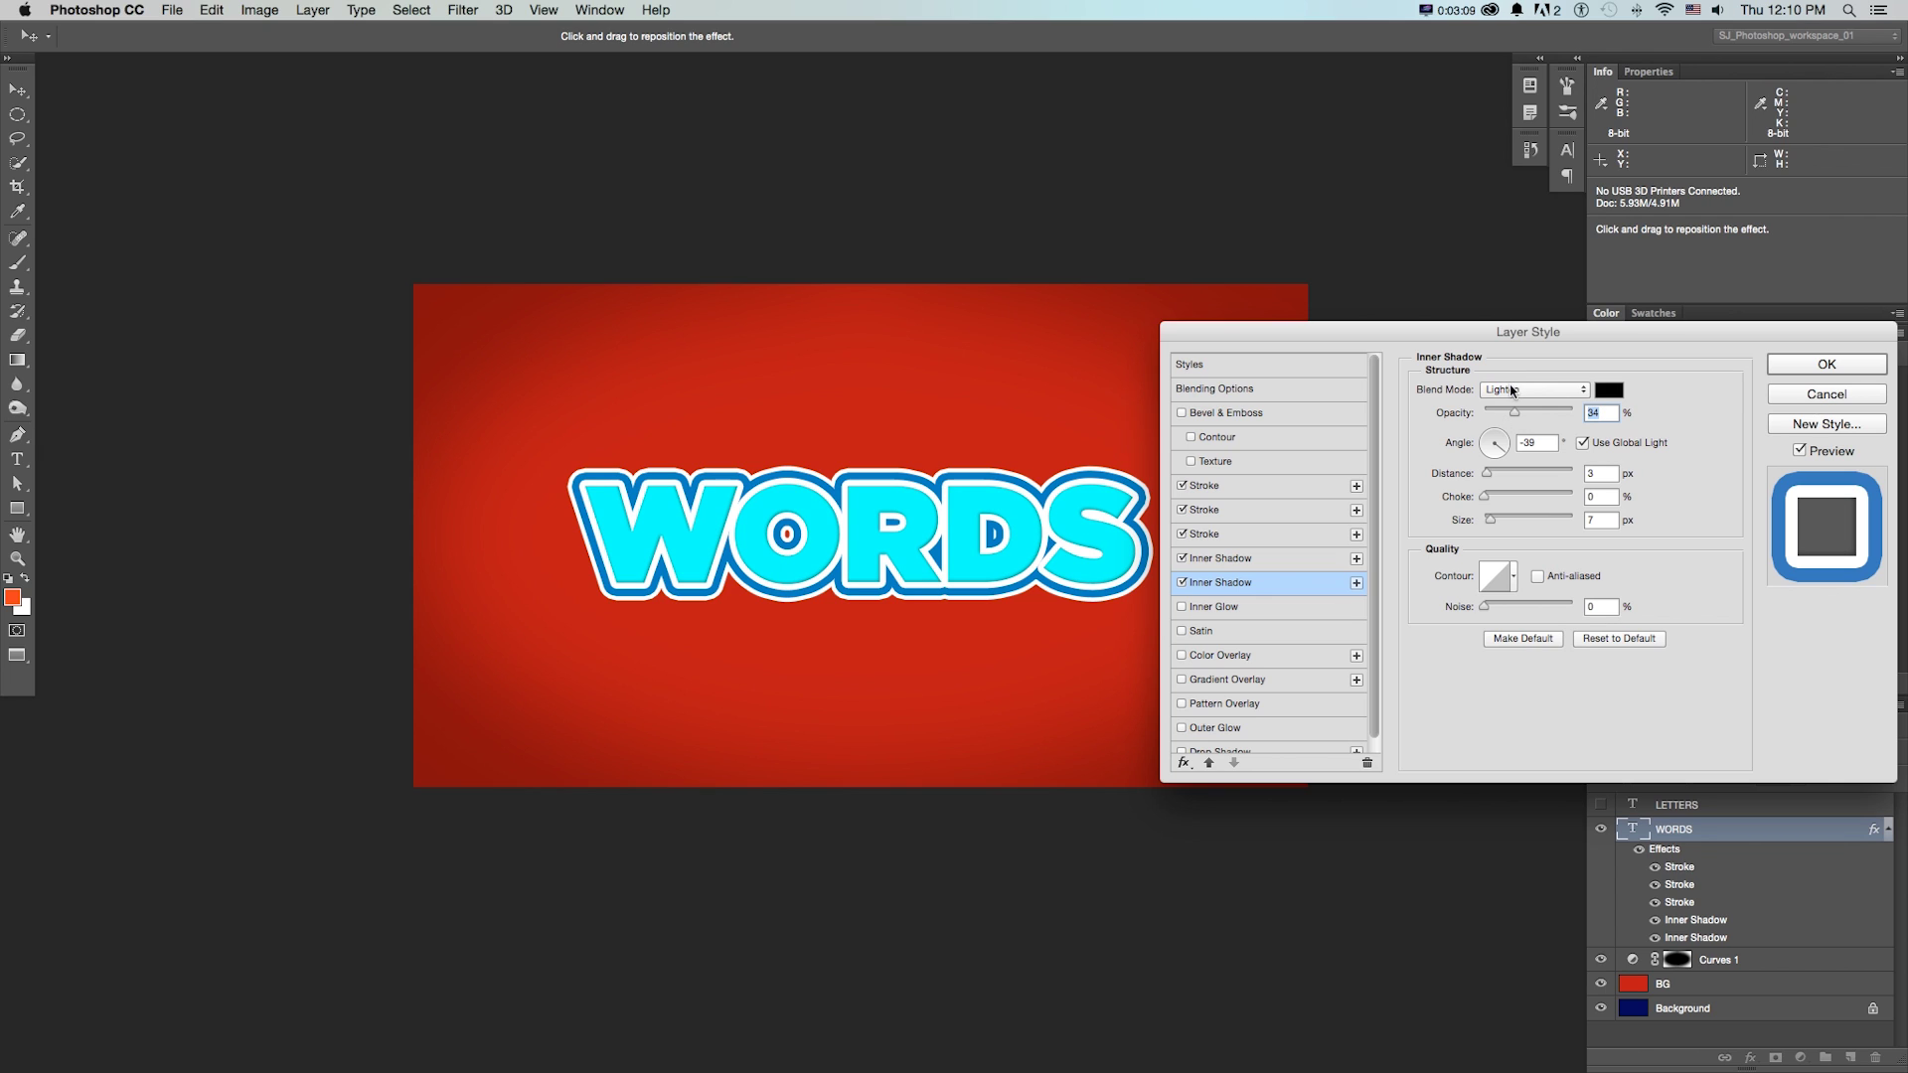
left_click(1512, 390)
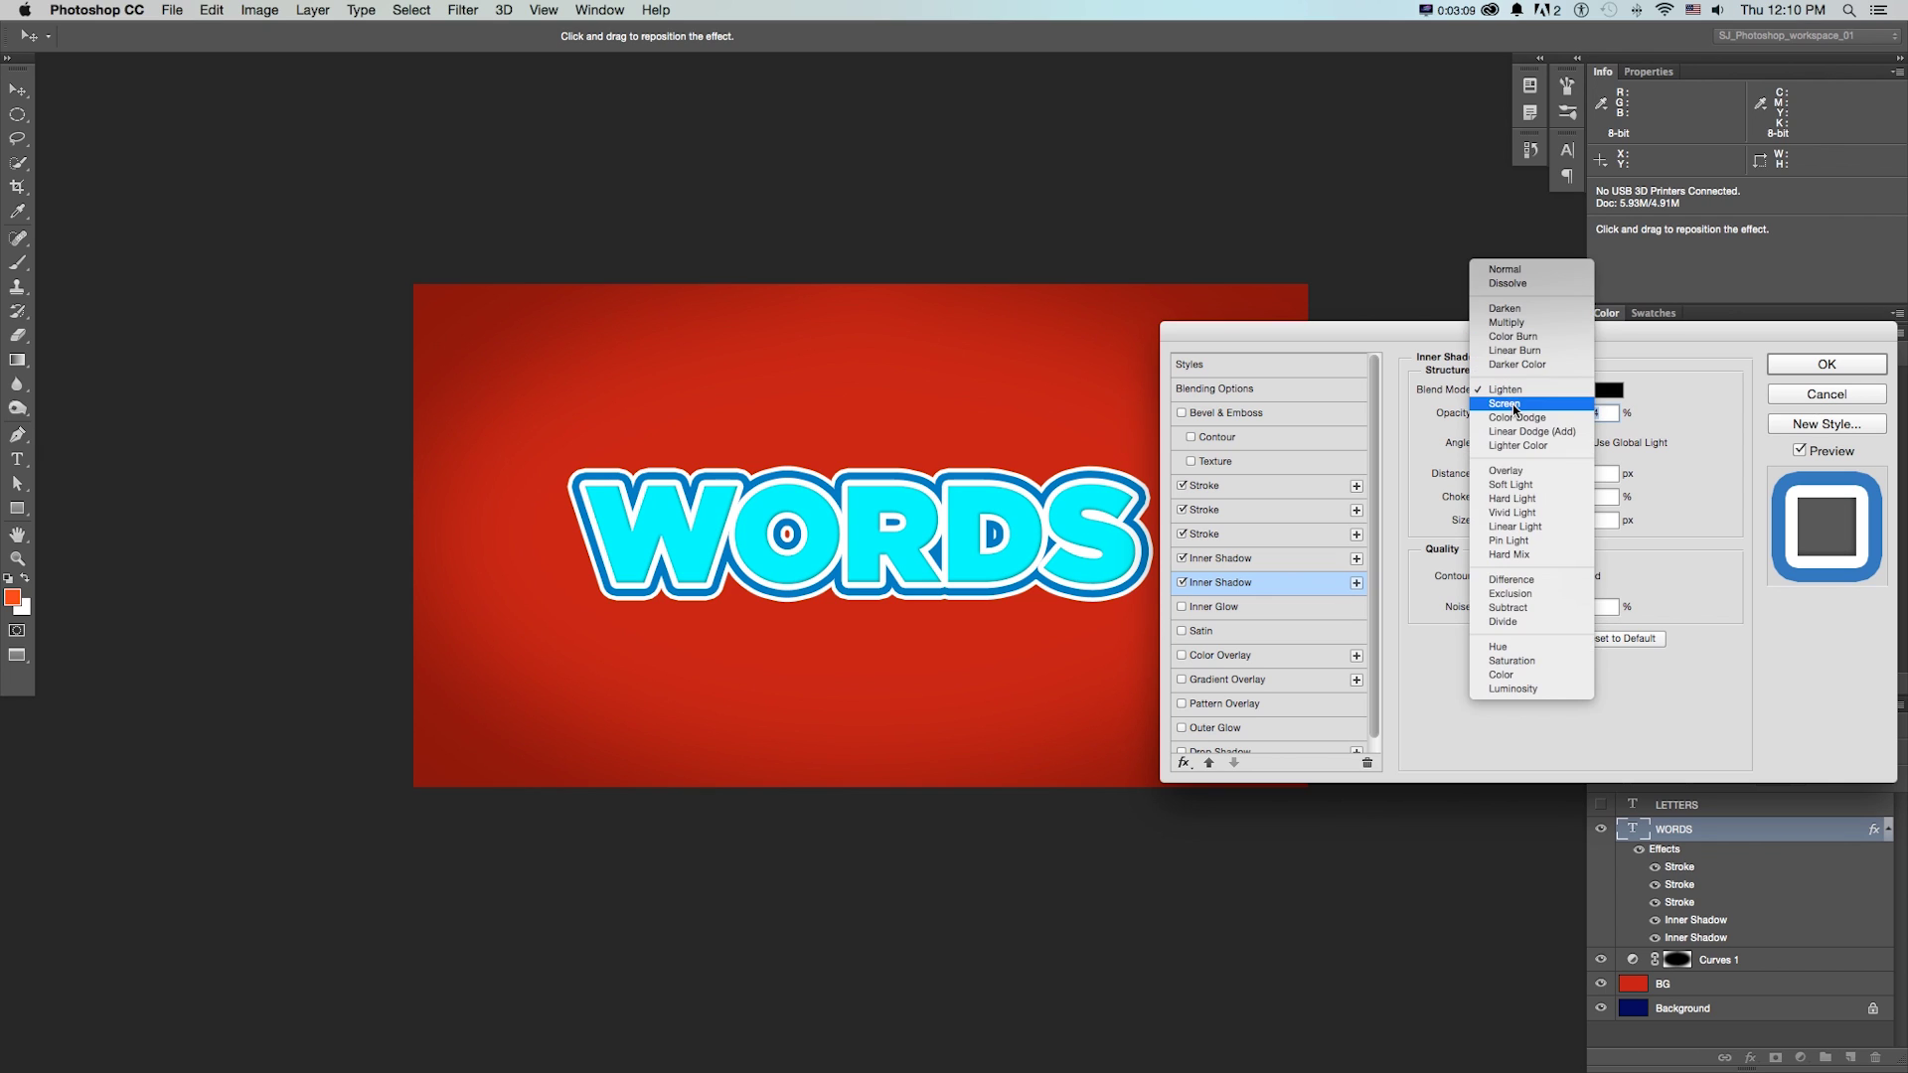
left_click(1516, 404)
left_click_drag(1537, 412, 1535, 411)
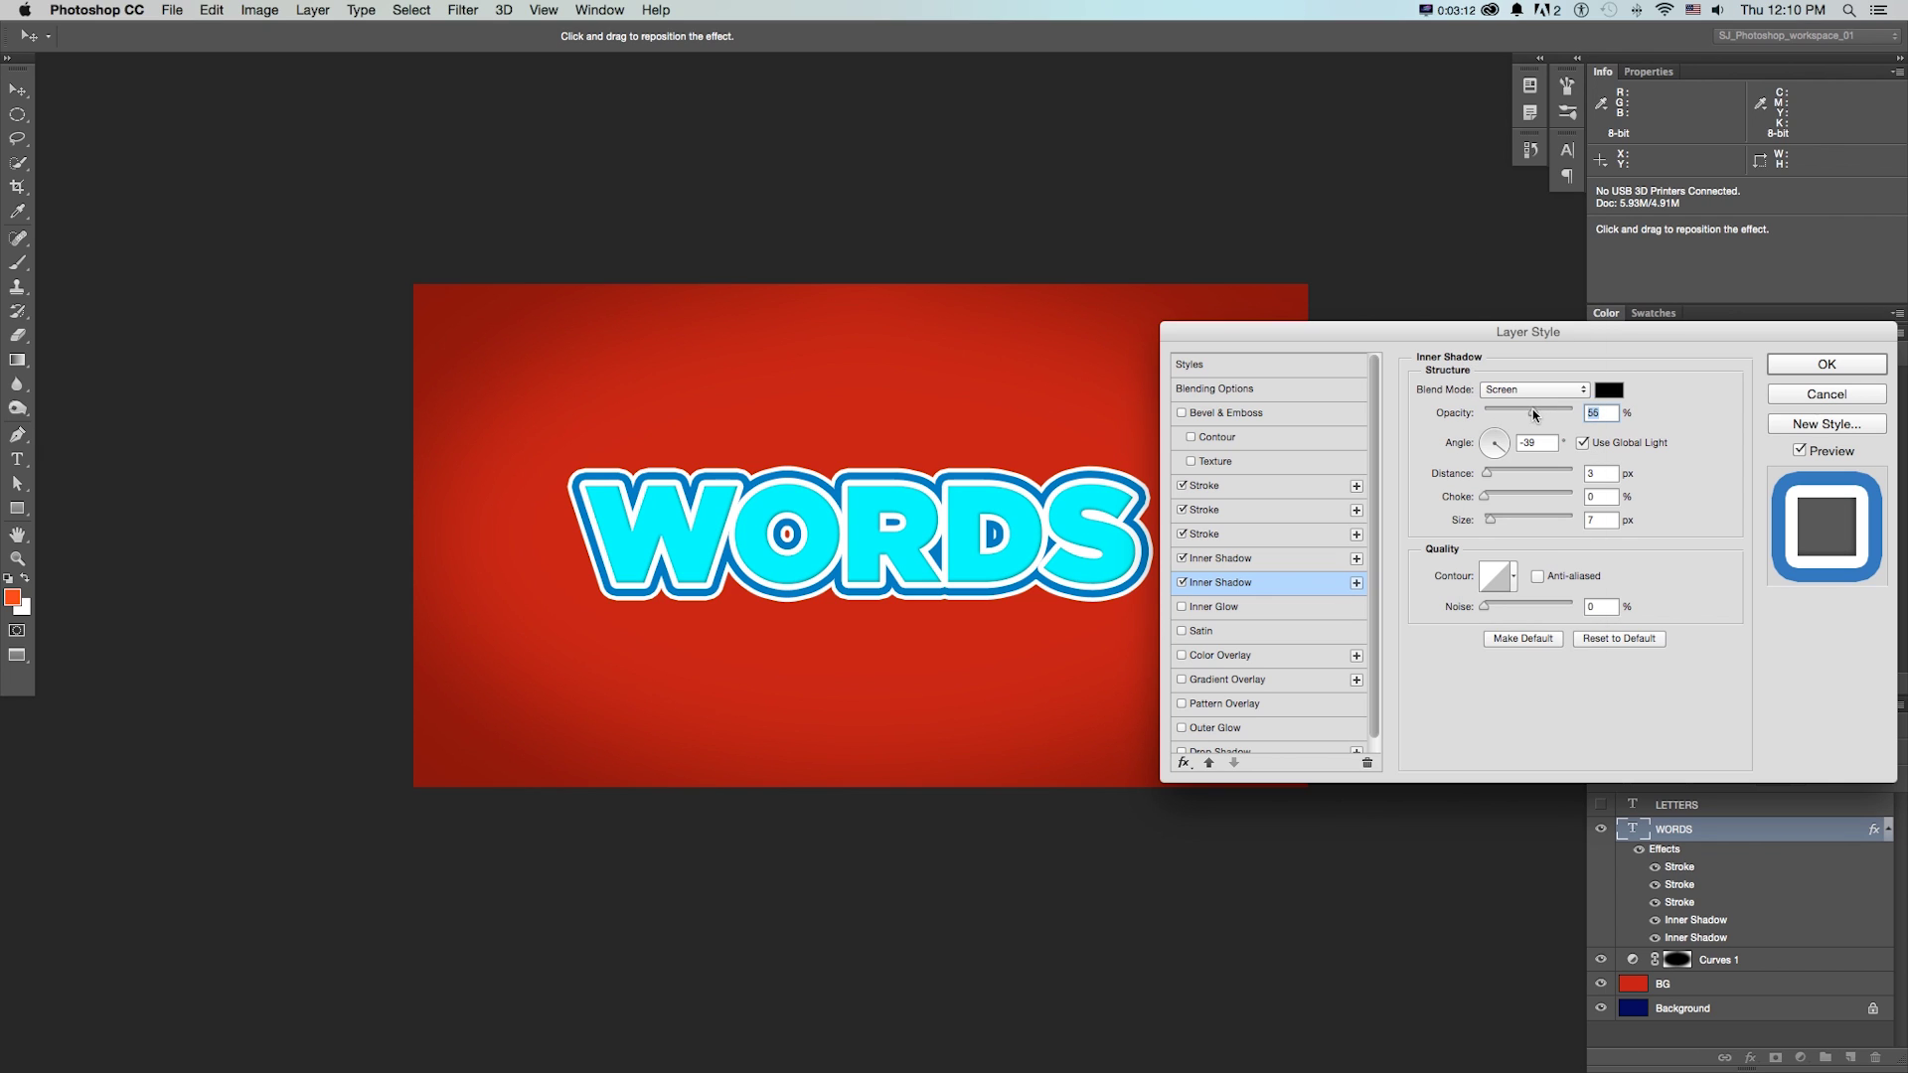
left_click(1182, 584)
left_click(1181, 584)
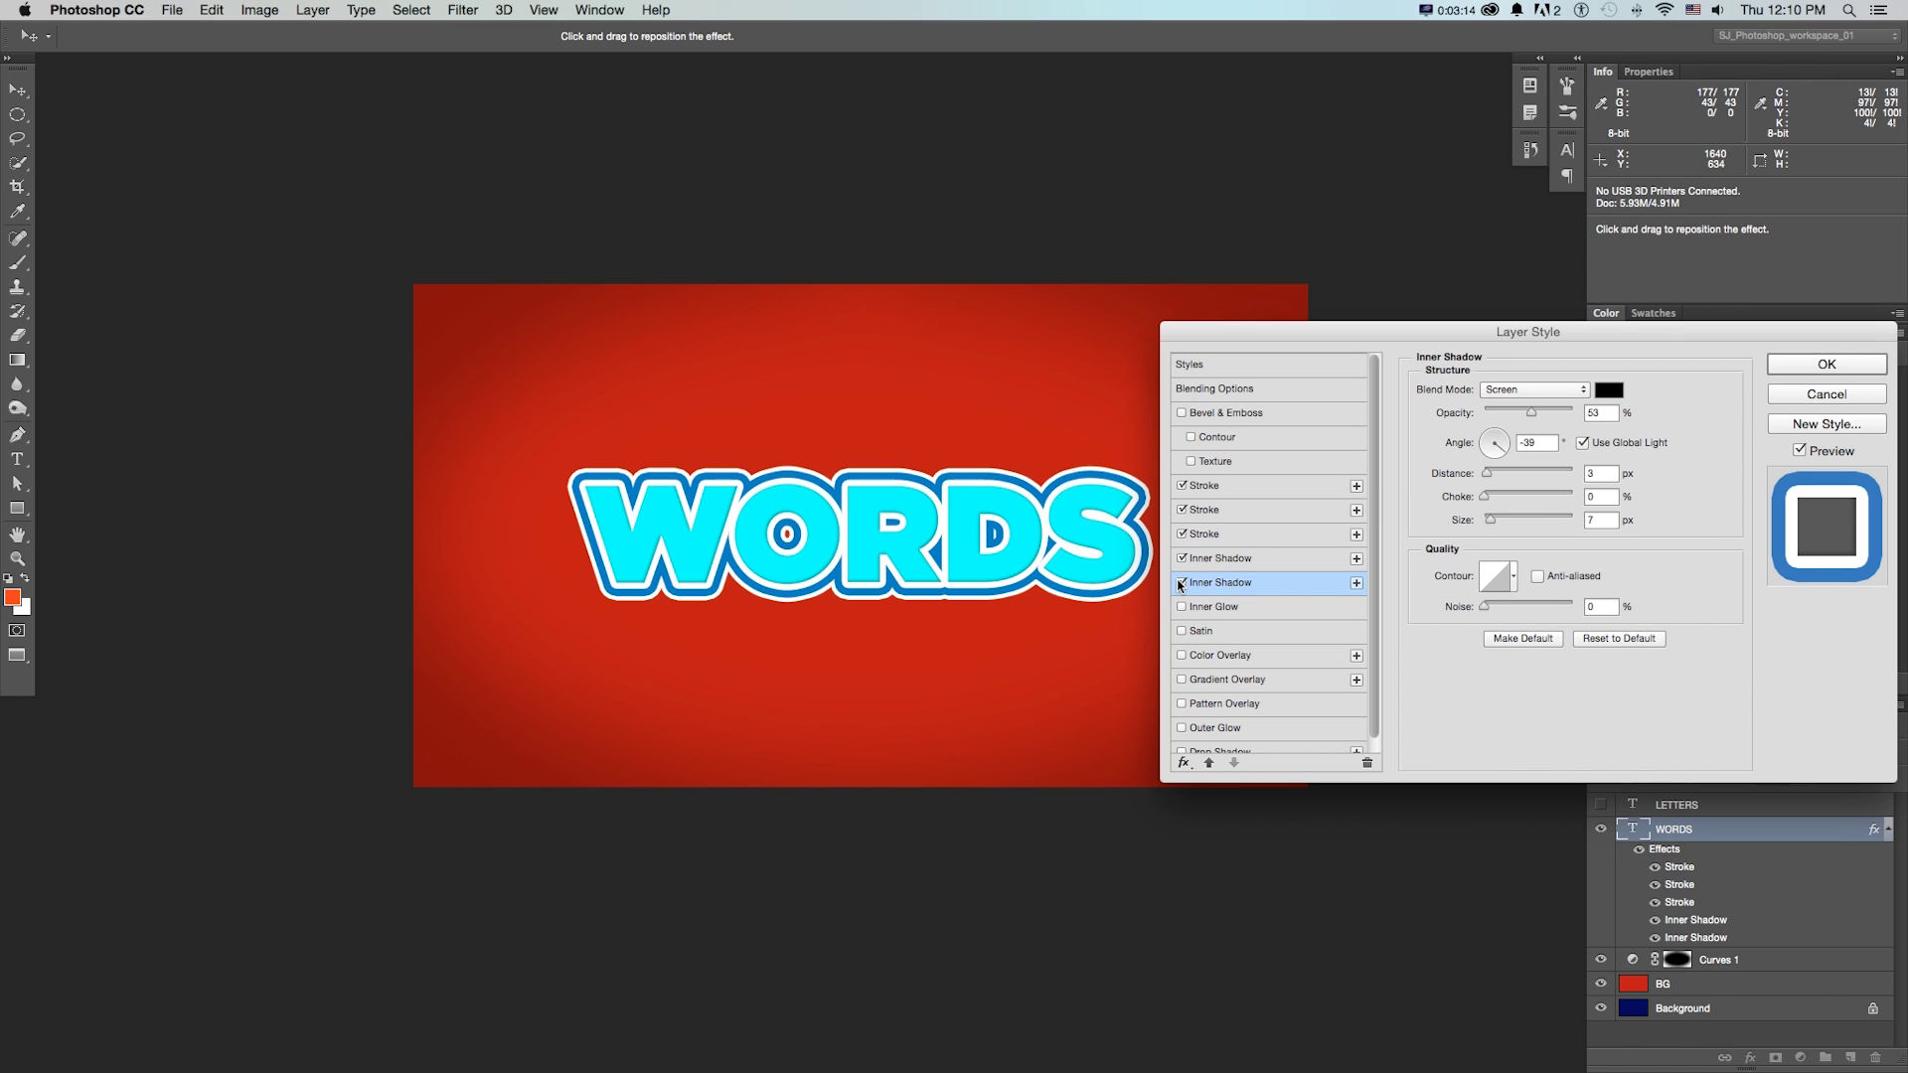
Turn on a Gradient Overlay for WORDS
left_click_drag(1258, 332, 1229, 268)
scroll(1193, 497, "down", 1)
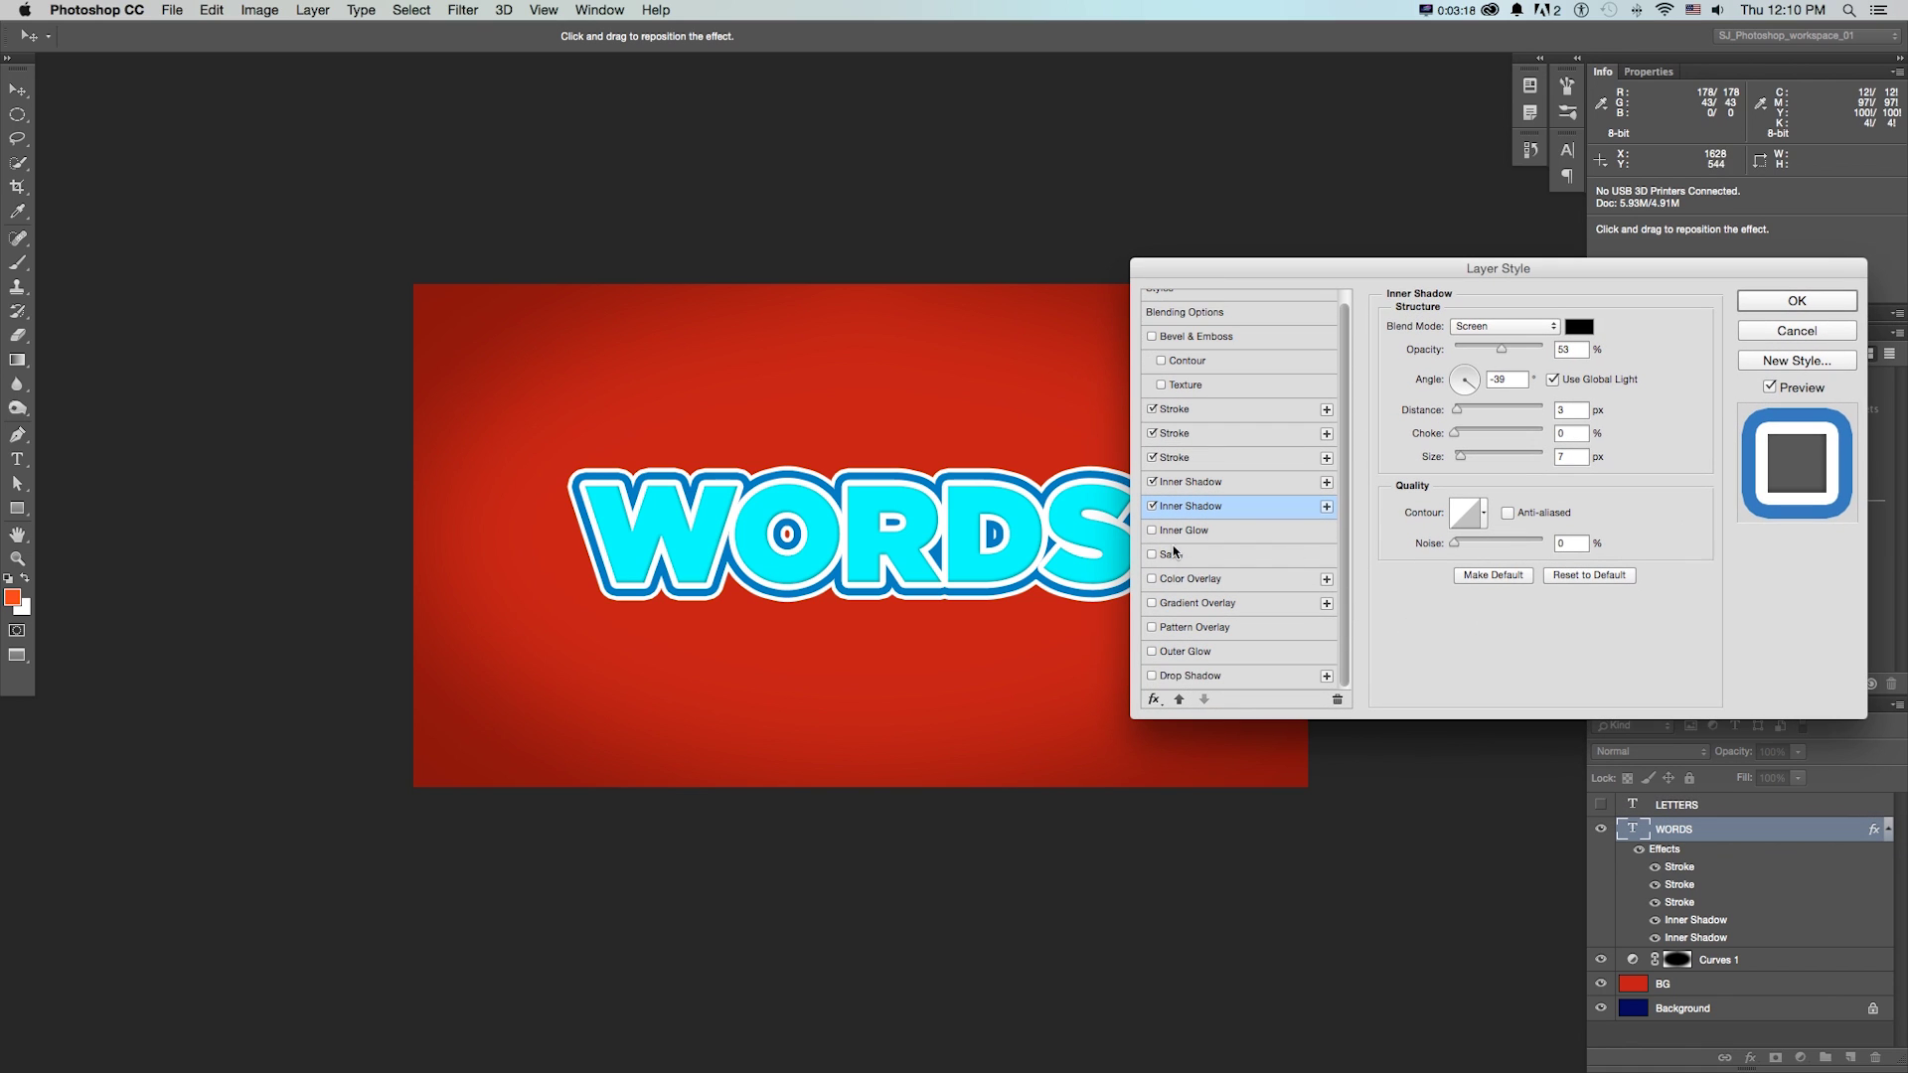
left_click(1184, 604)
Recolour the gradient overlay stops to cyan and teal, setting one stop to 00b2bd
left_click(1491, 371)
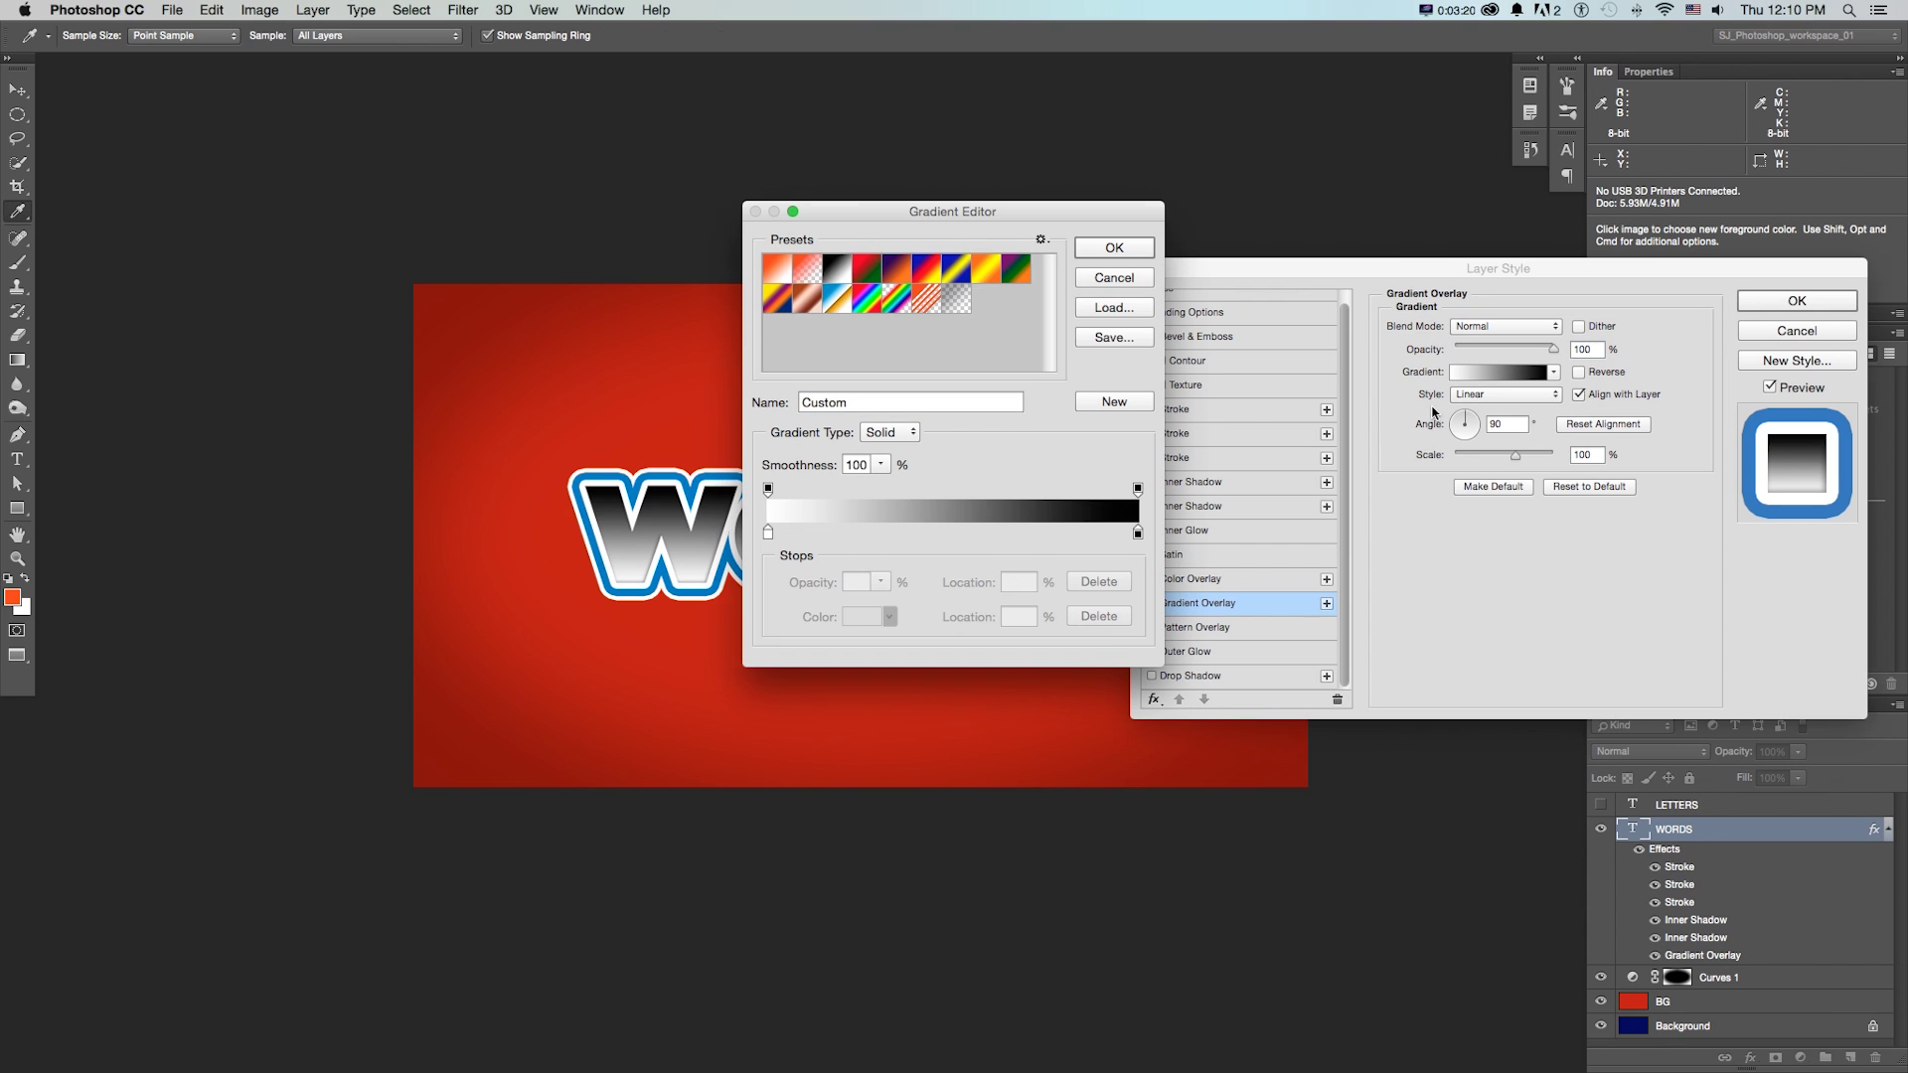
left_click_drag(891, 191, 1367, 380)
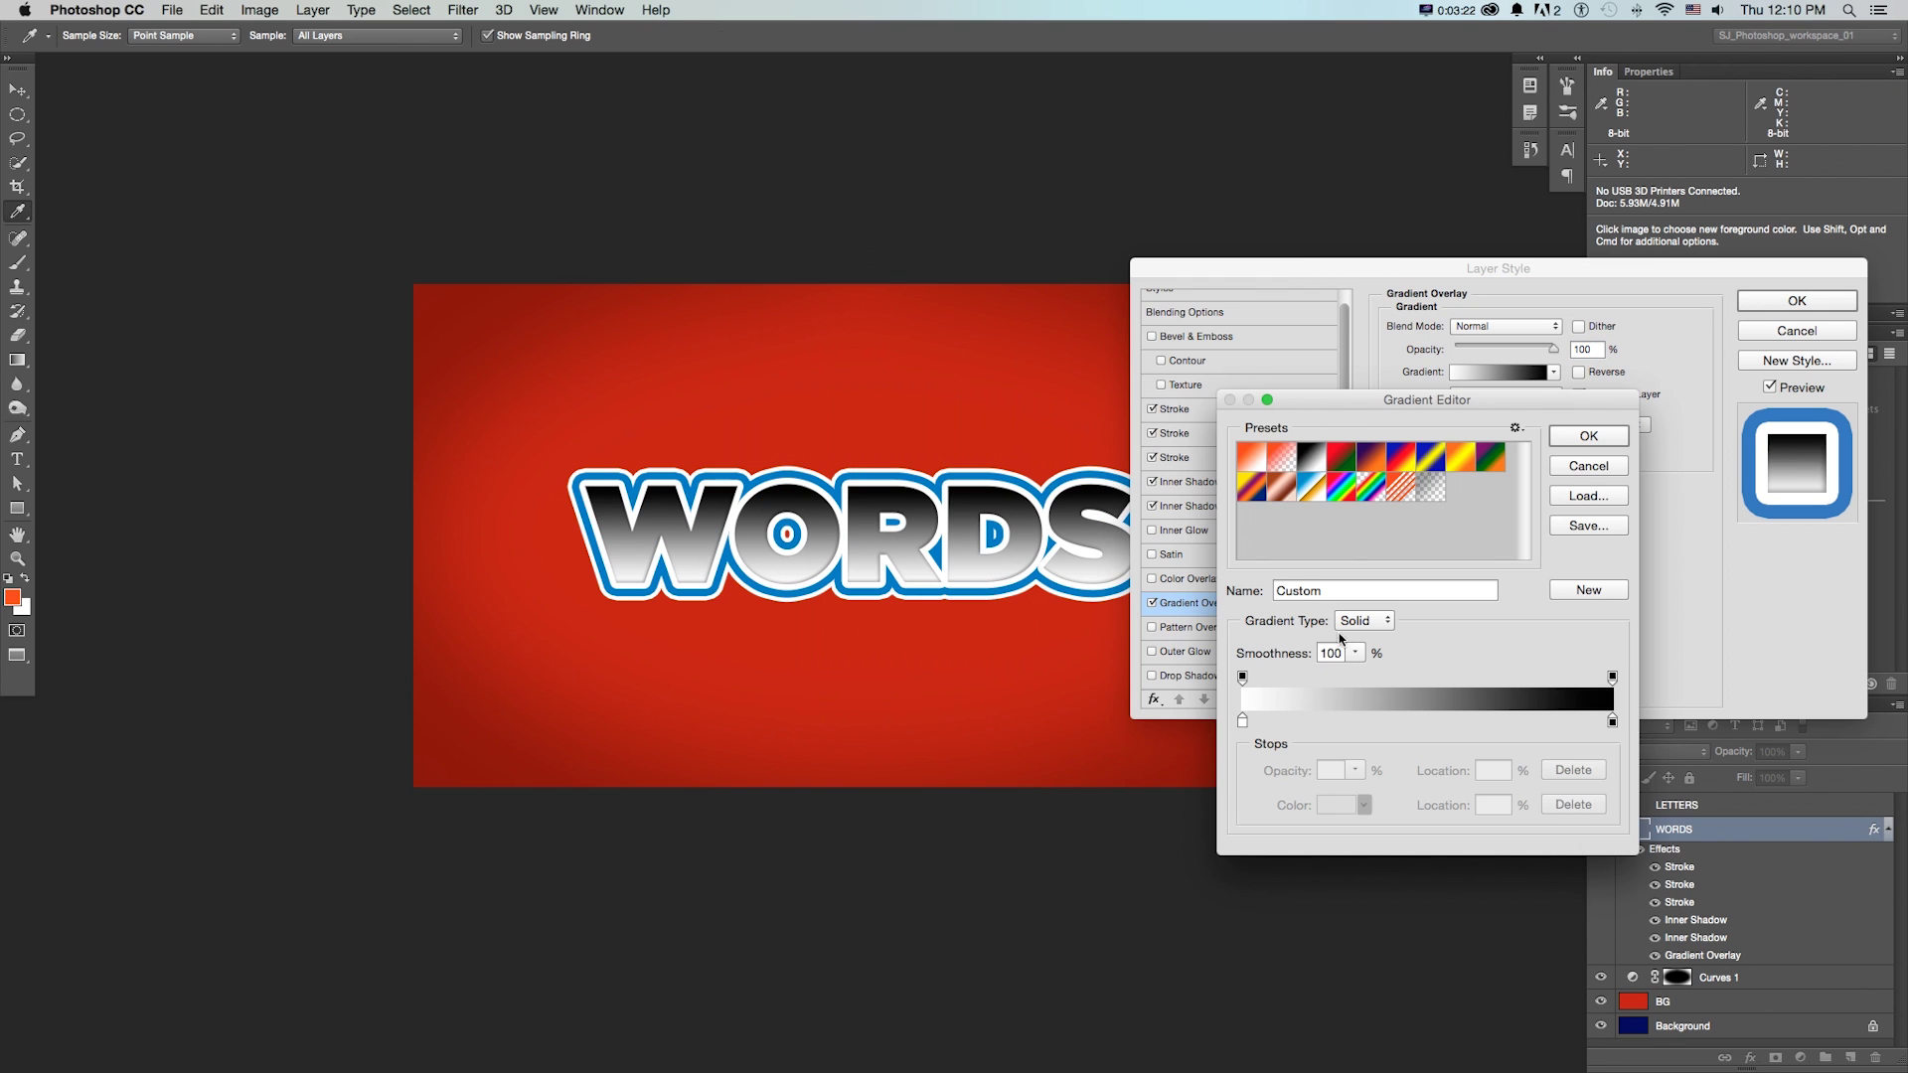
double_click(1242, 721)
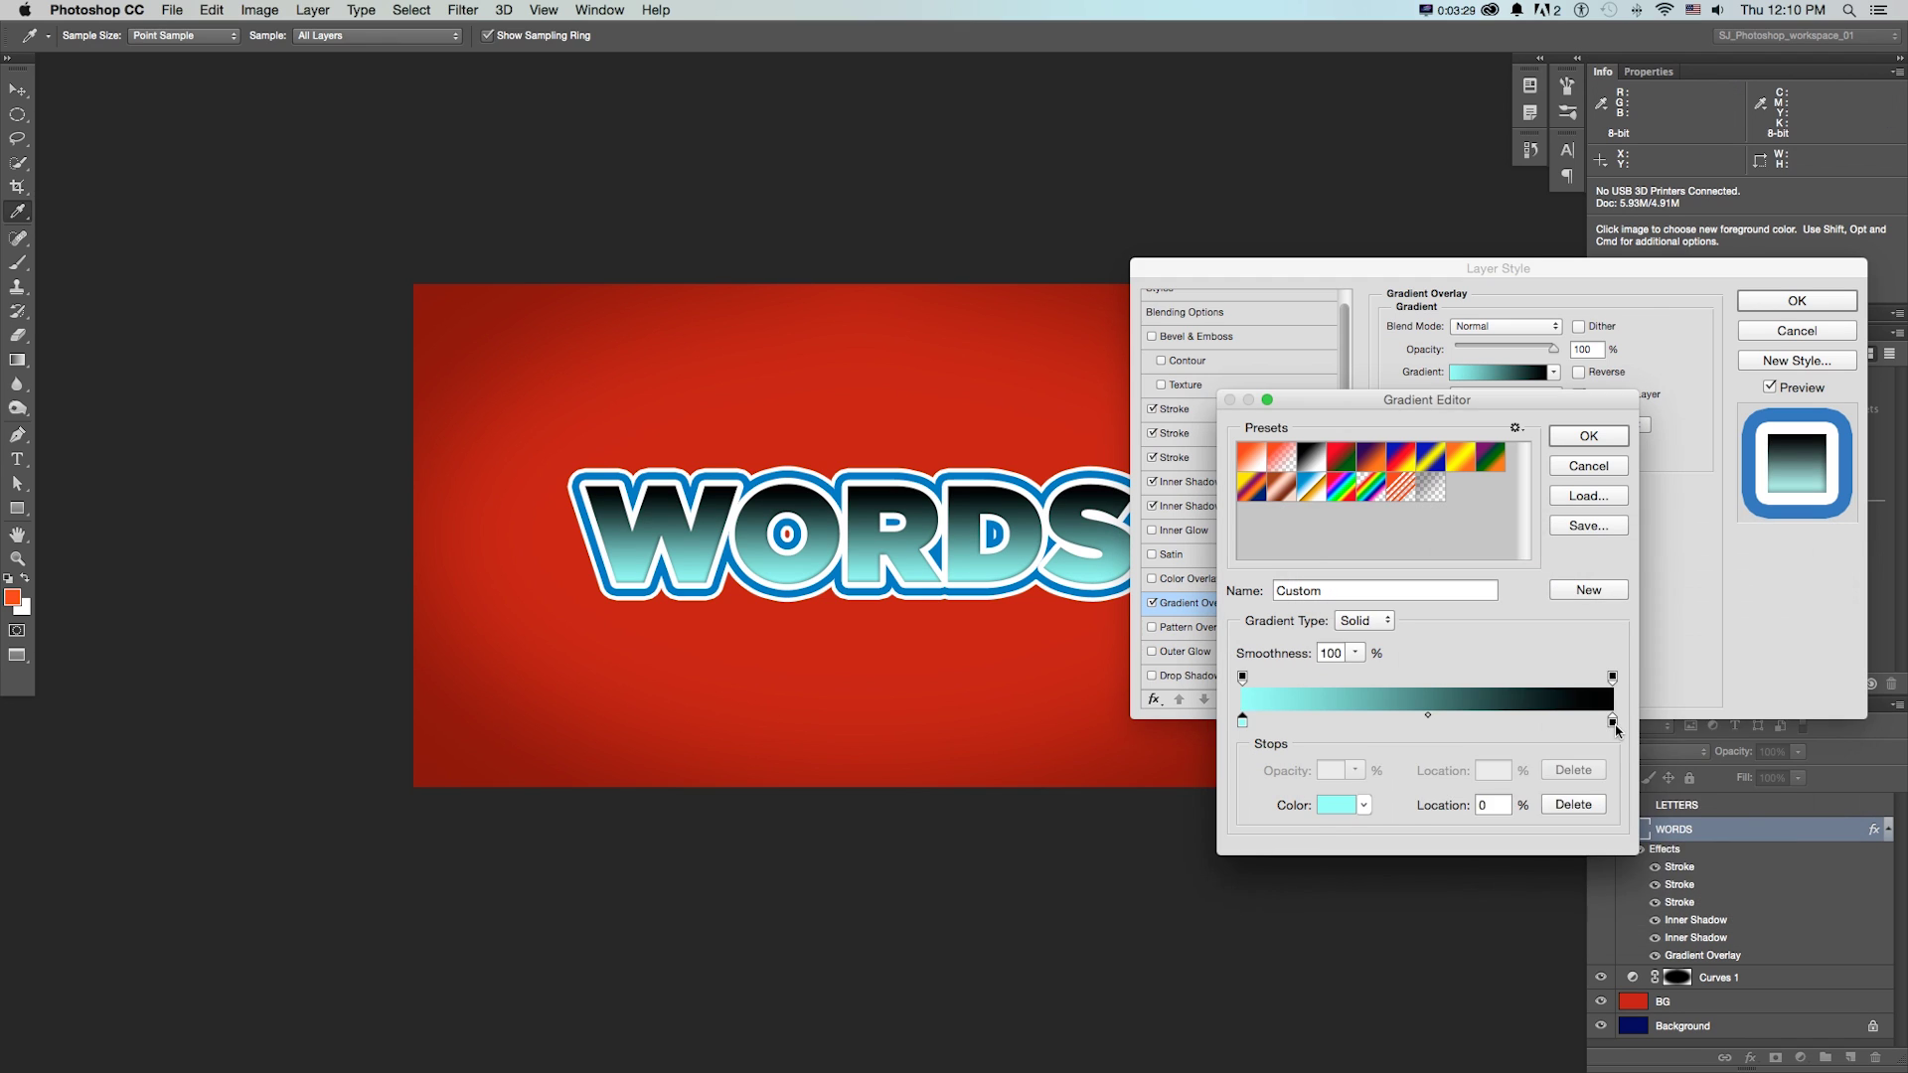
double_click(1610, 720)
left_click(1592, 692)
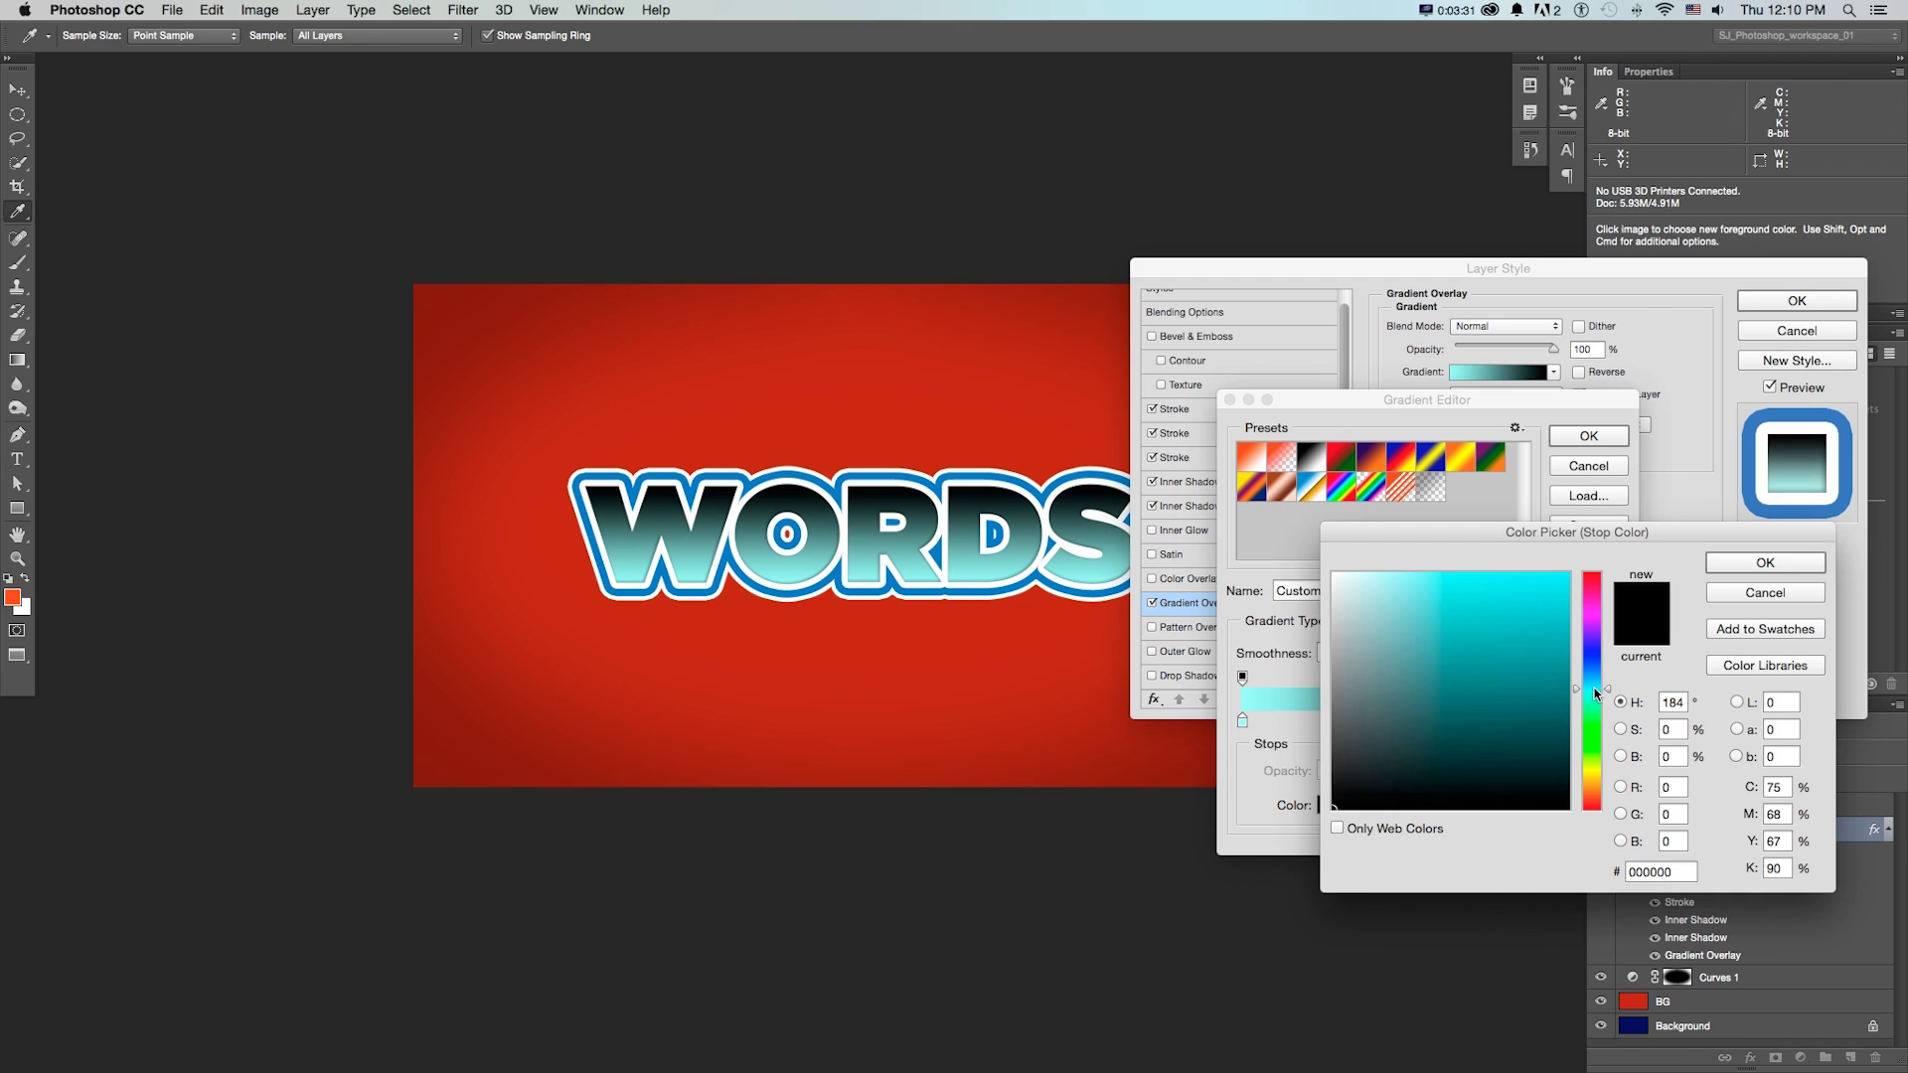
left_click_drag(1508, 652, 1560, 691)
left_click(1568, 633)
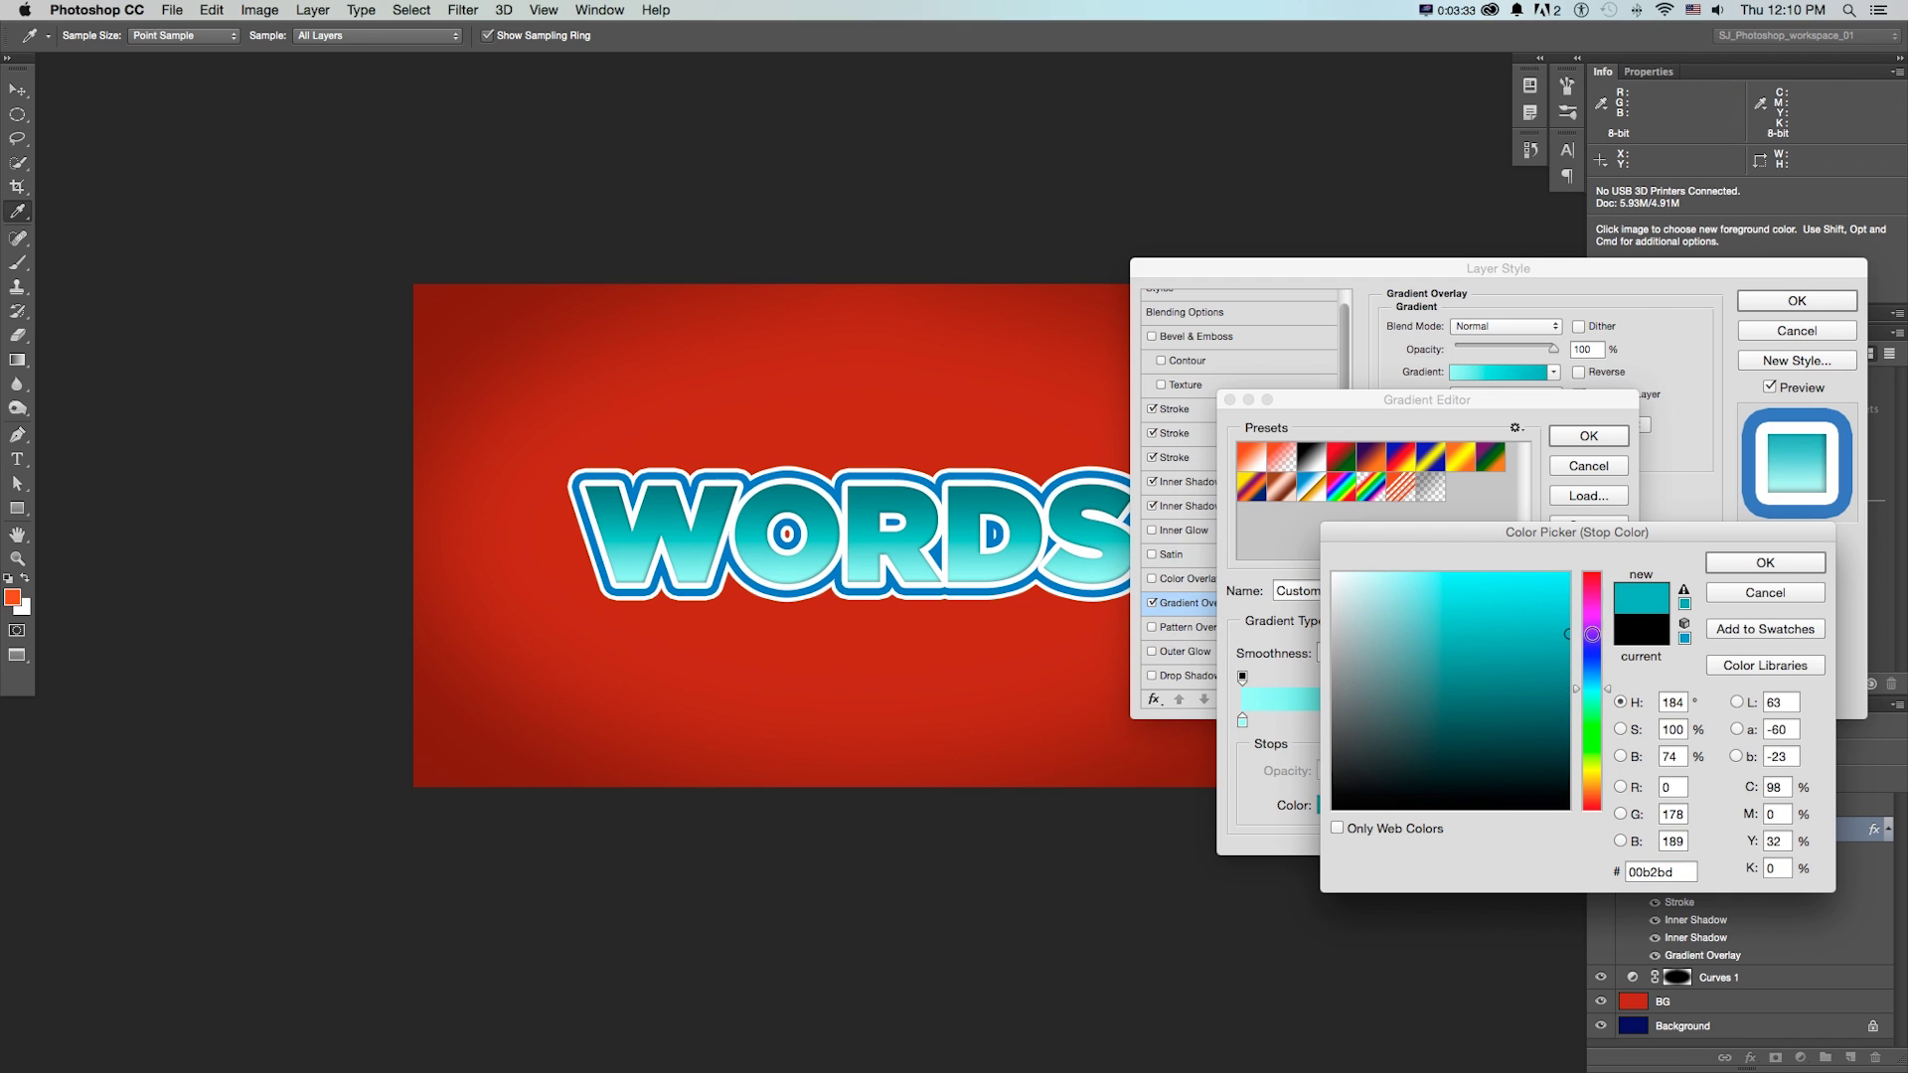
left_click(1751, 571)
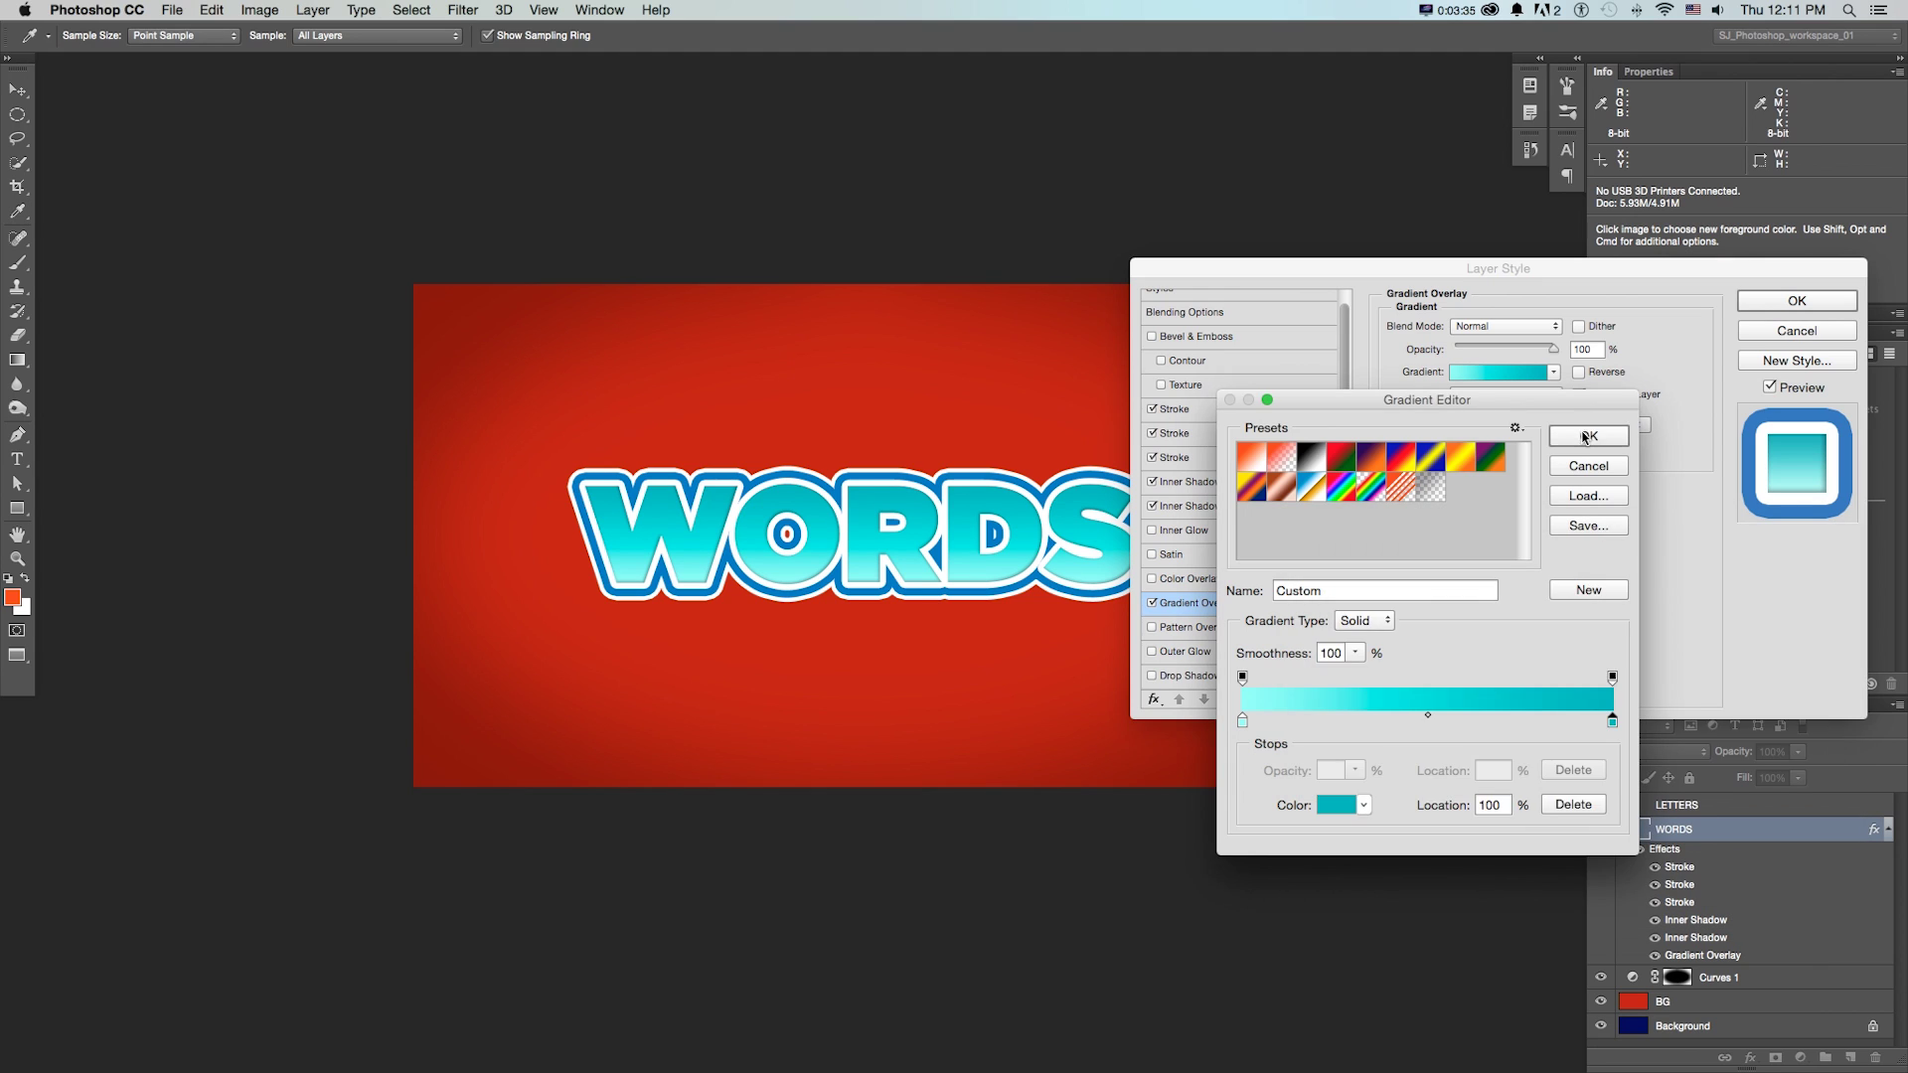
left_click(1564, 429)
Add two Drop Shadows to WORDS at 60% opacity, 25 px distance, 29% spread, 73 px size
left_click(1153, 677)
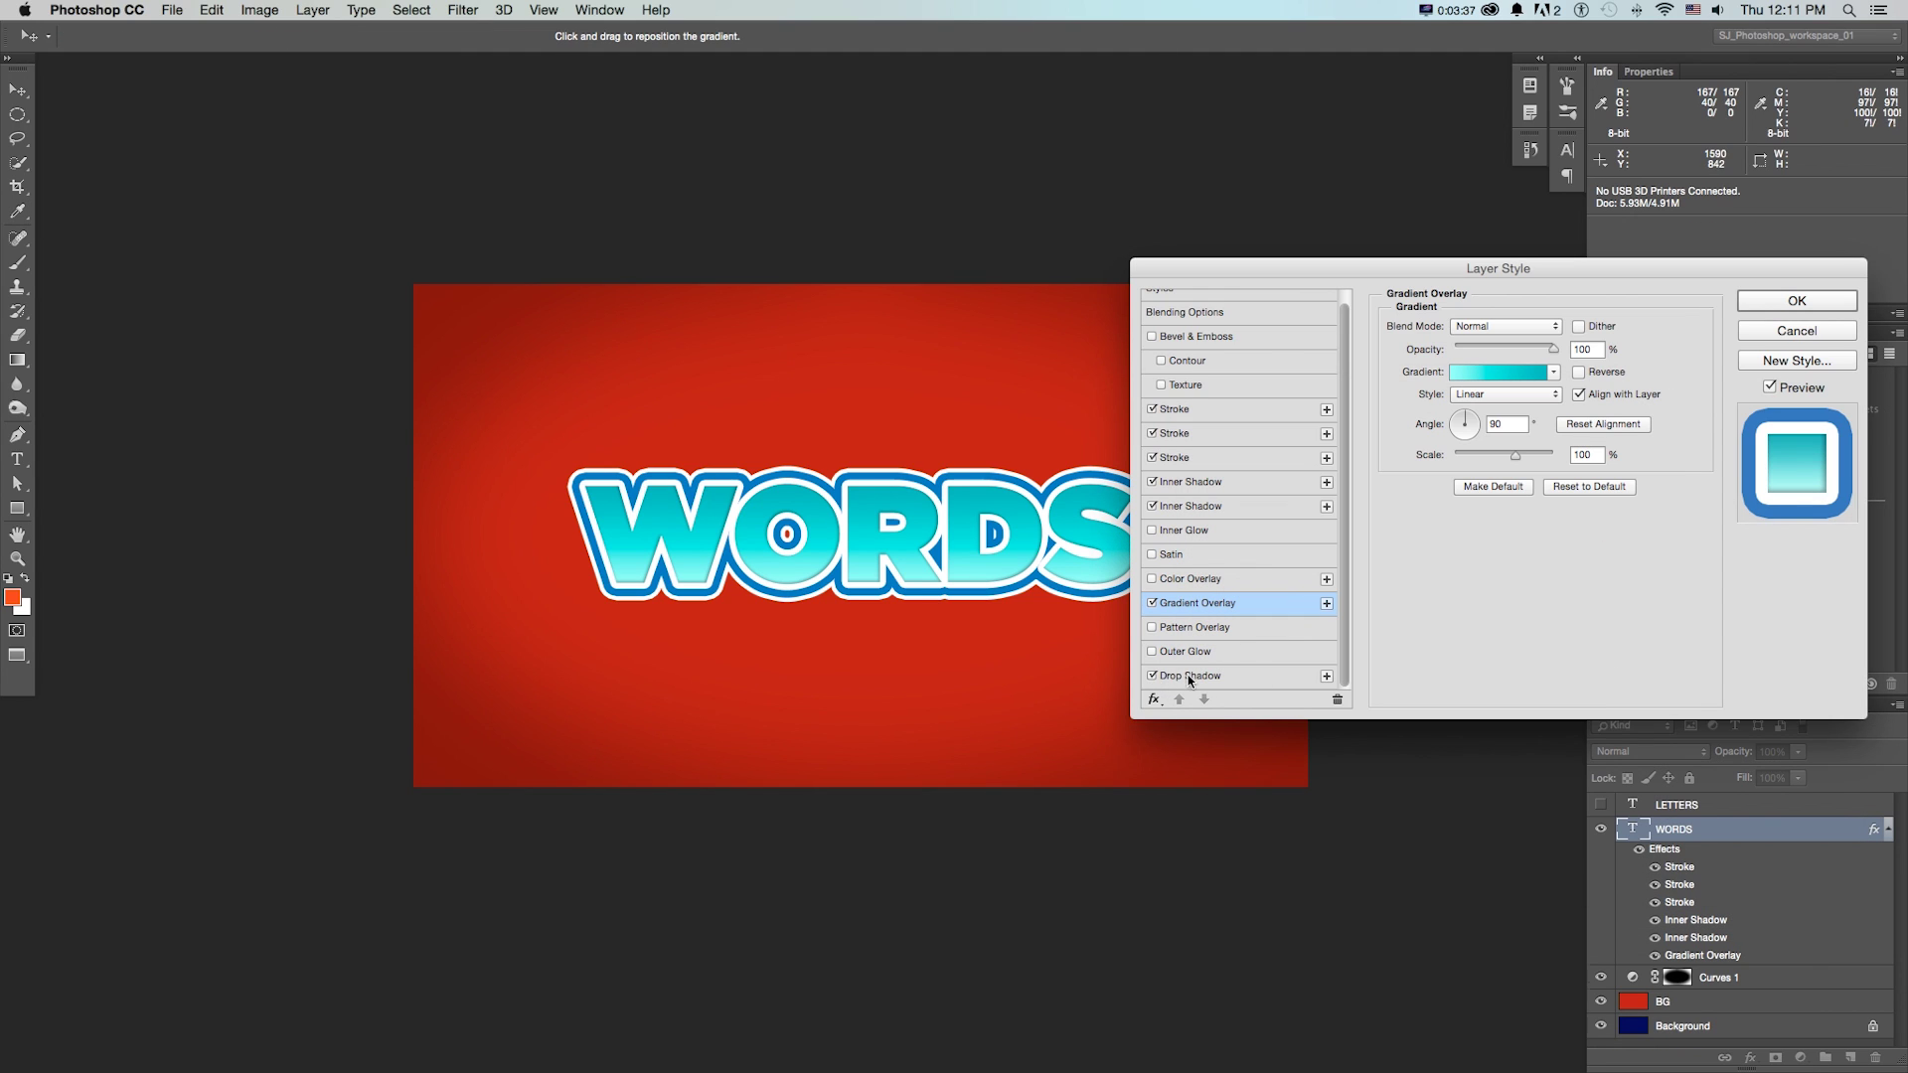
left_click(1202, 676)
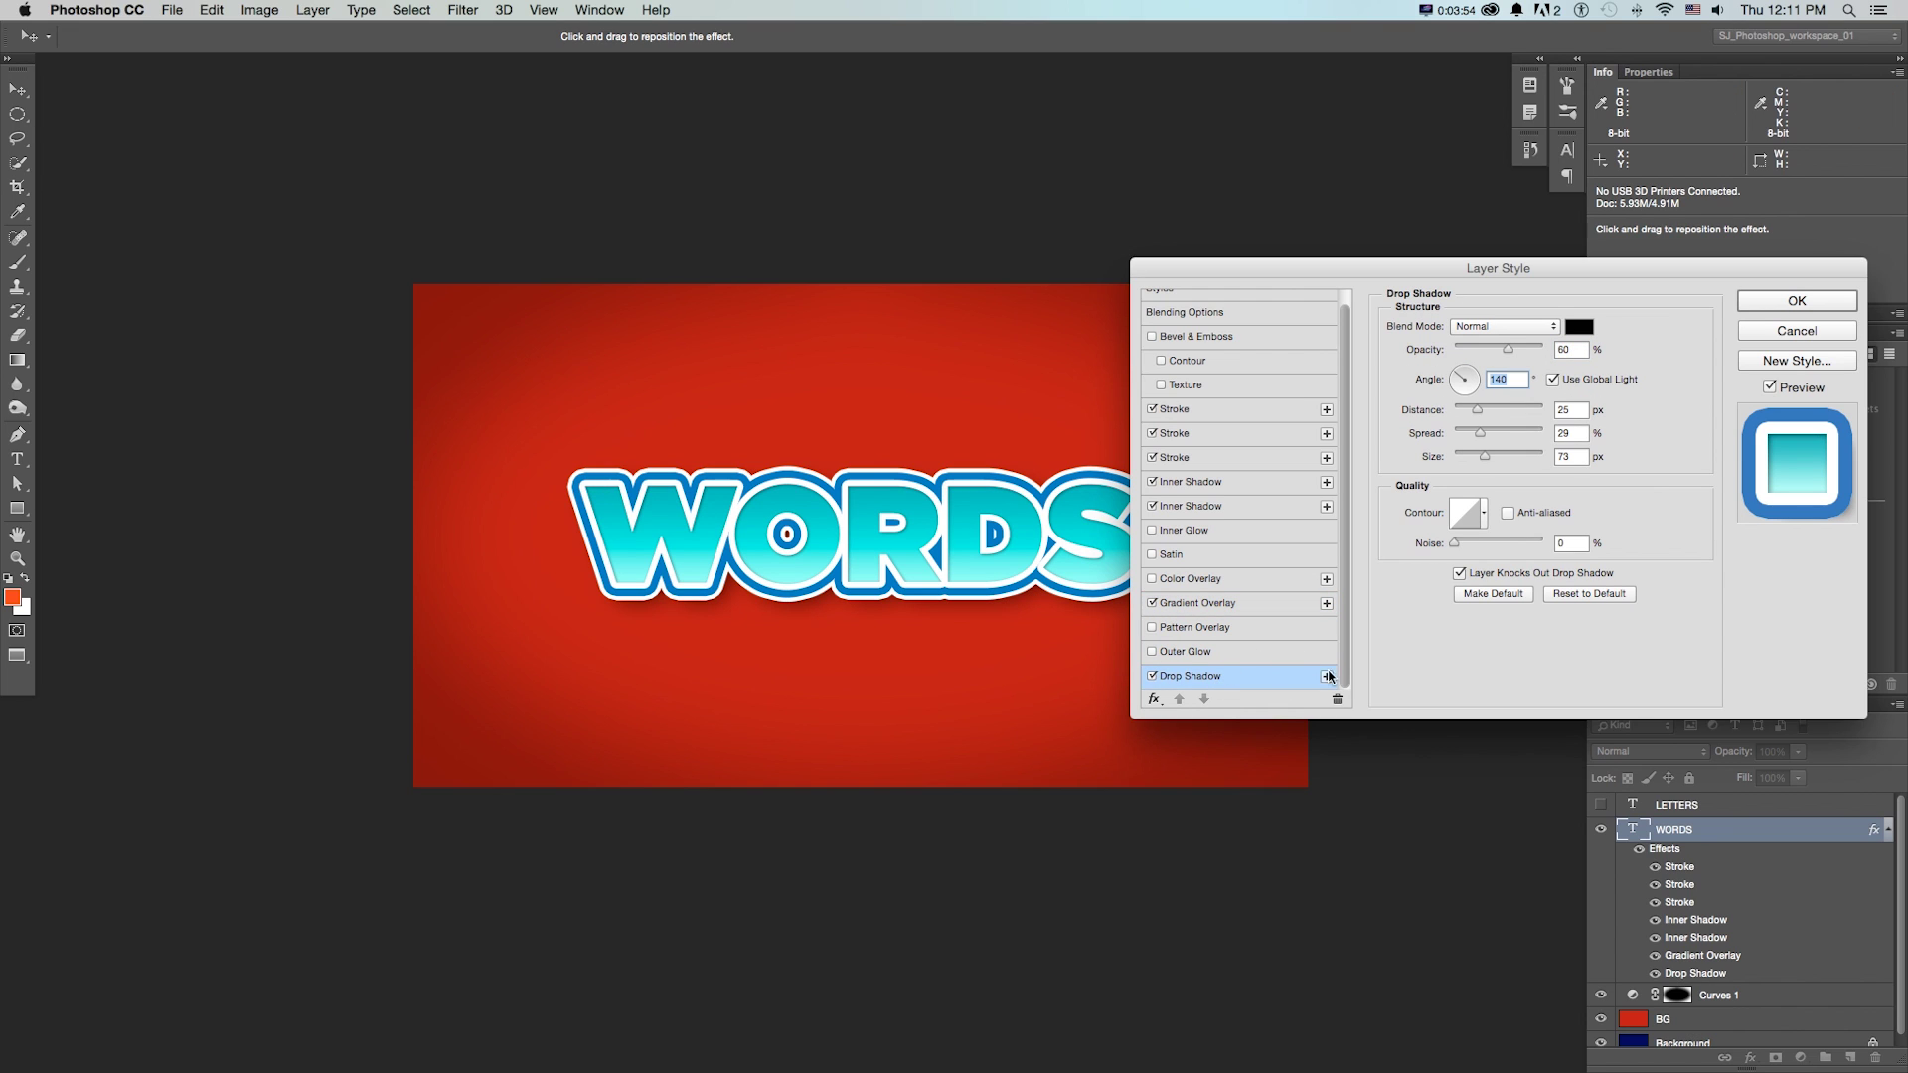
left_click(1326, 677)
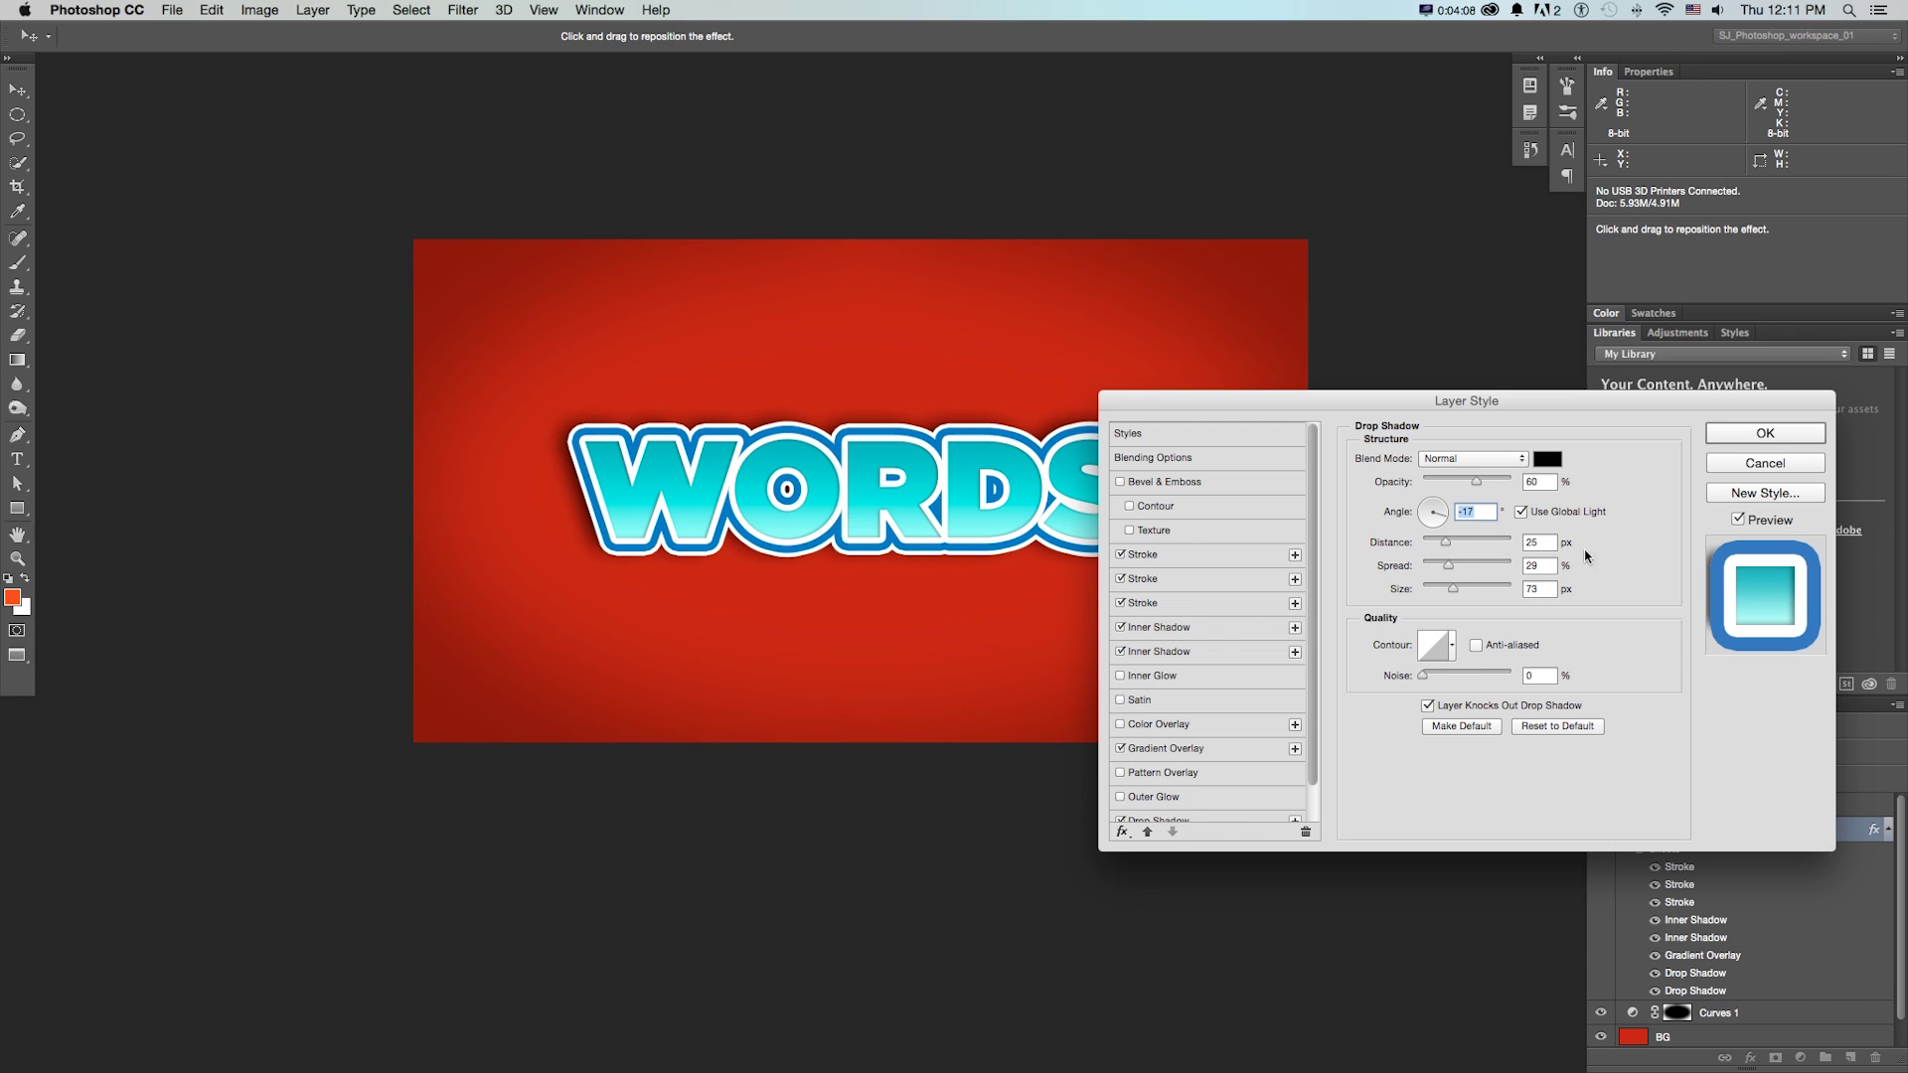
Apply the style, compare WORDS with effects hidden and shown, then reopen Layer Style
left_click(1756, 437)
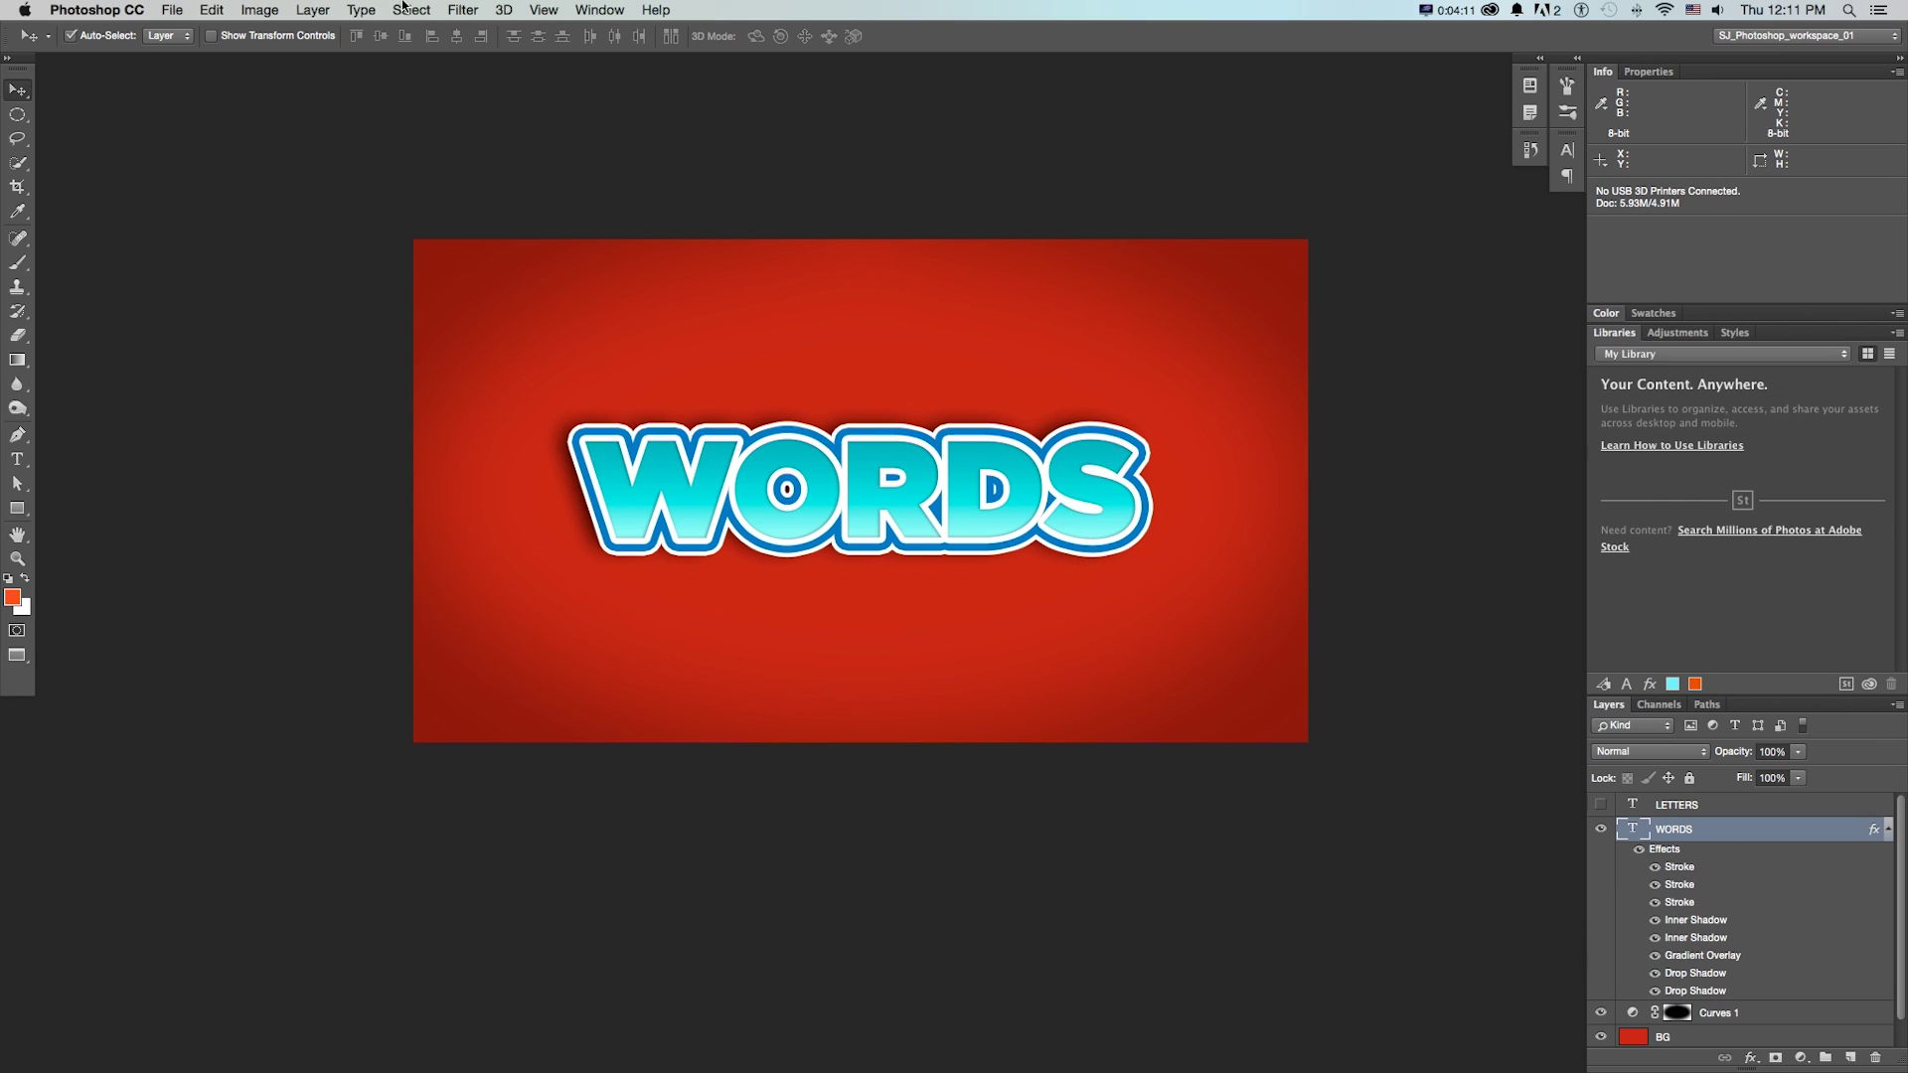
left_click(1639, 850)
left_click(1639, 850)
double_click(1672, 857)
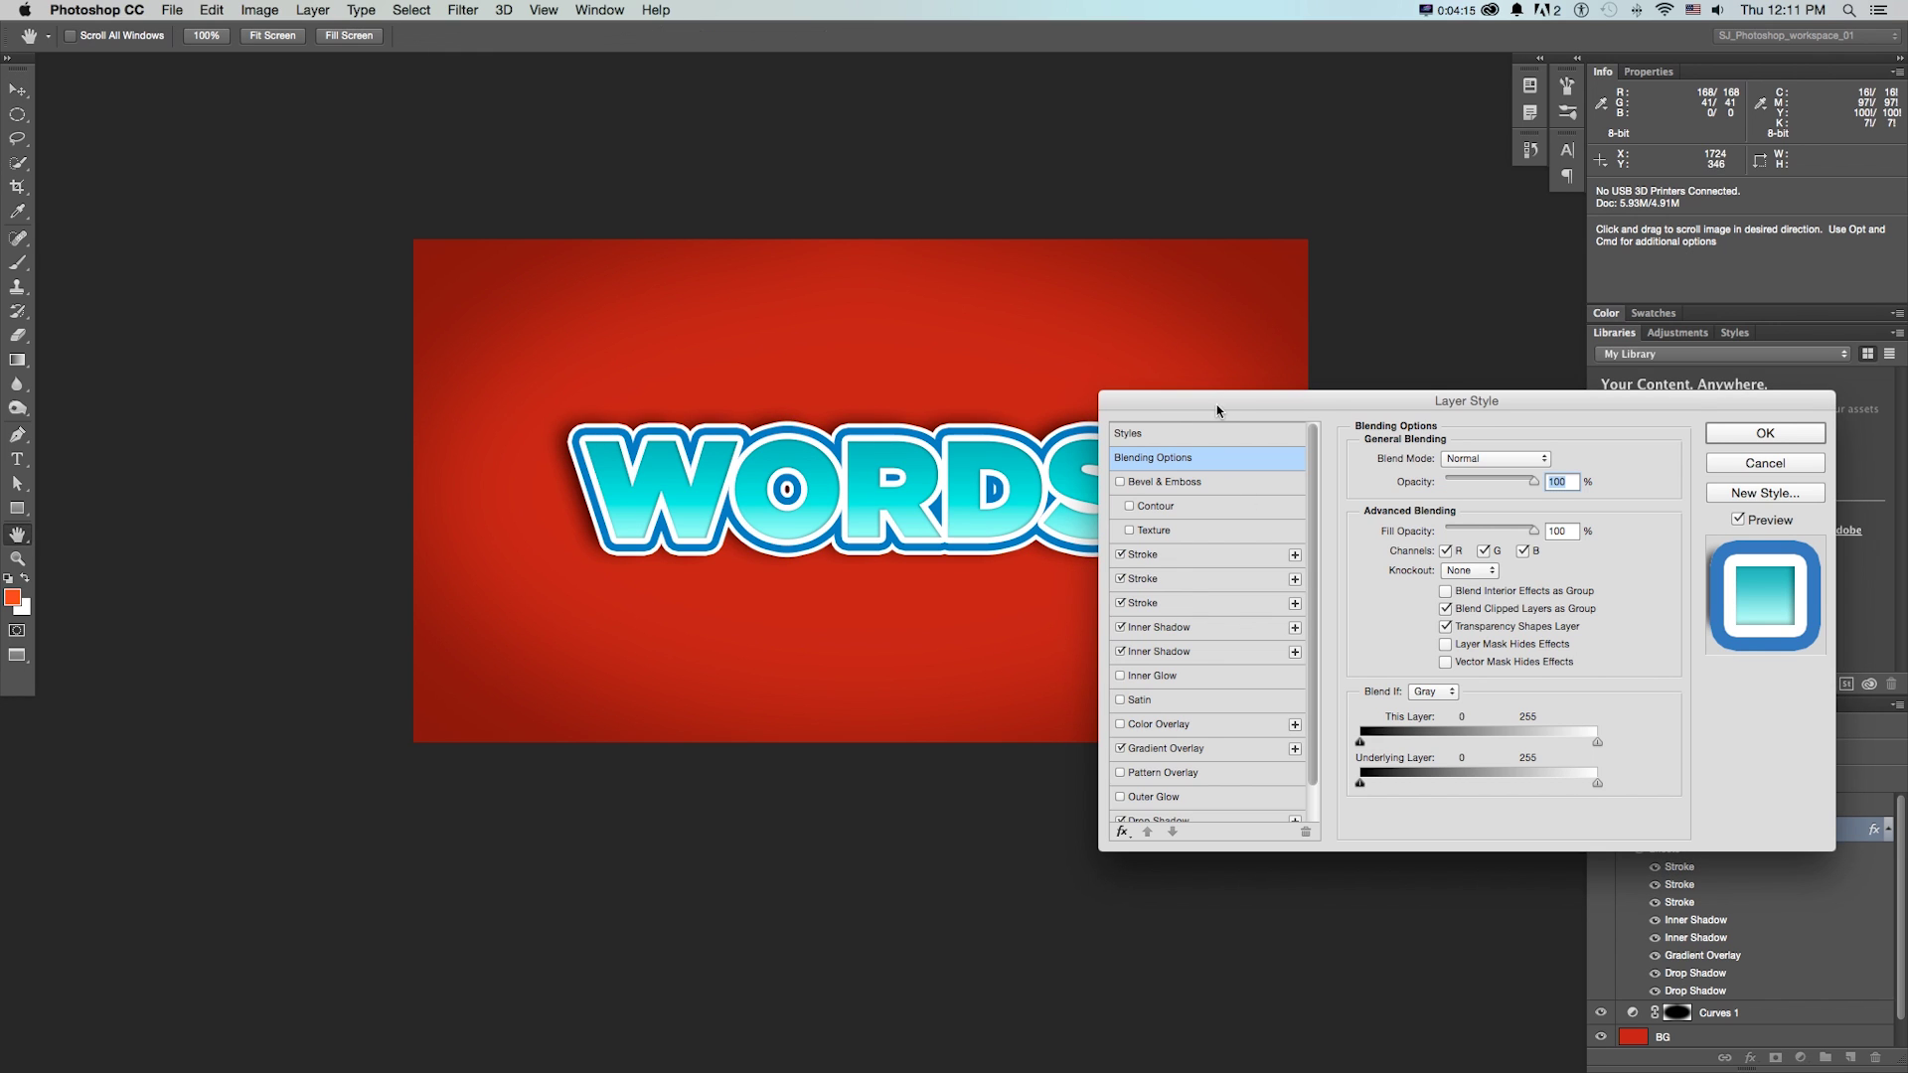
left_click_drag(1223, 410, 1279, 302)
Delete the second Inner Shadow and both Drop Shadows from WORDS
left_click(1210, 485)
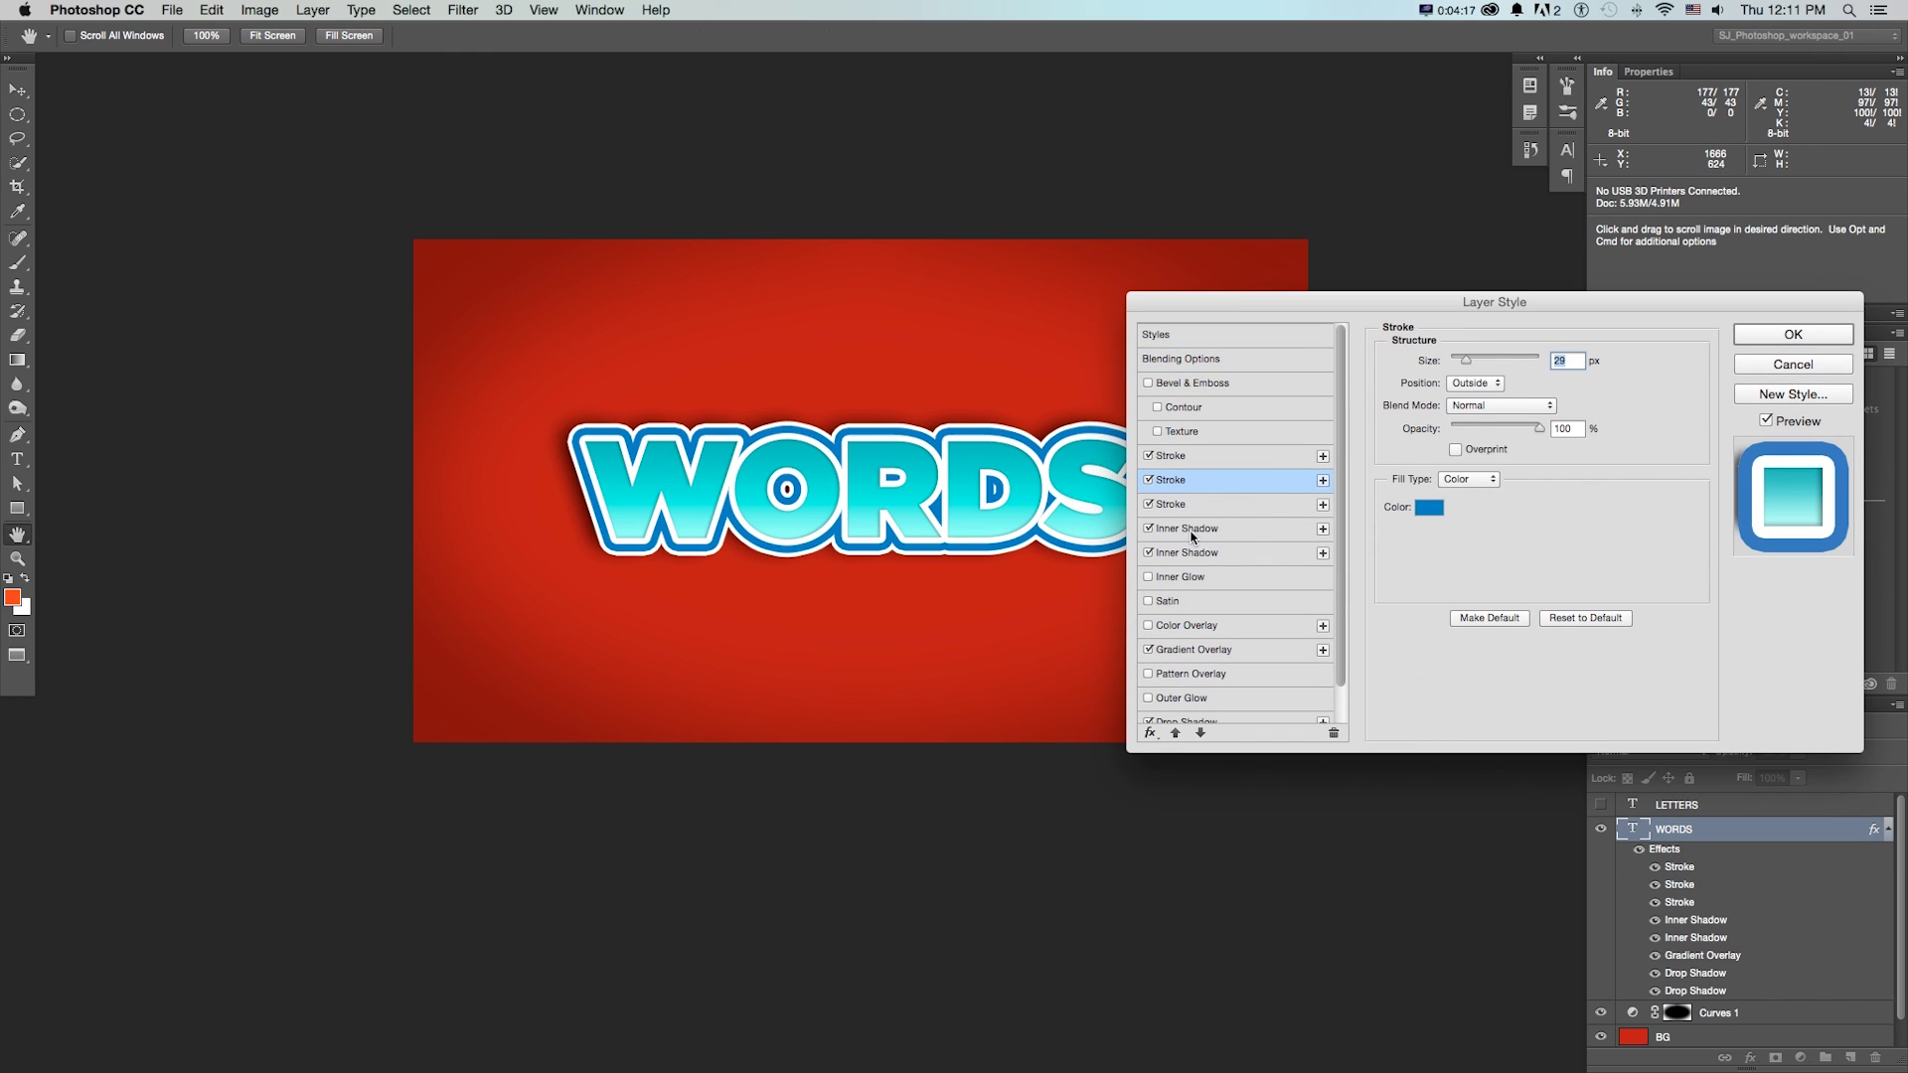
left_click(1196, 507)
left_click(1229, 554)
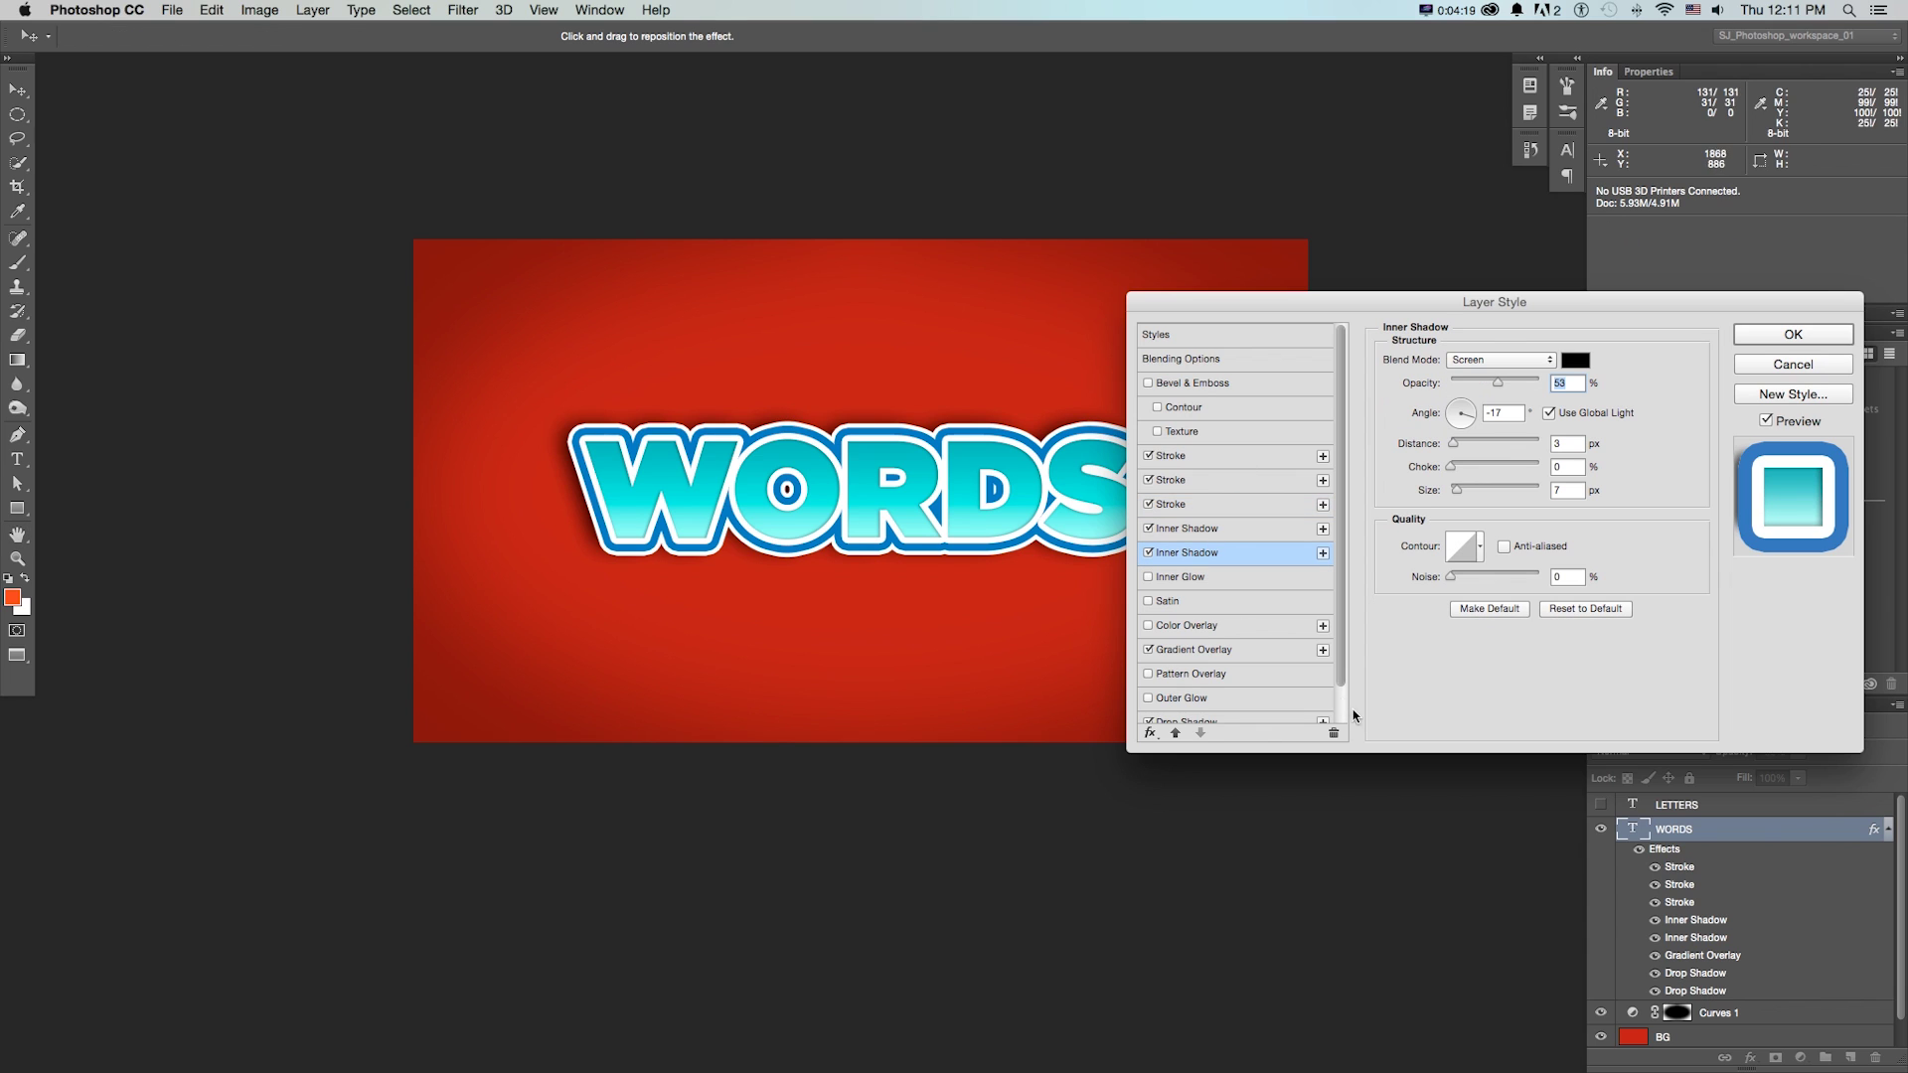
left_click(1334, 737)
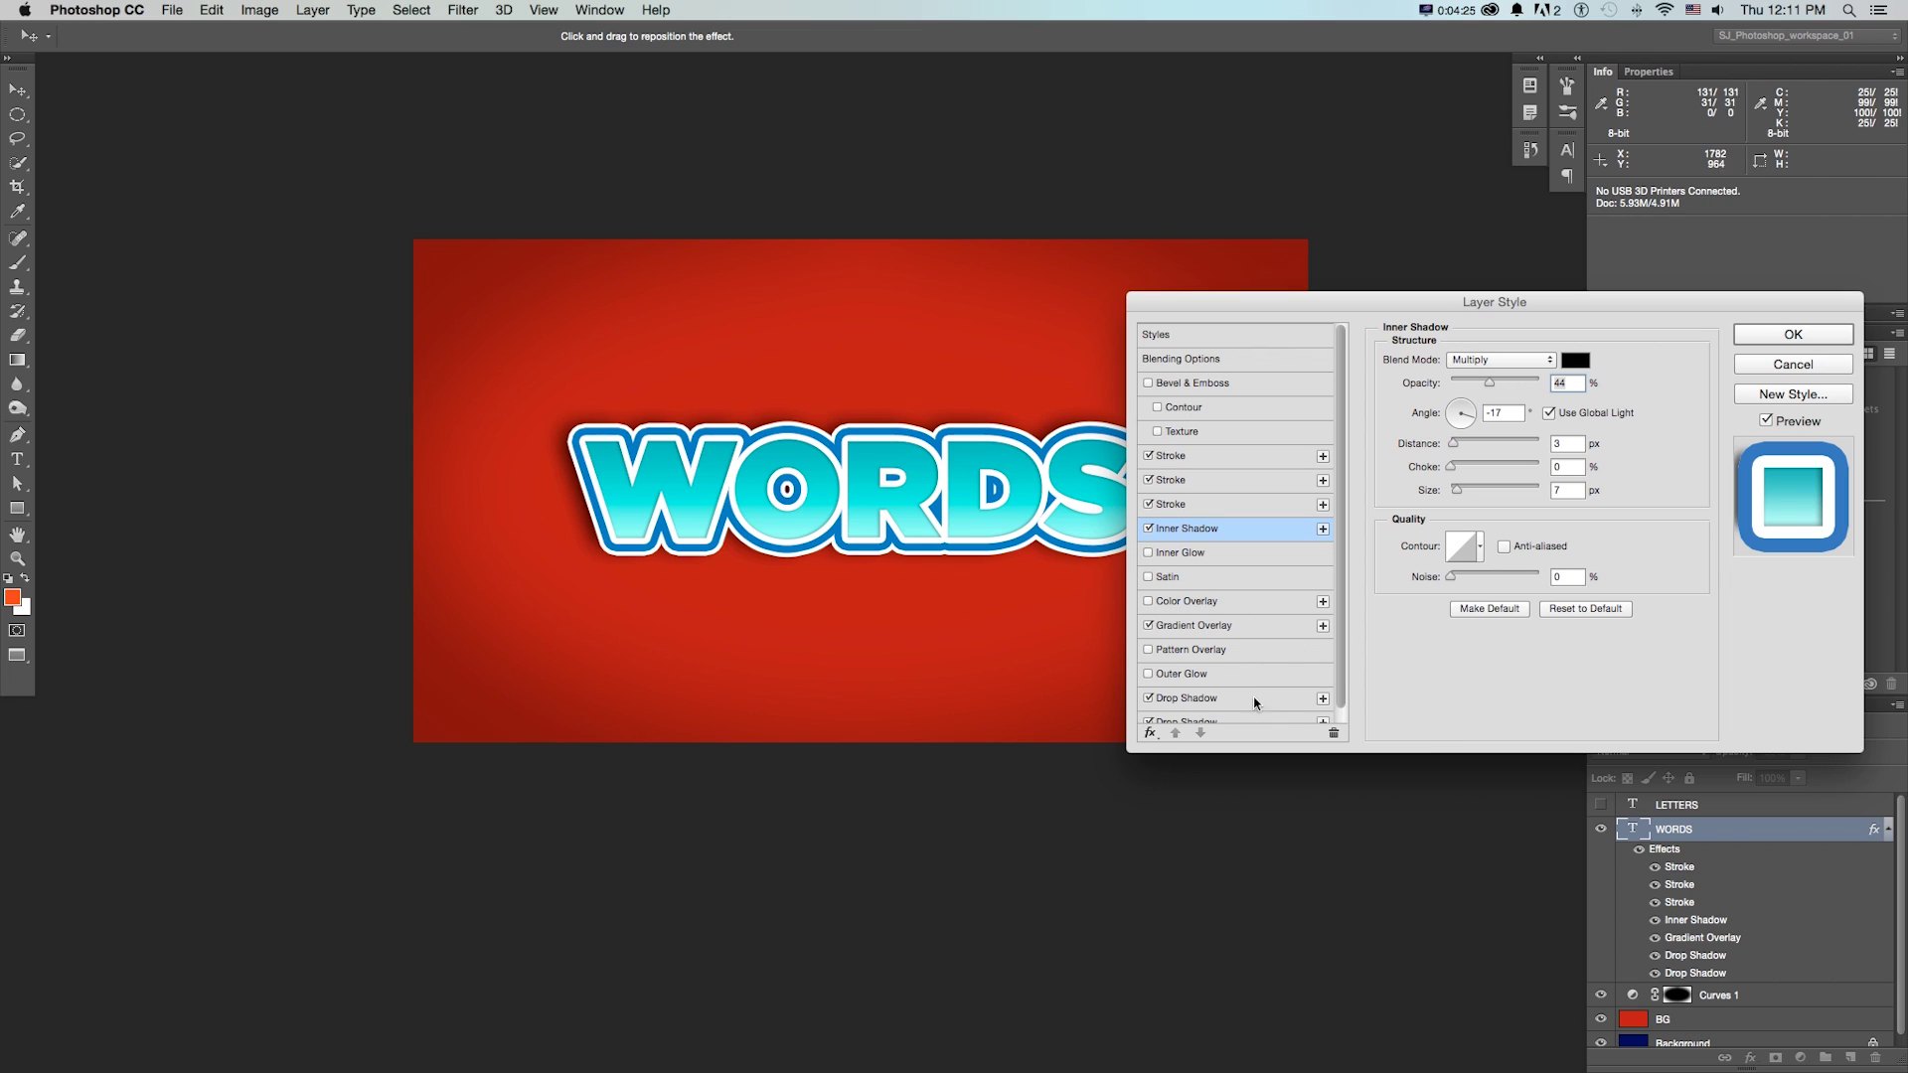
scroll(1283, 676, "down", 1)
left_click(1292, 686)
left_click(1334, 732)
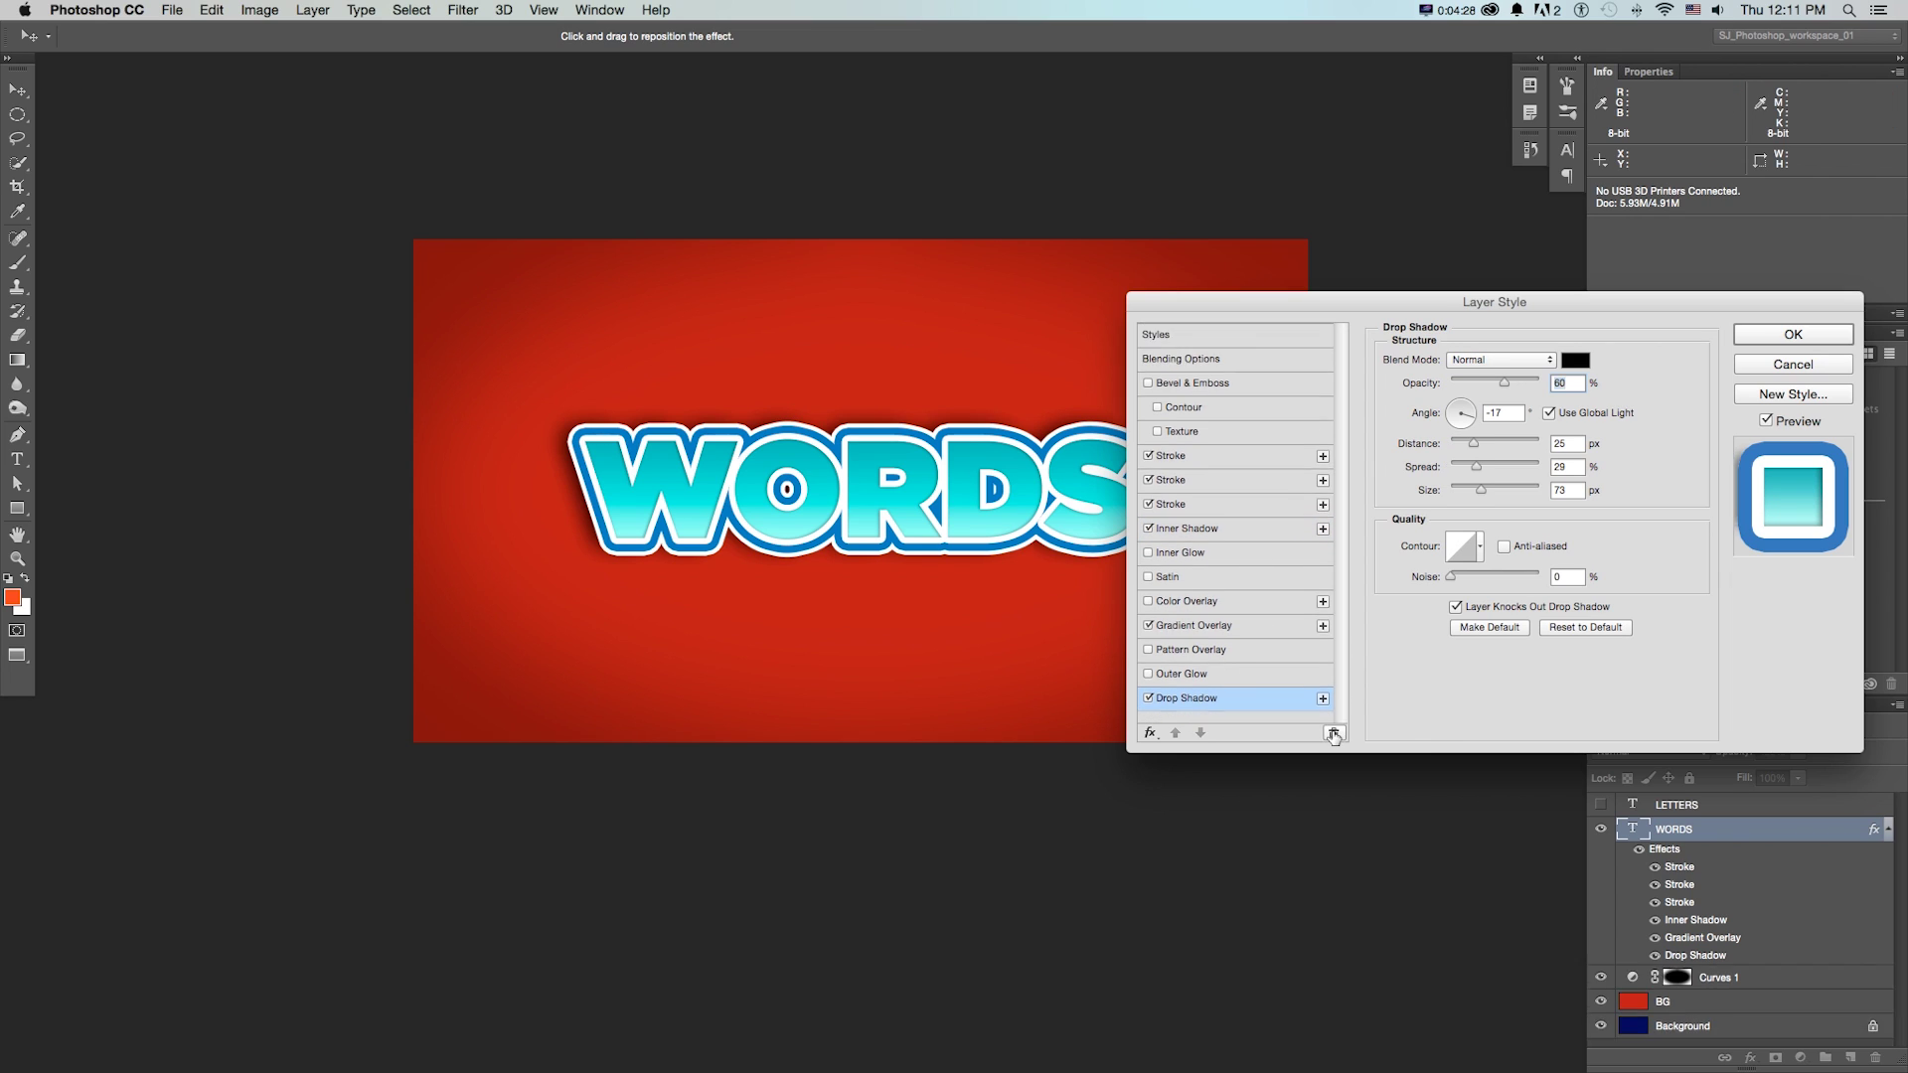
left_click(1333, 732)
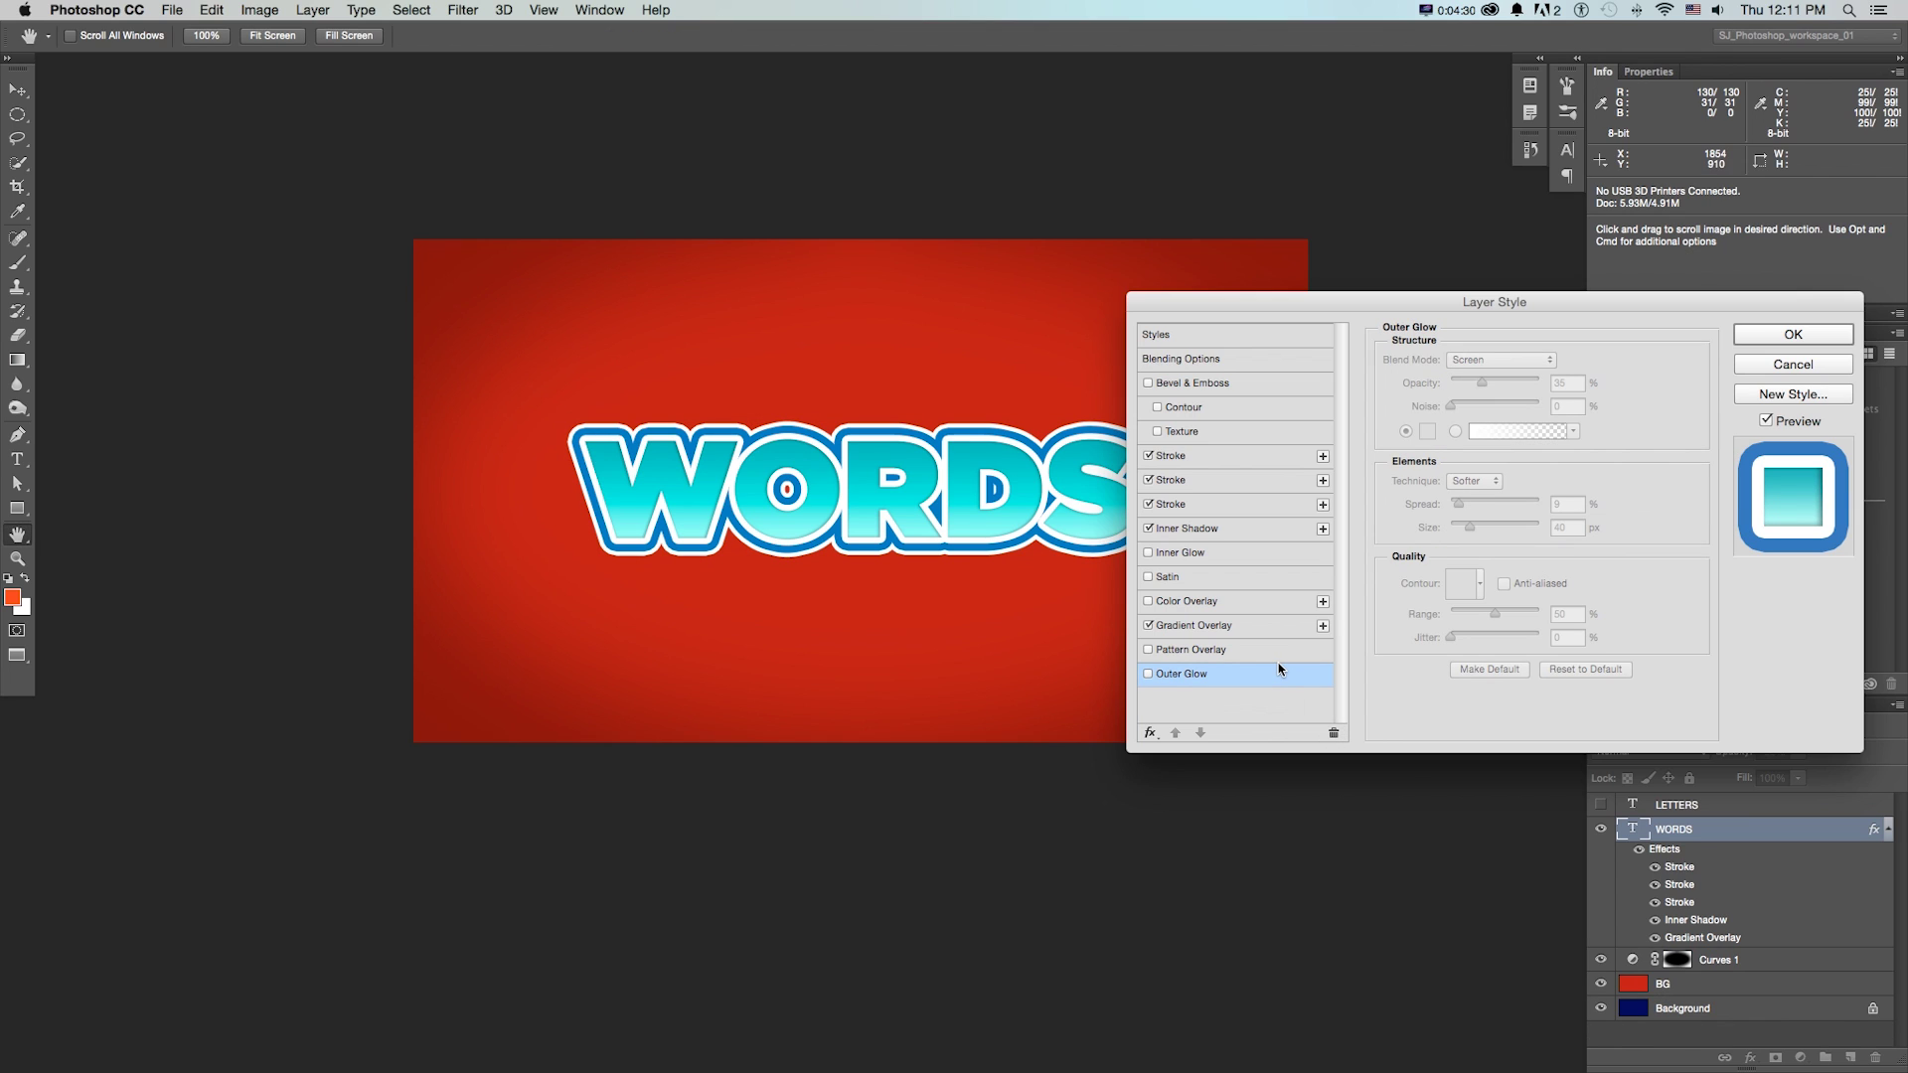
Add a Drop Shadow back to WORDS from the fx menu and close Layer Style
left_click(1150, 733)
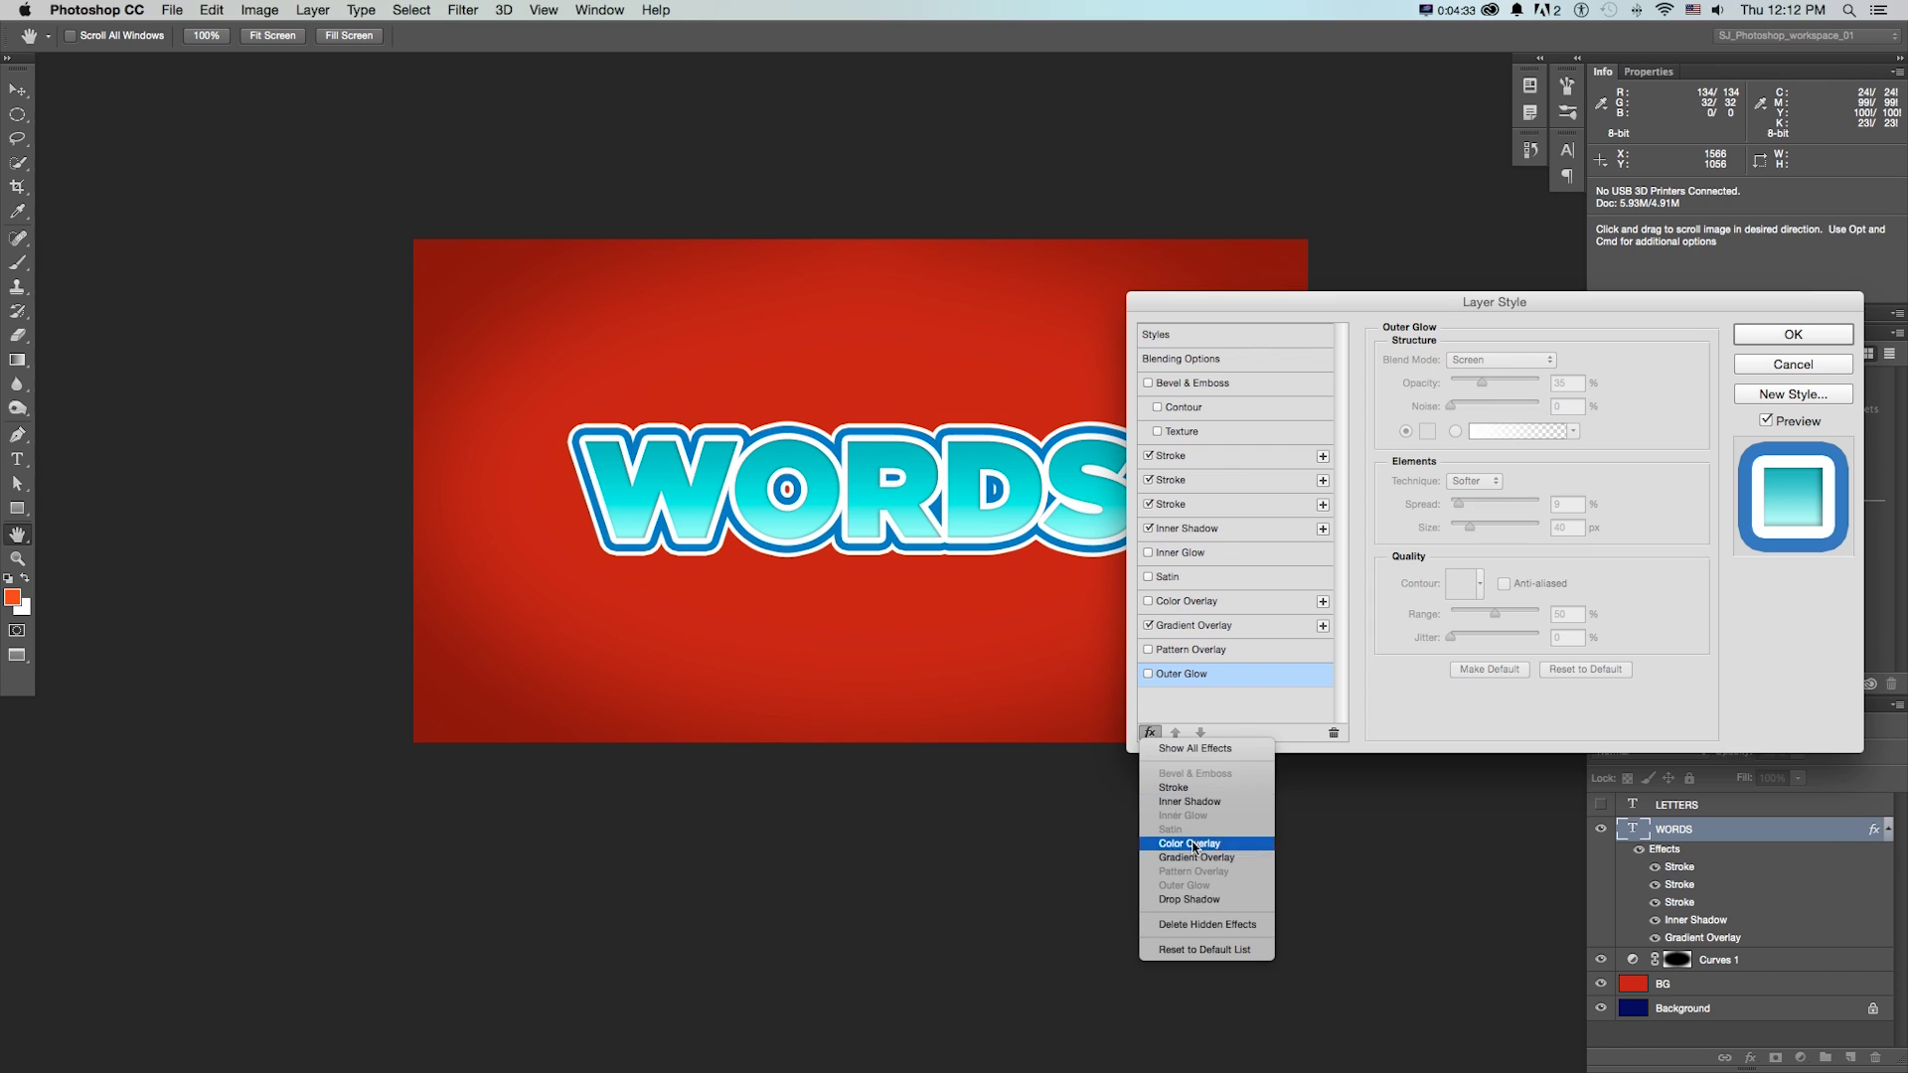
left_click(1192, 901)
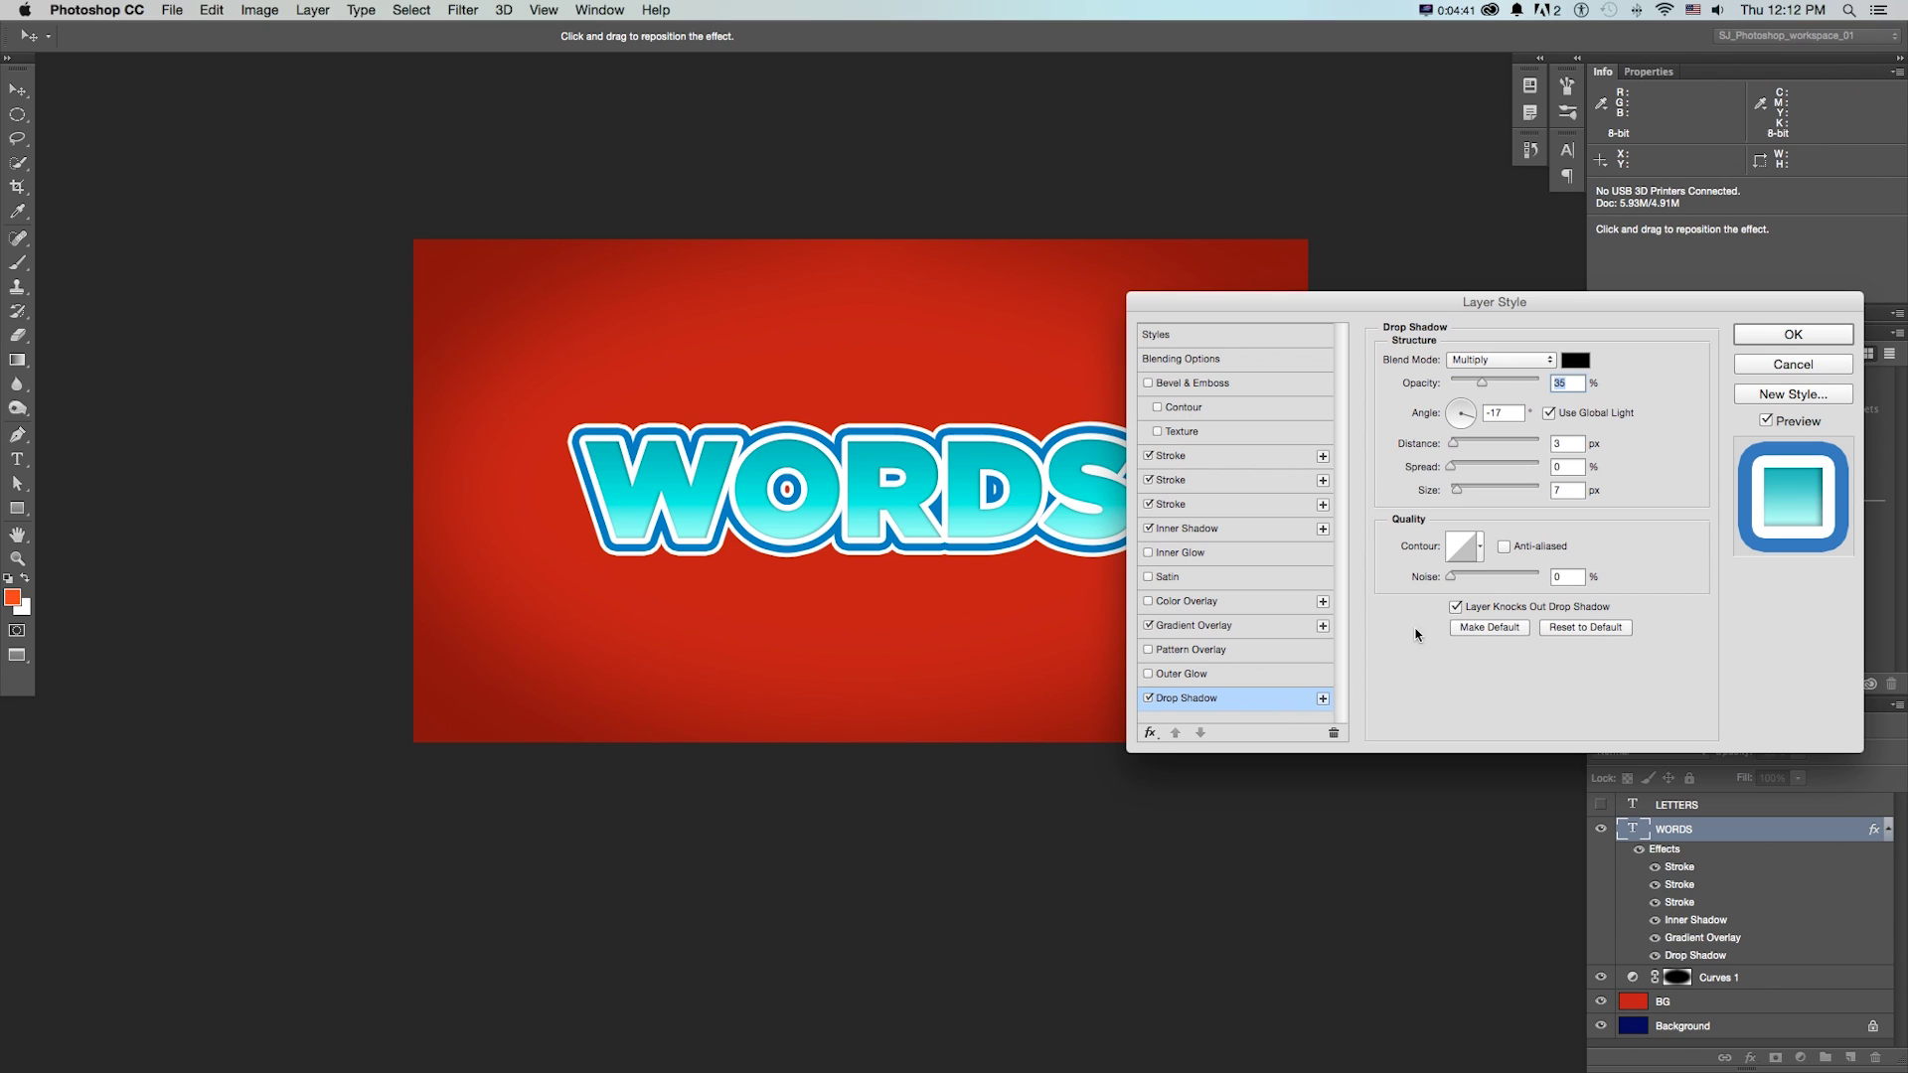
key("Return")
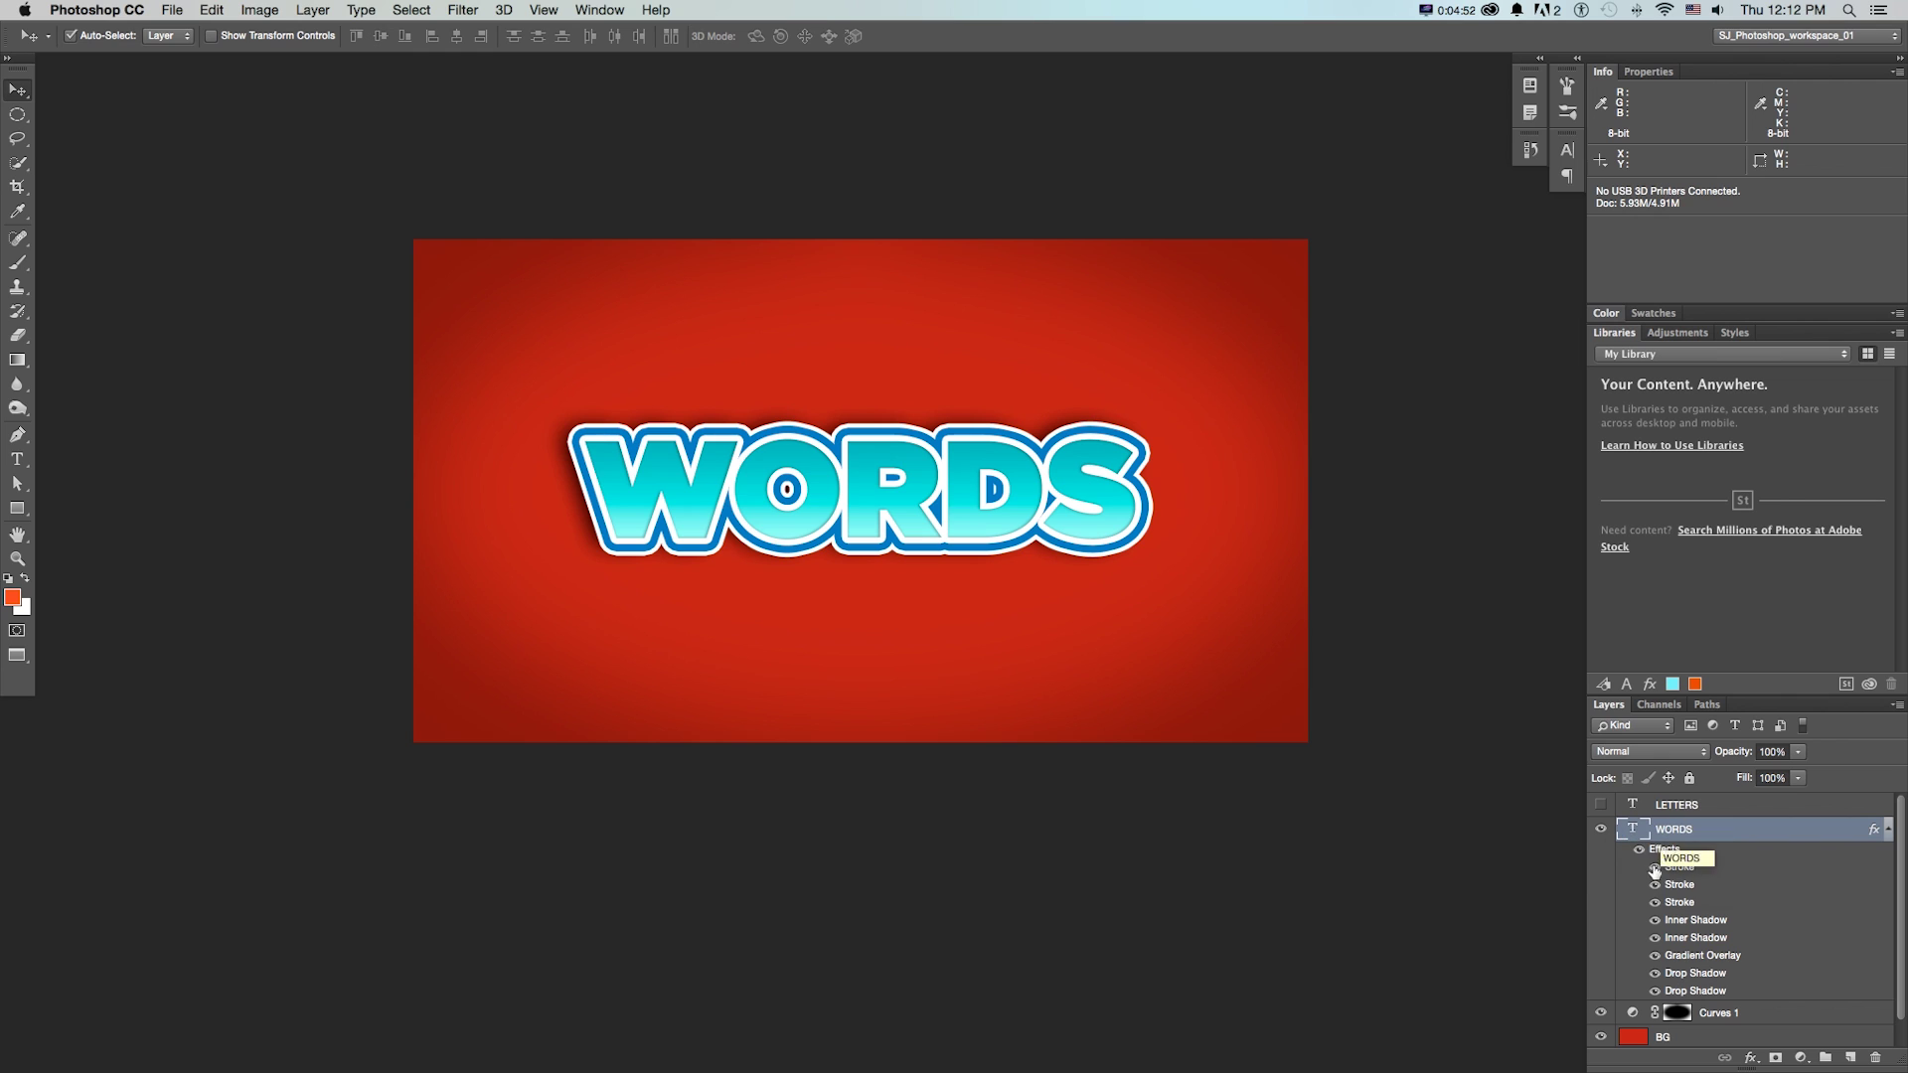
Show and select LETTERS, then add a Gradient Overlay angled at 0°
left_click(1601, 805)
left_click(1654, 806)
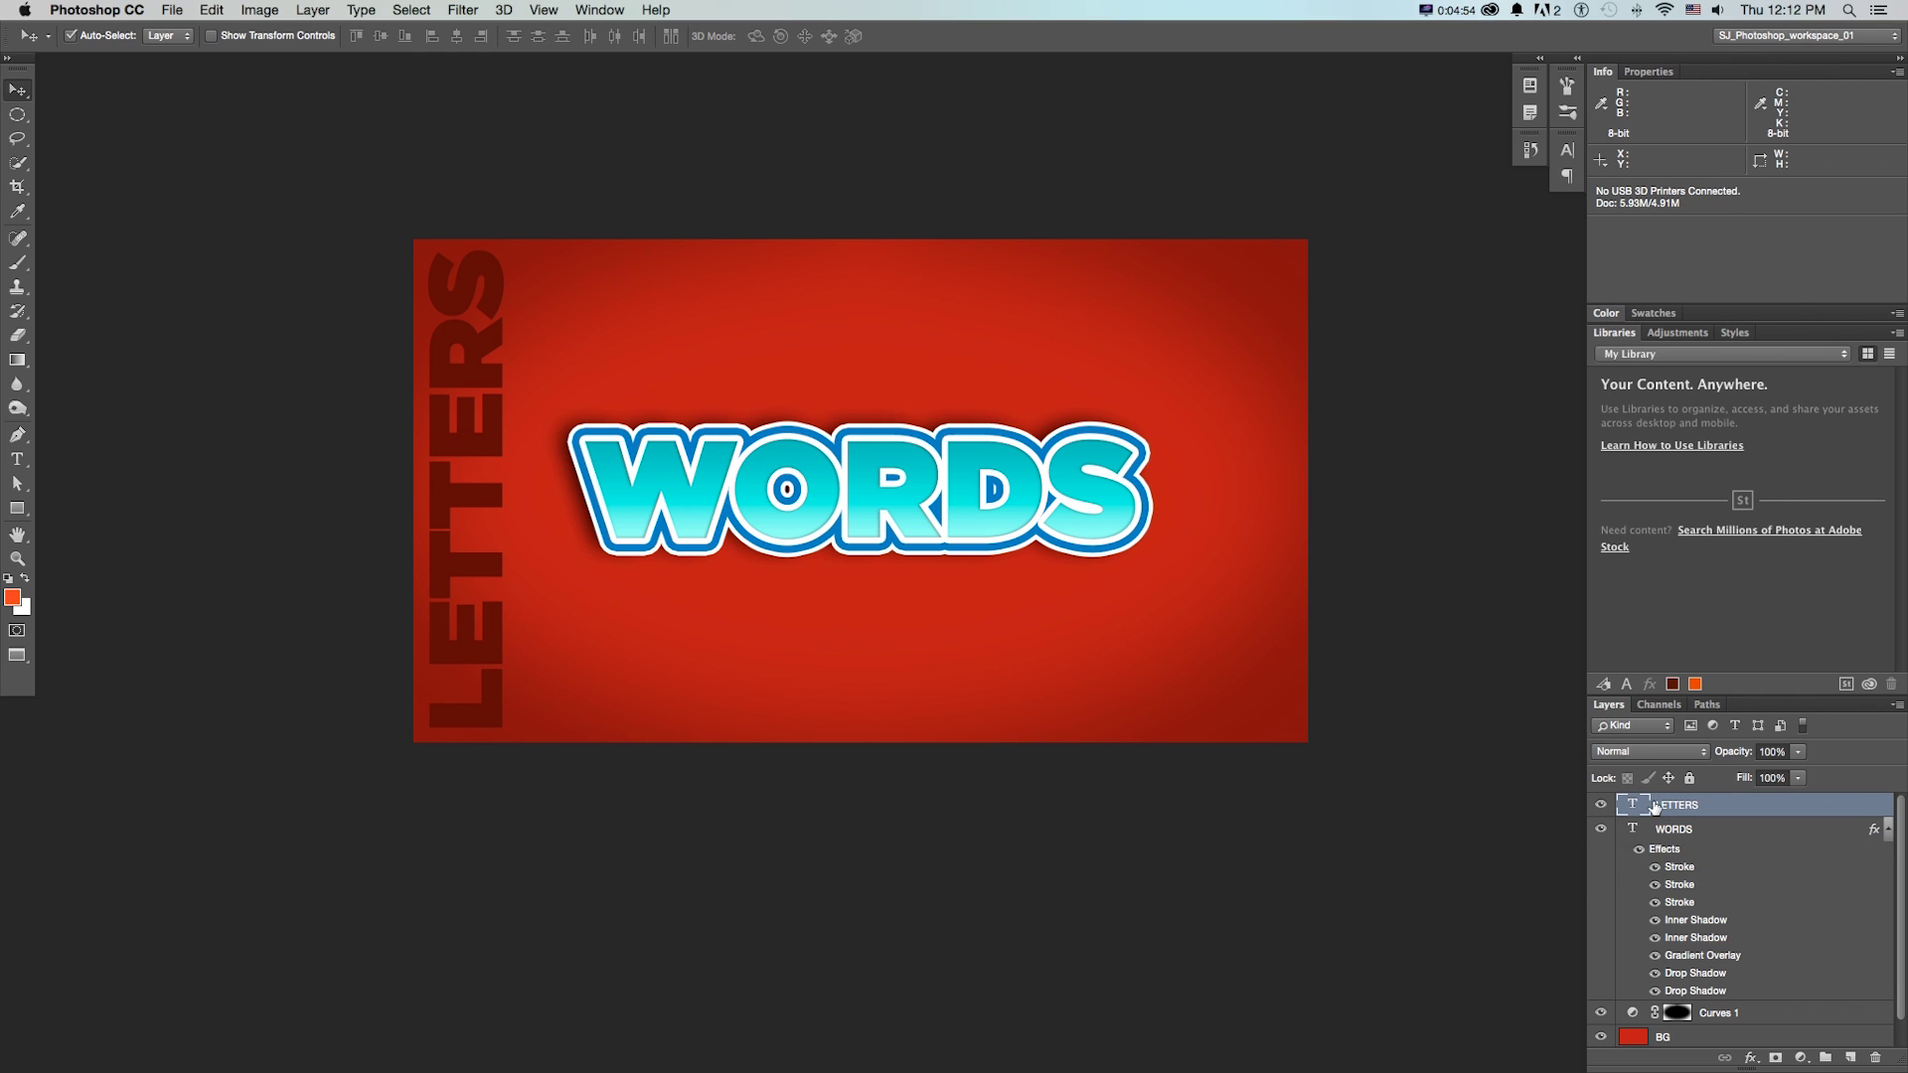
left_click(312, 10)
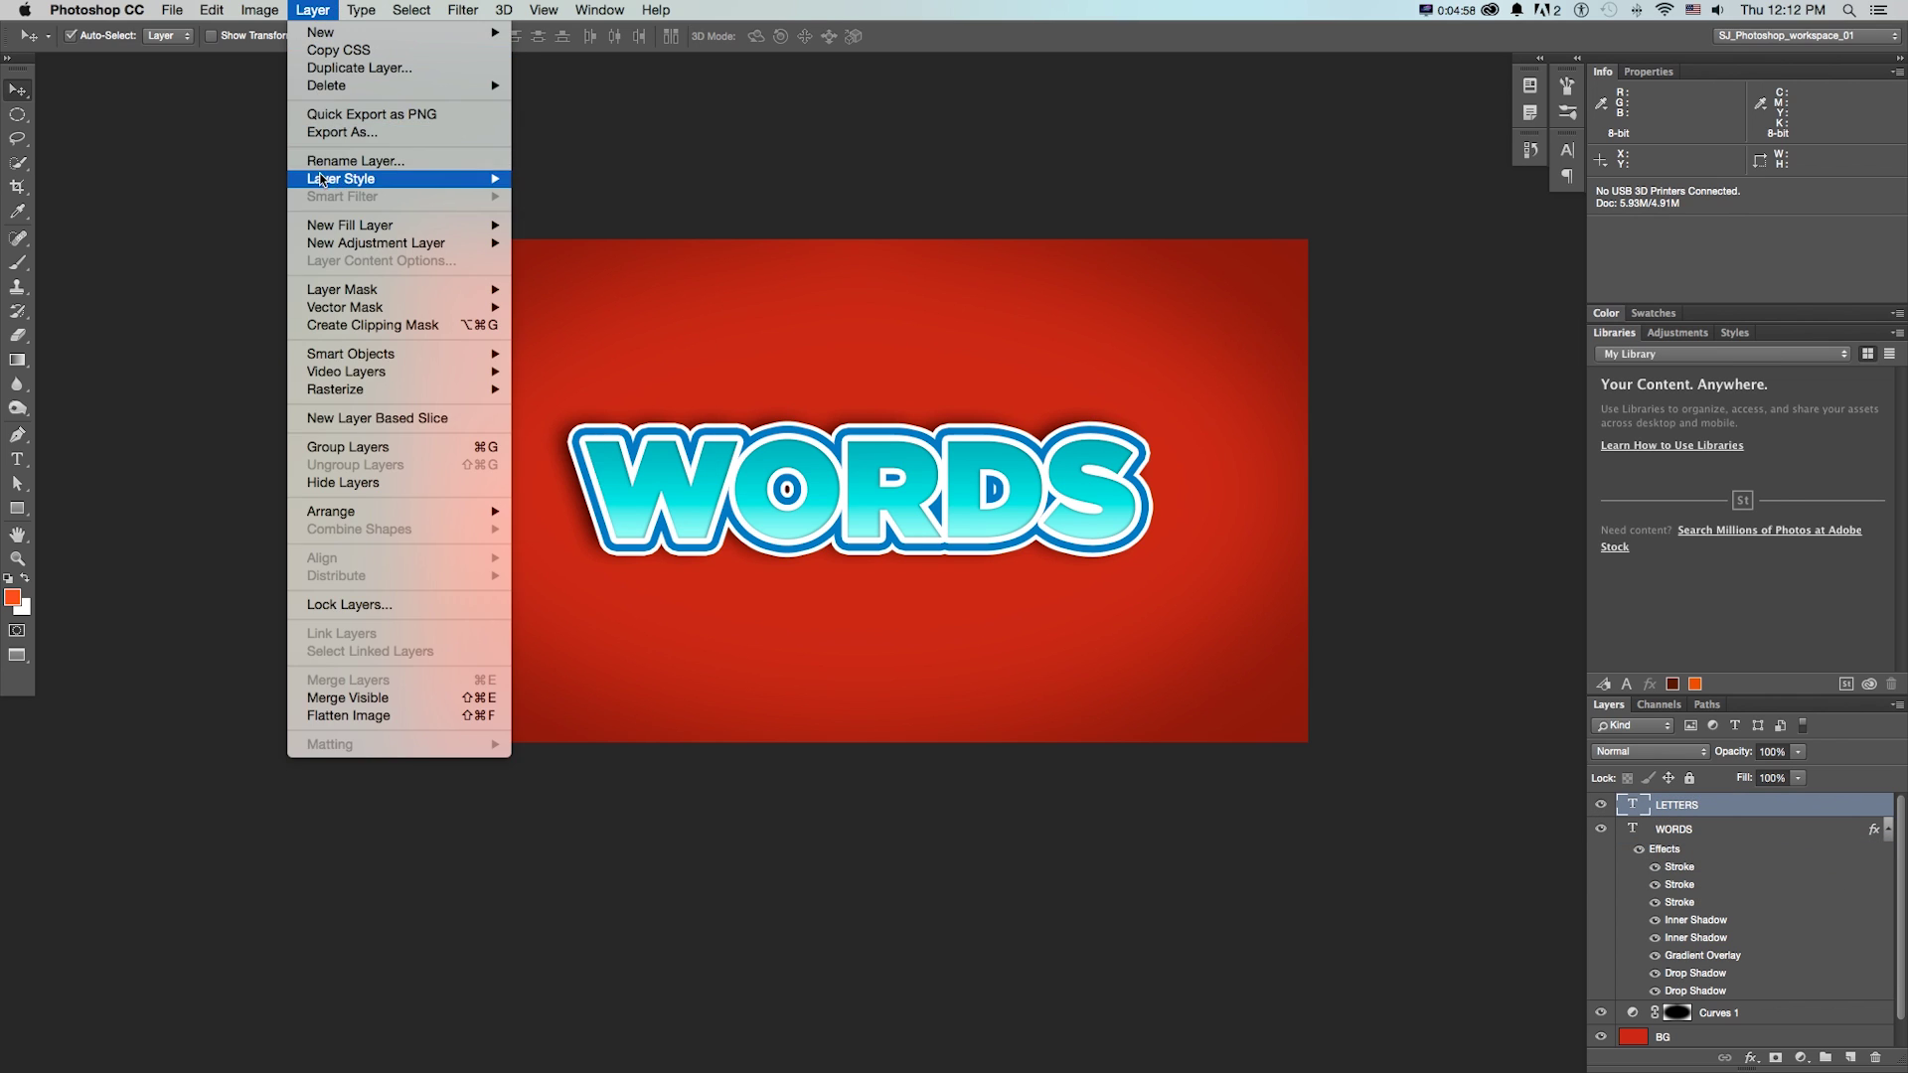
mouse_move(321, 181)
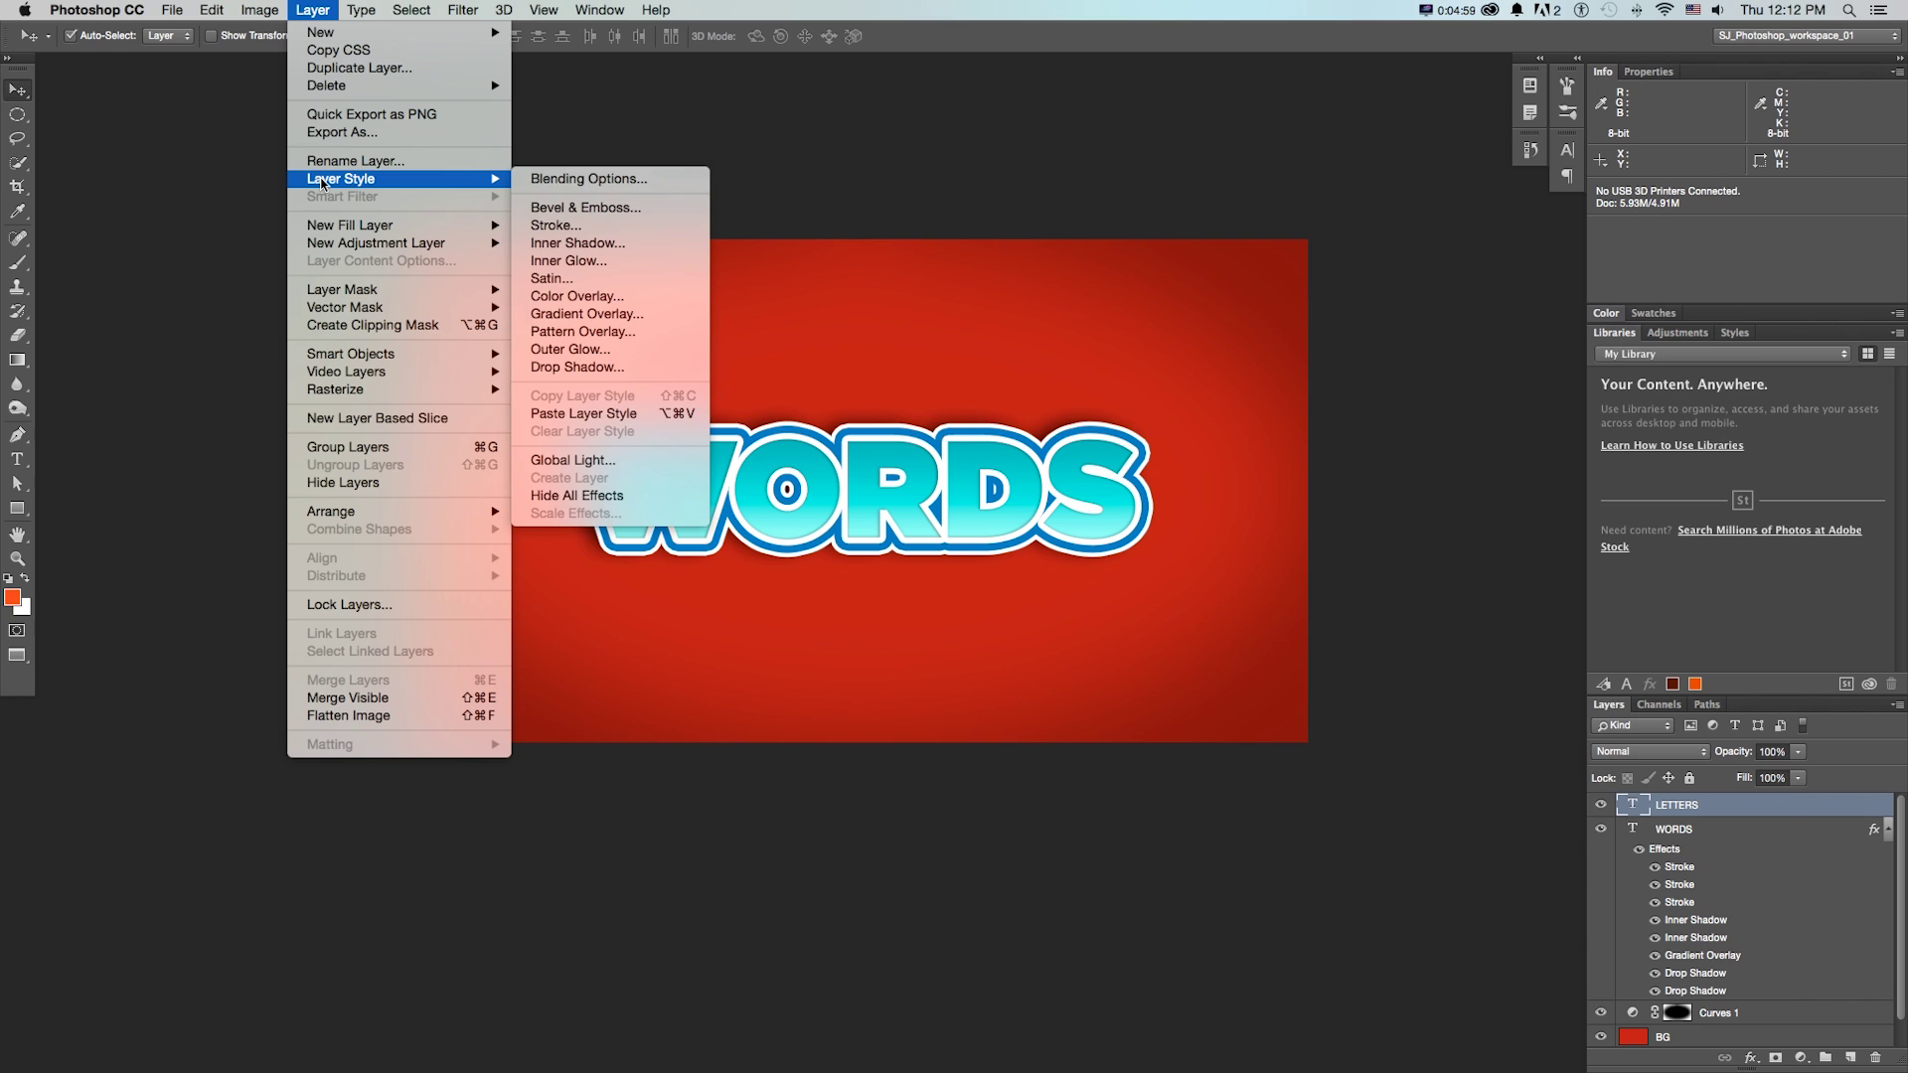
left_click(616, 316)
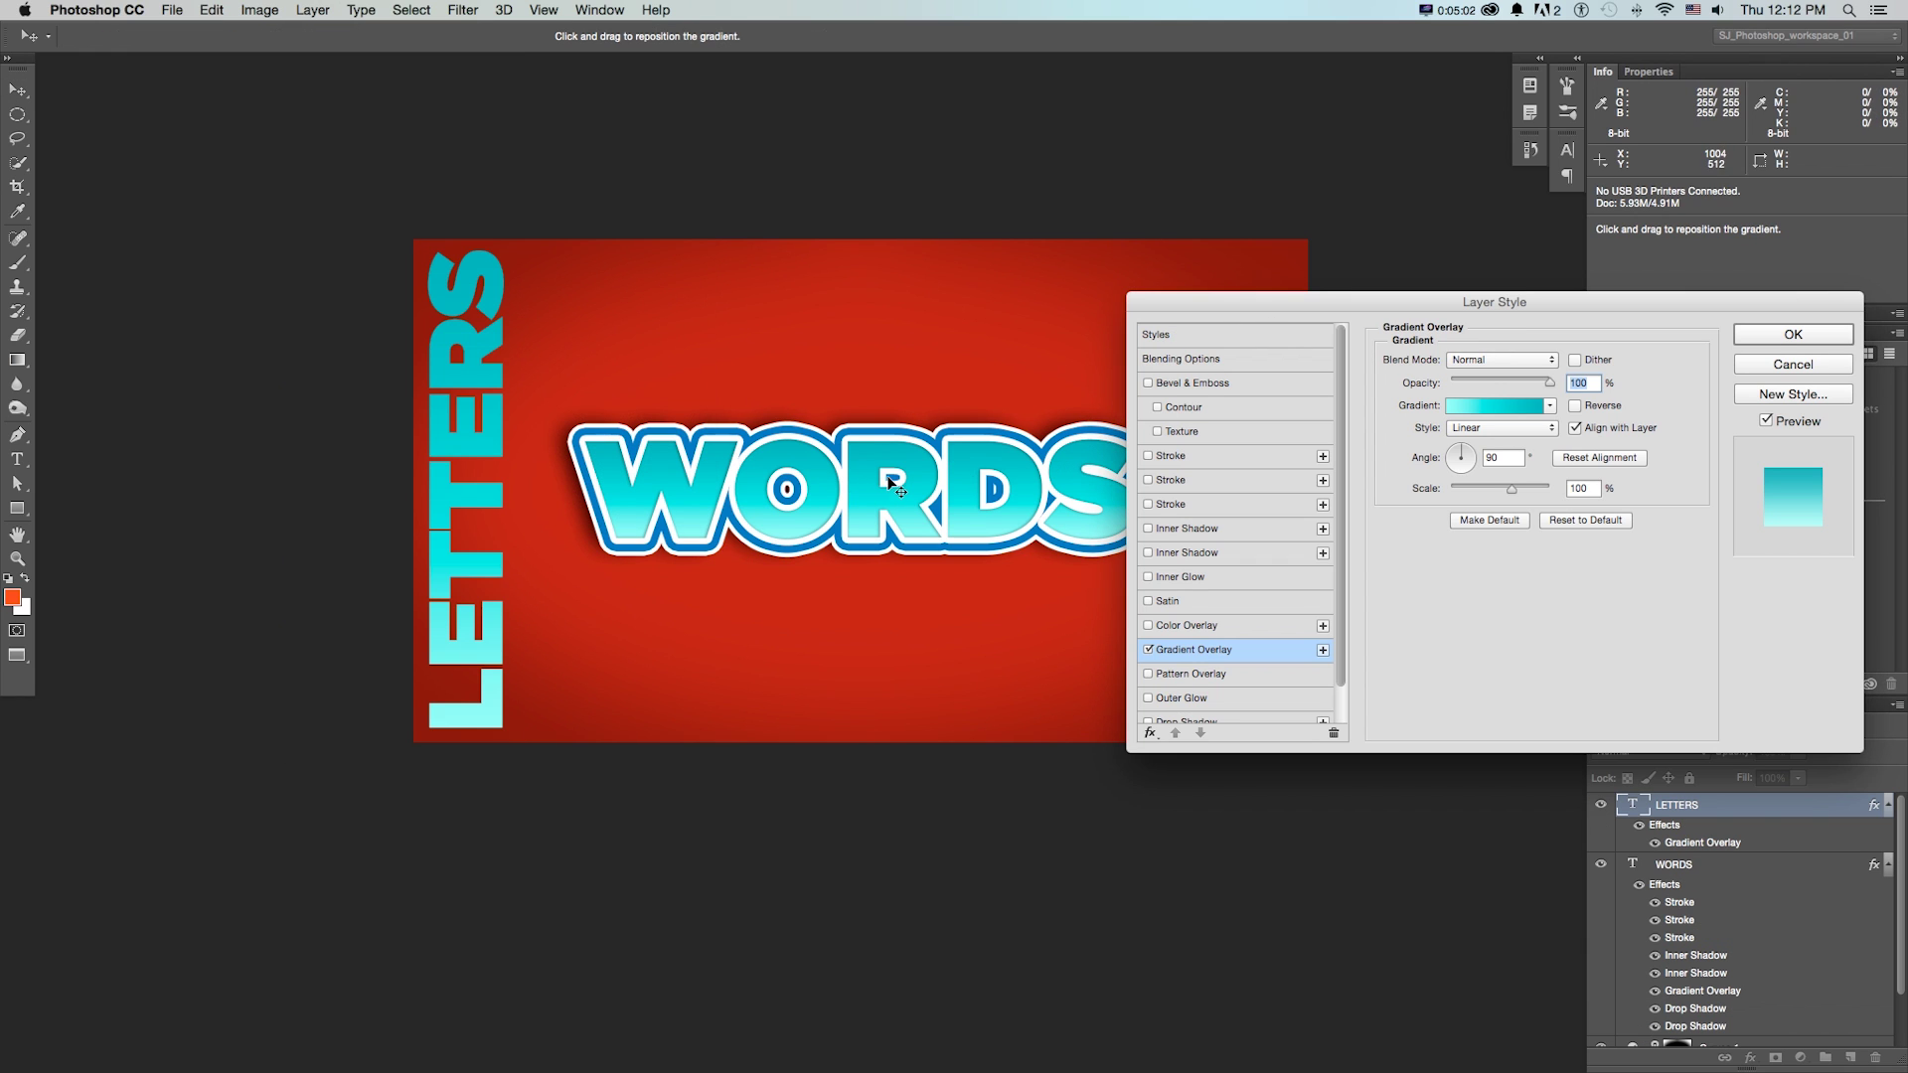
left_click_drag(1316, 300, 1259, 307)
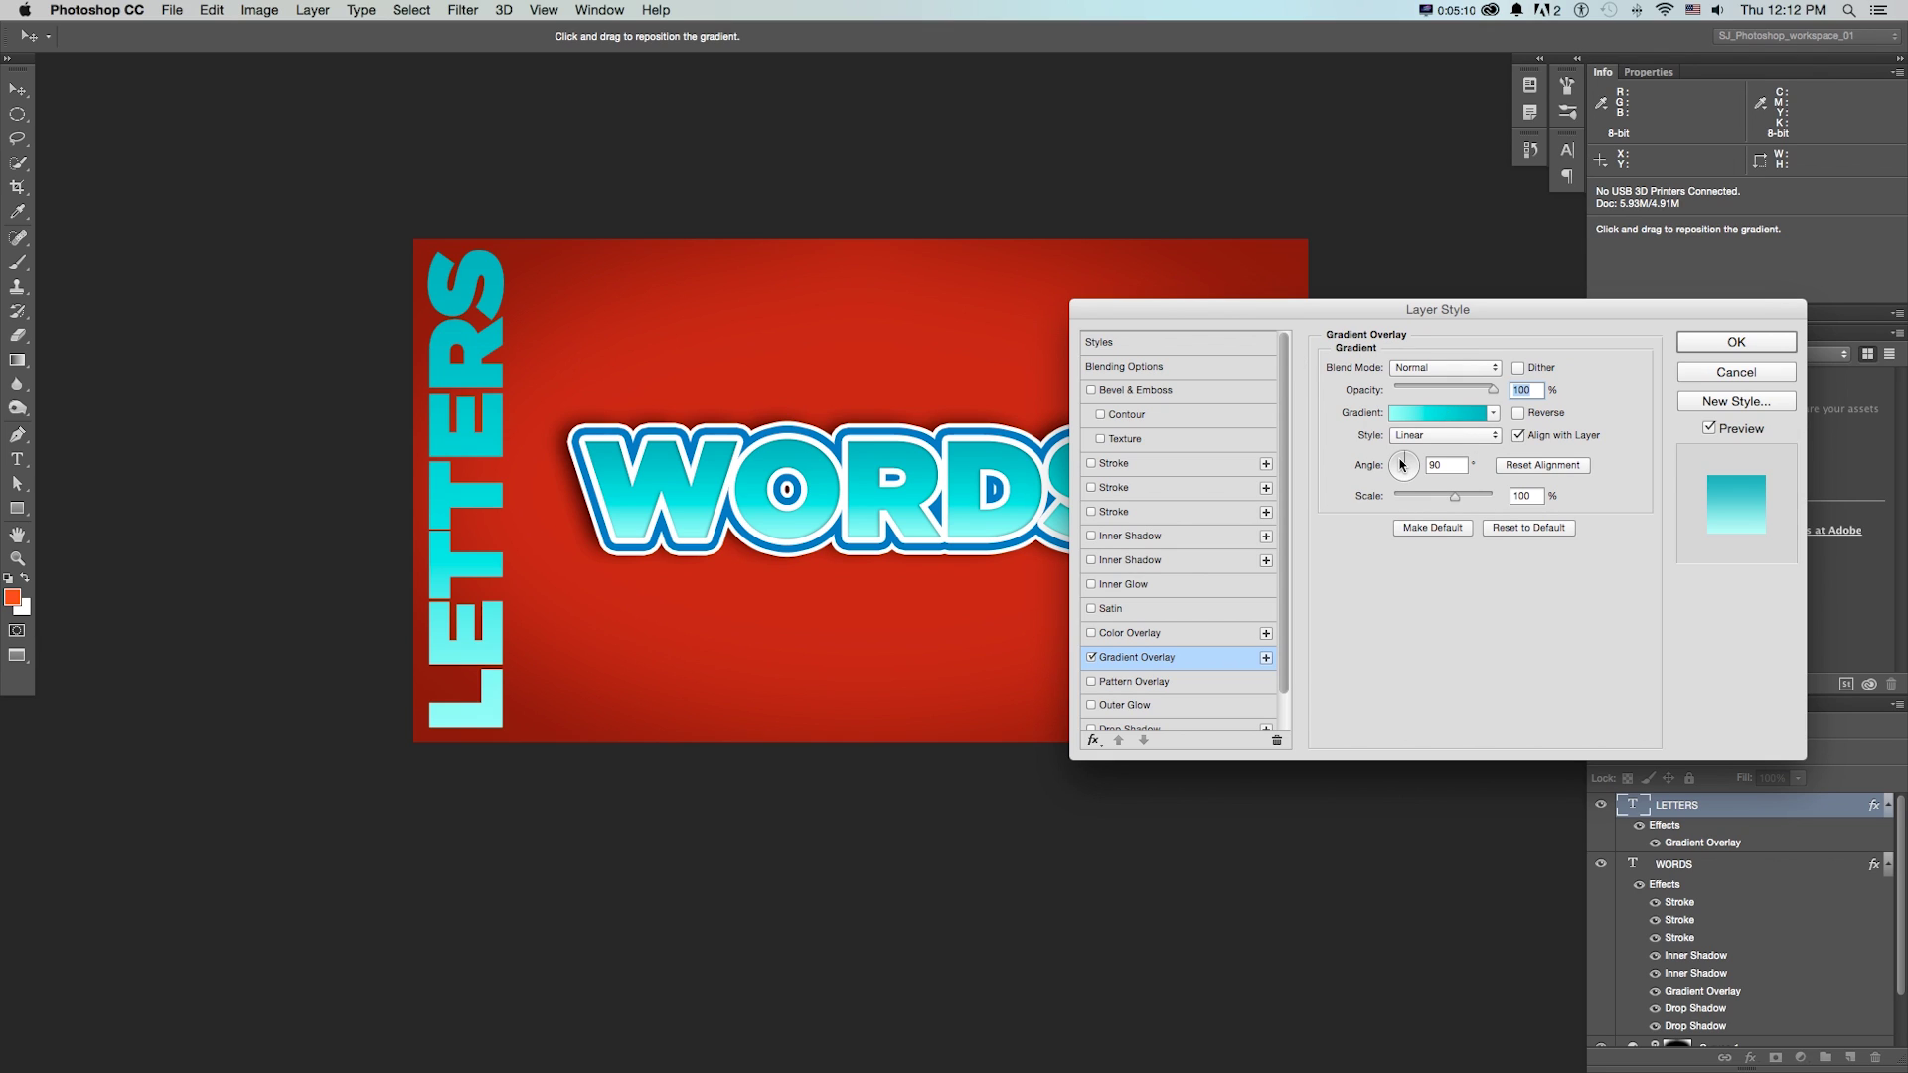
left_click_drag(1403, 463, 1419, 469)
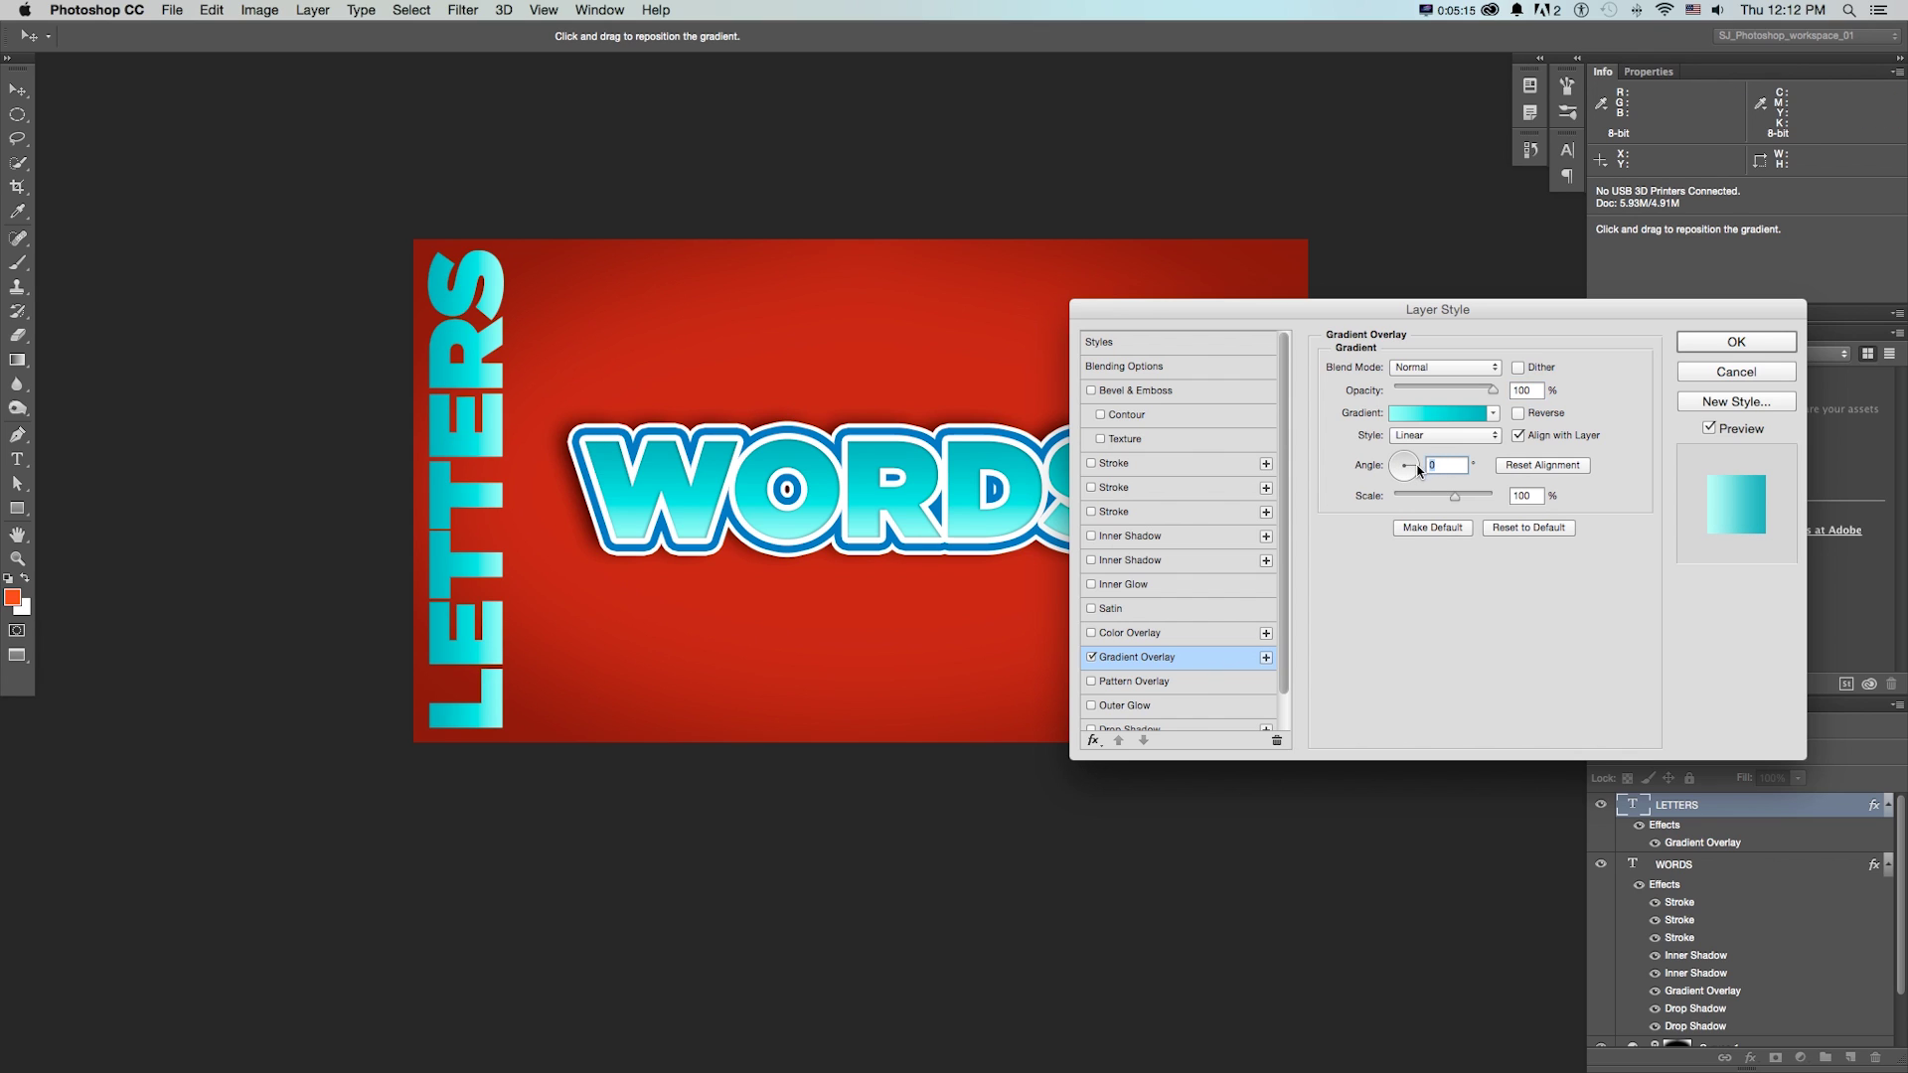
type("0")
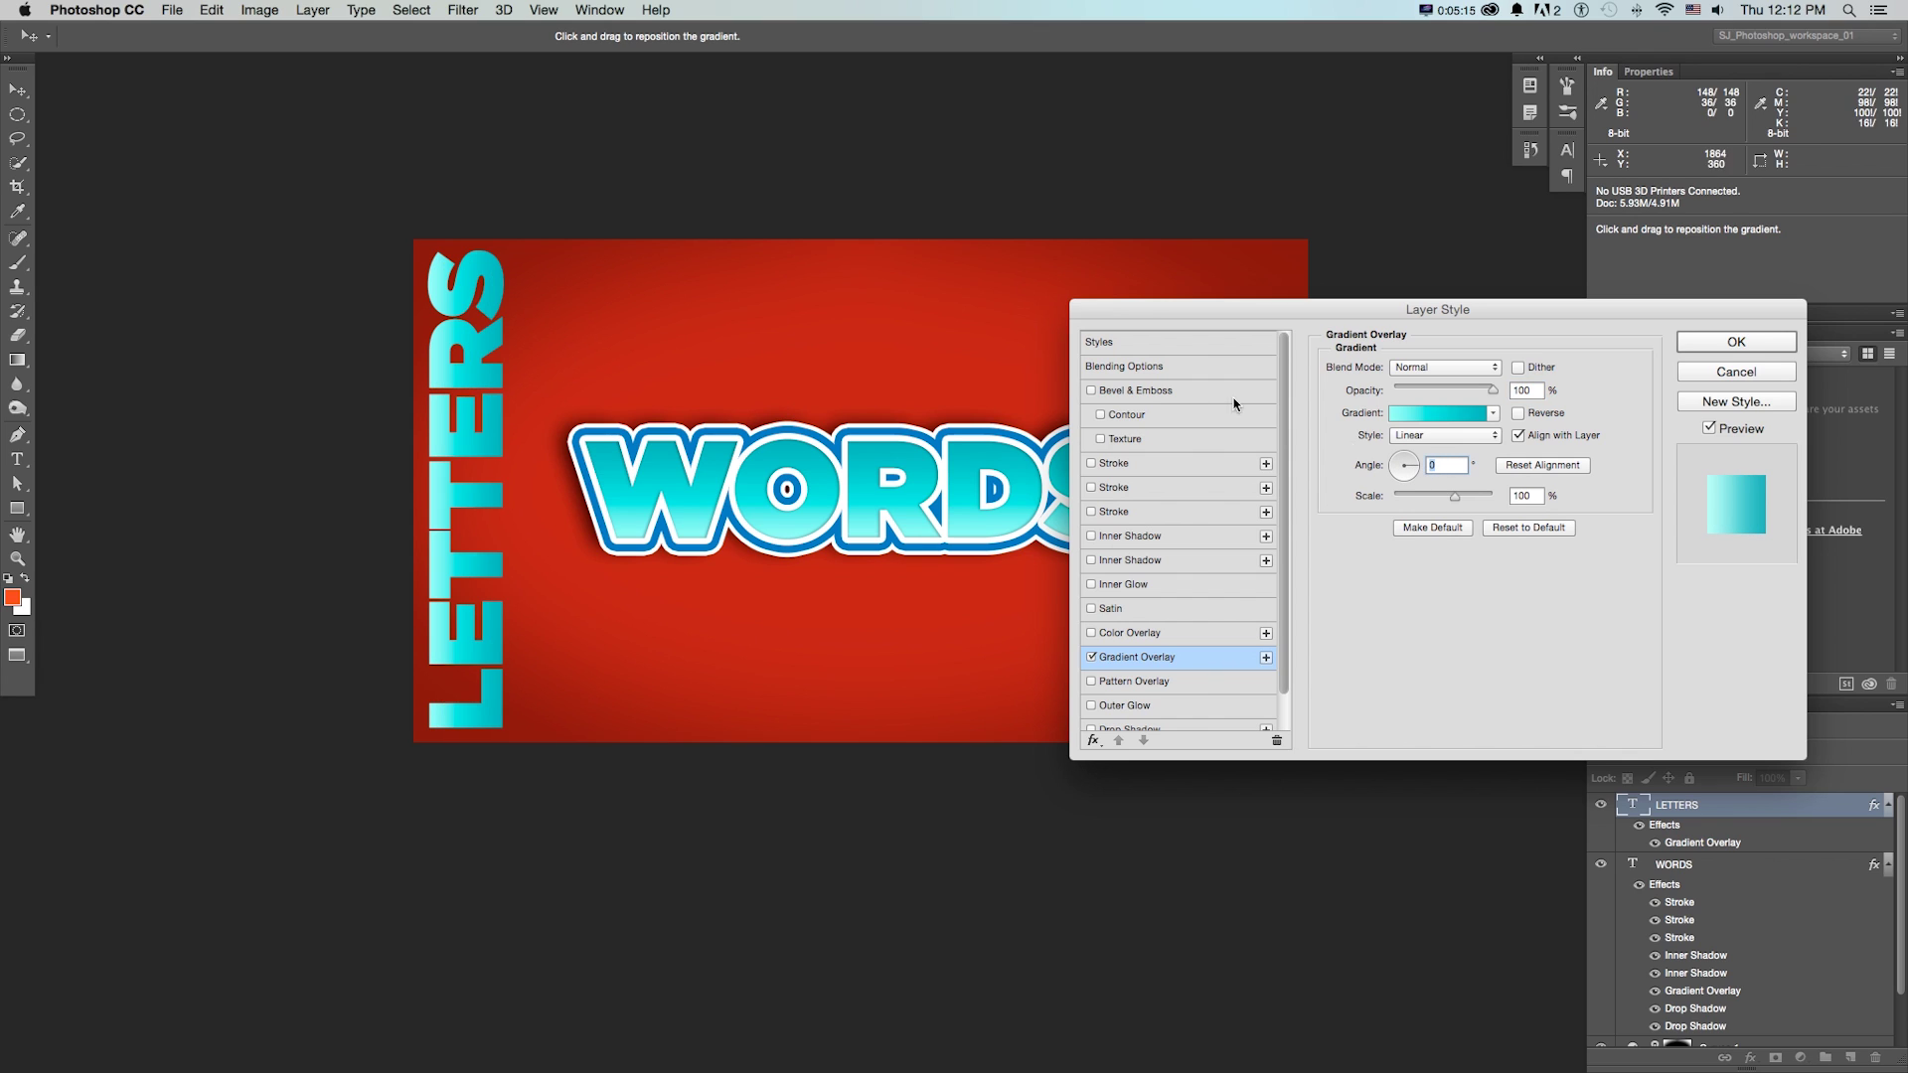
Give LETTERS a white outline stroke, with the extra second stroke turned off
left_click(1092, 463)
left_click(1093, 485)
left_click(1091, 487)
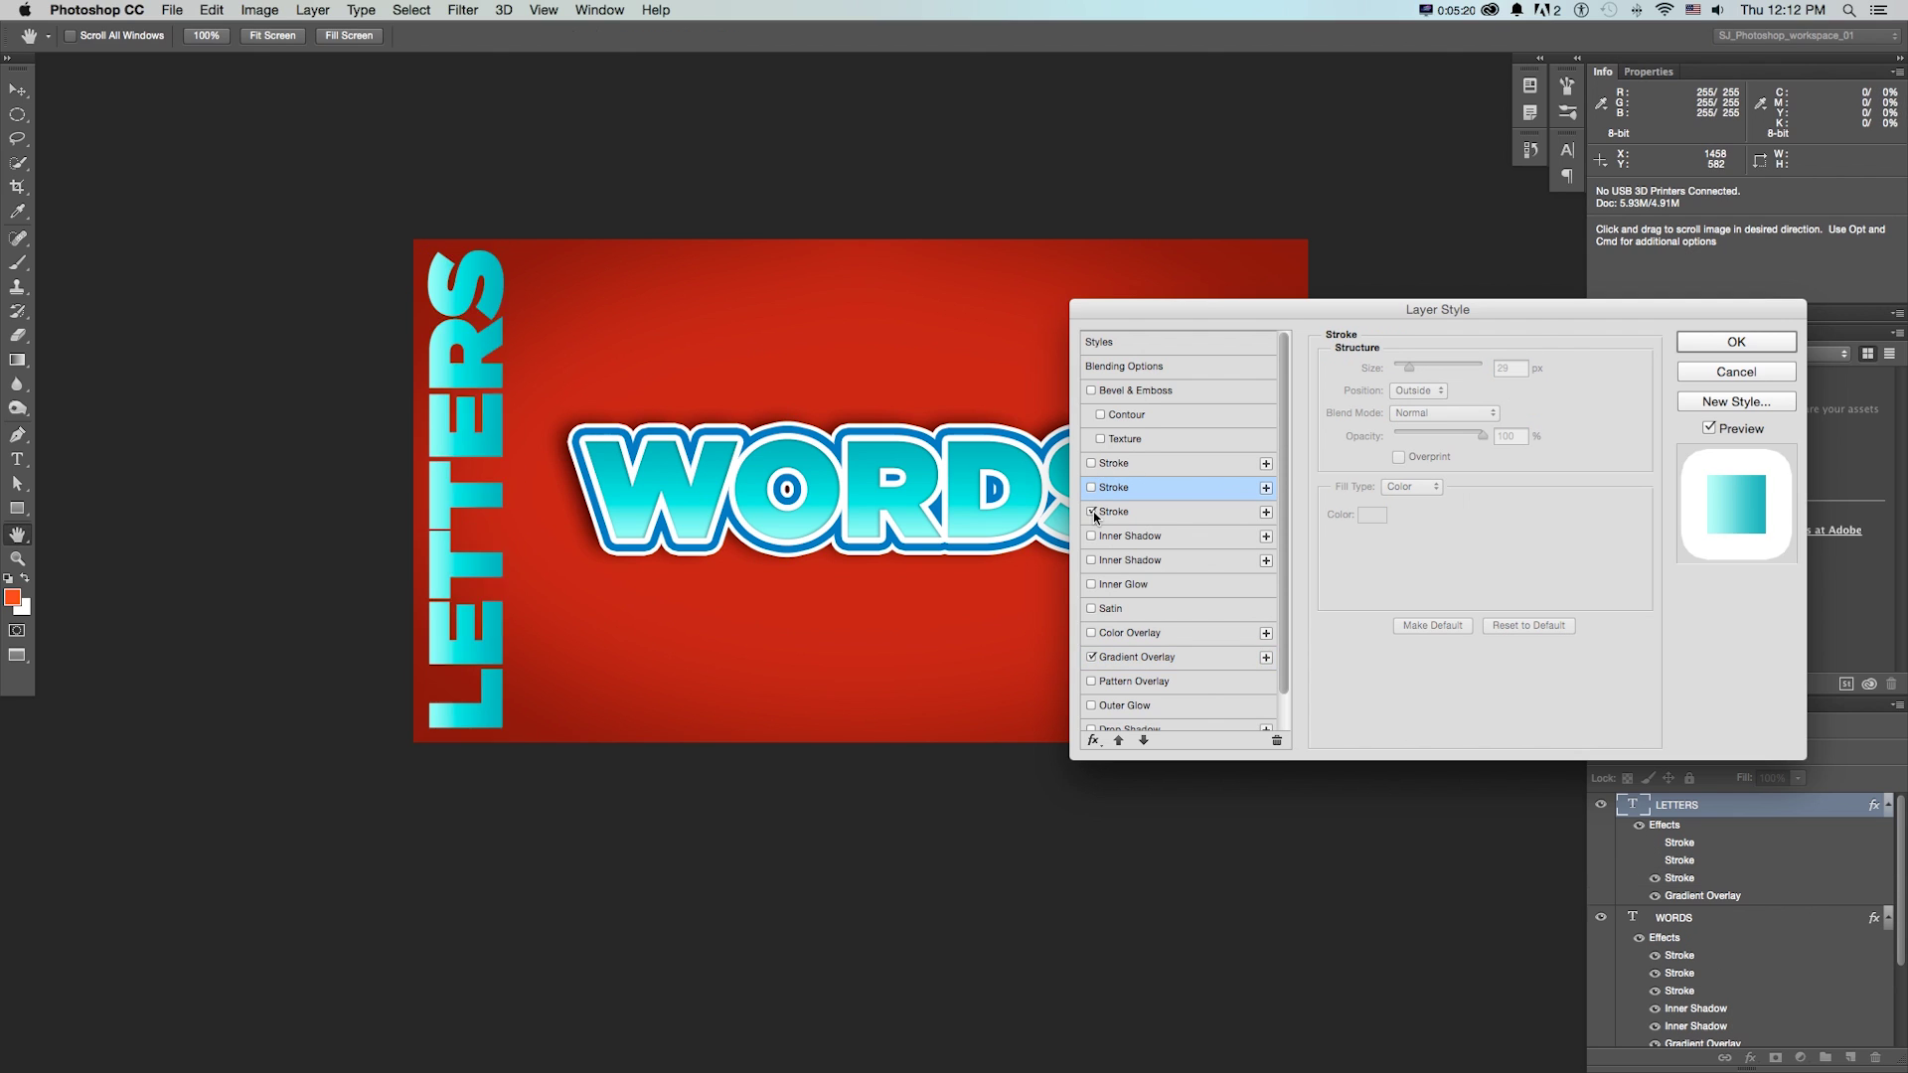
left_click(1091, 464)
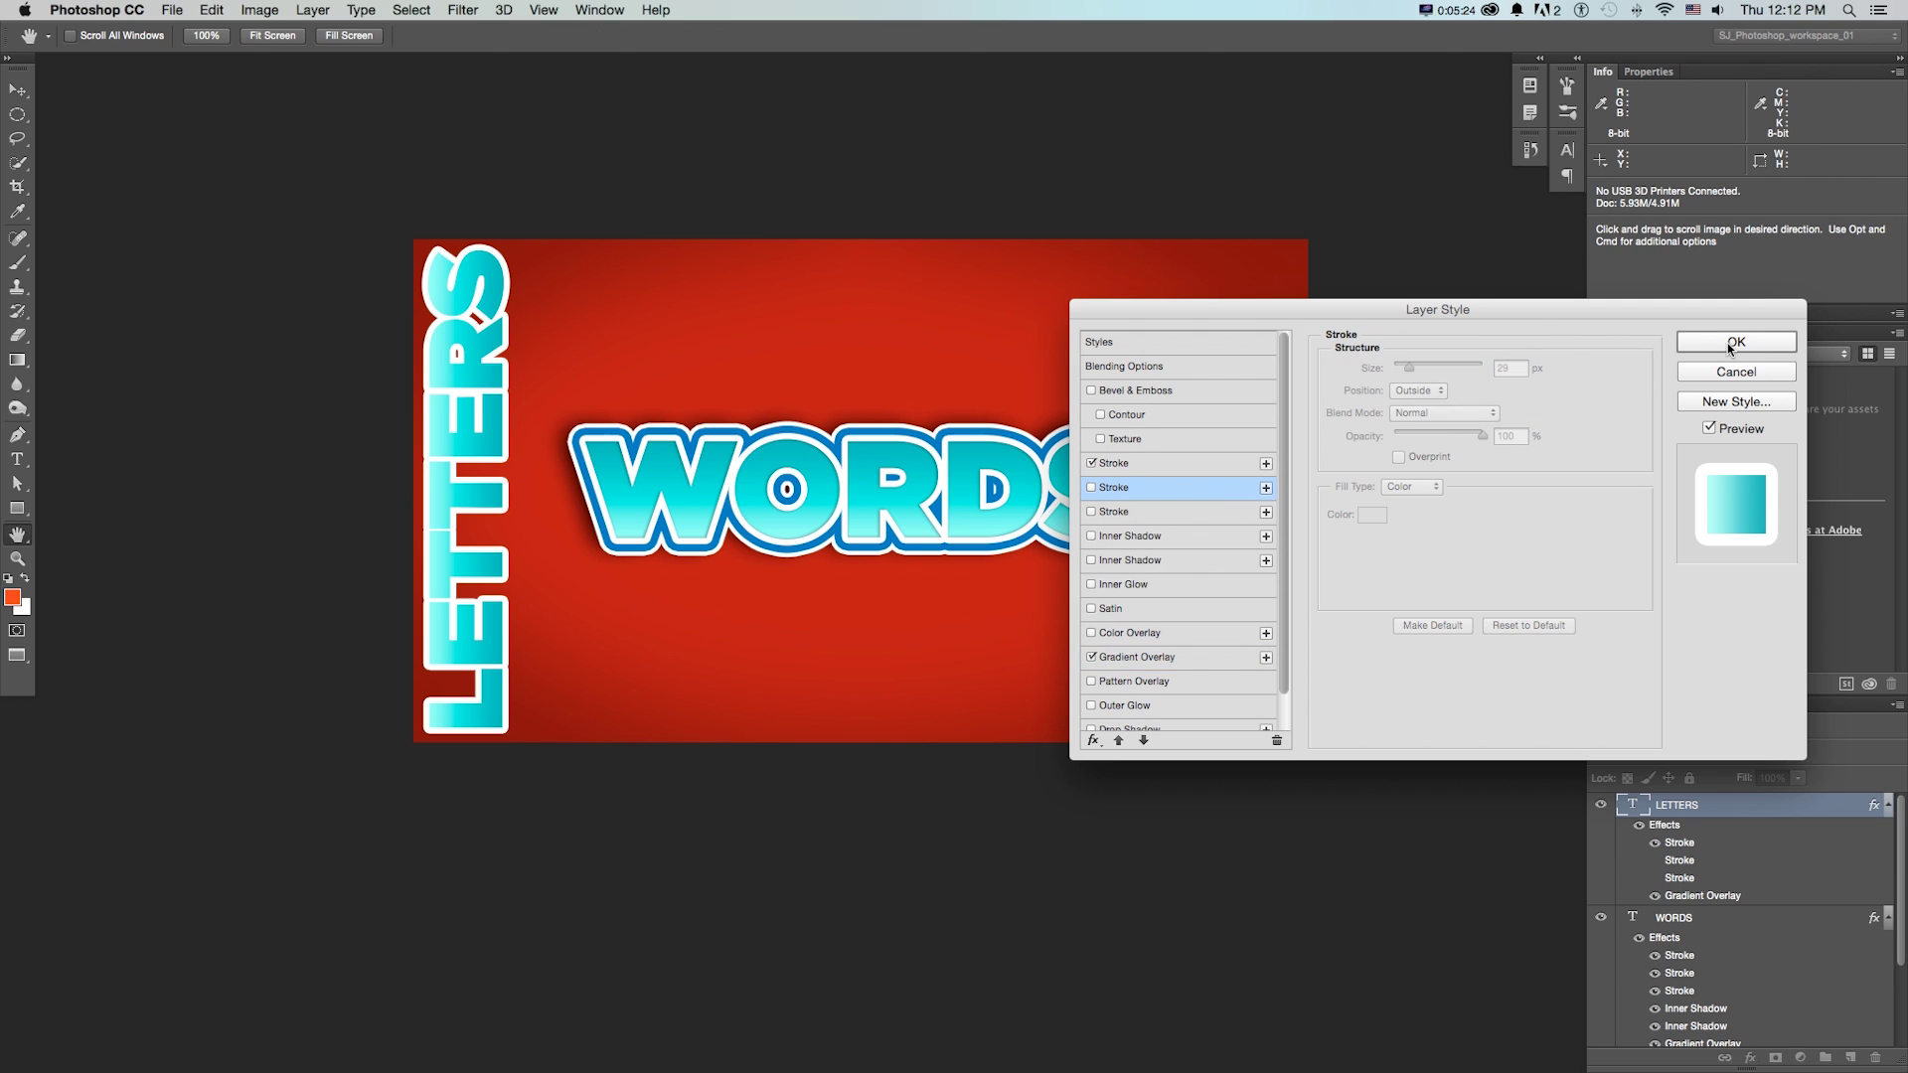